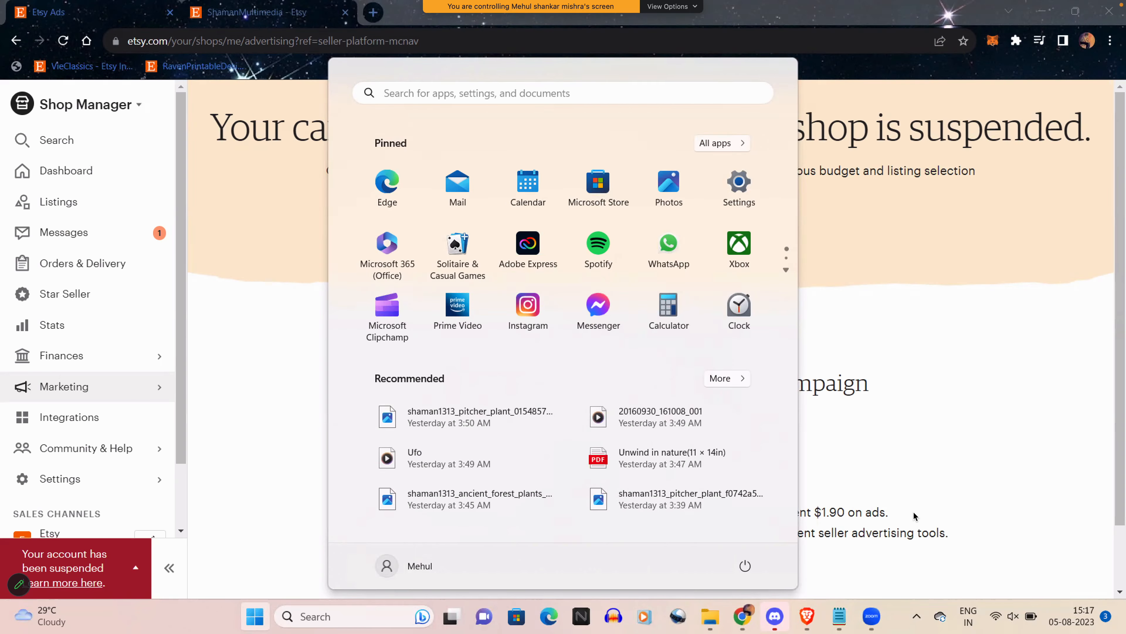
Examine the Etsy Ads campaign's performance figures for the last 30 days
{"action": "left_click", "coordinate": [931, 437]}
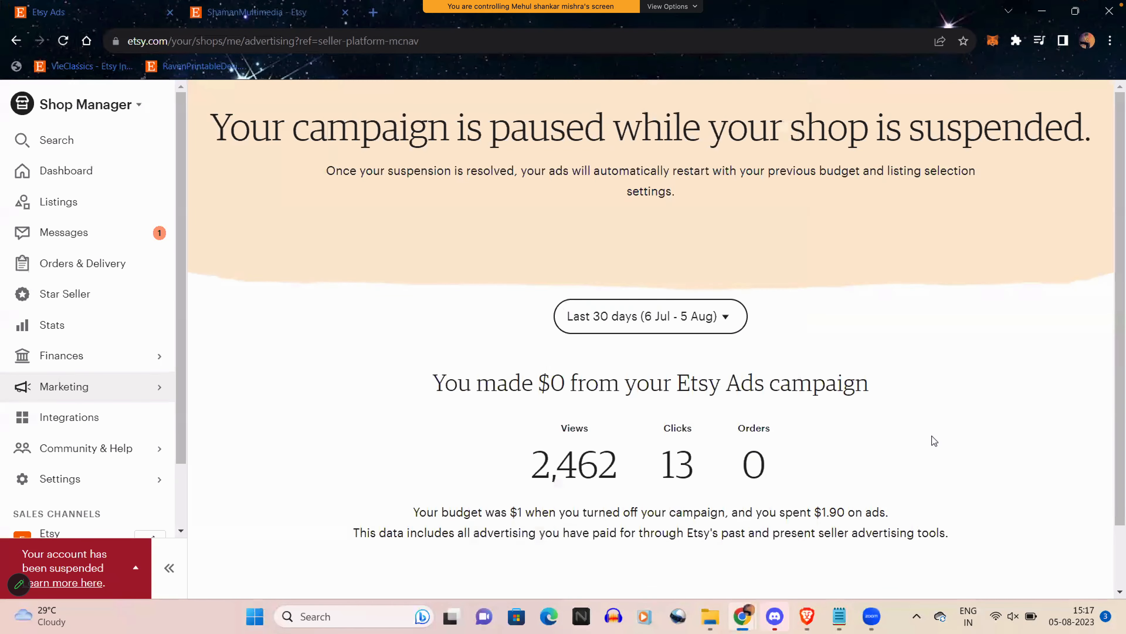
{"action": "left_click", "coordinate": [96, 387]}
{"action": "scroll", "coordinate": [375, 430], "scroll_direction": "down", "scroll_amount": 3}
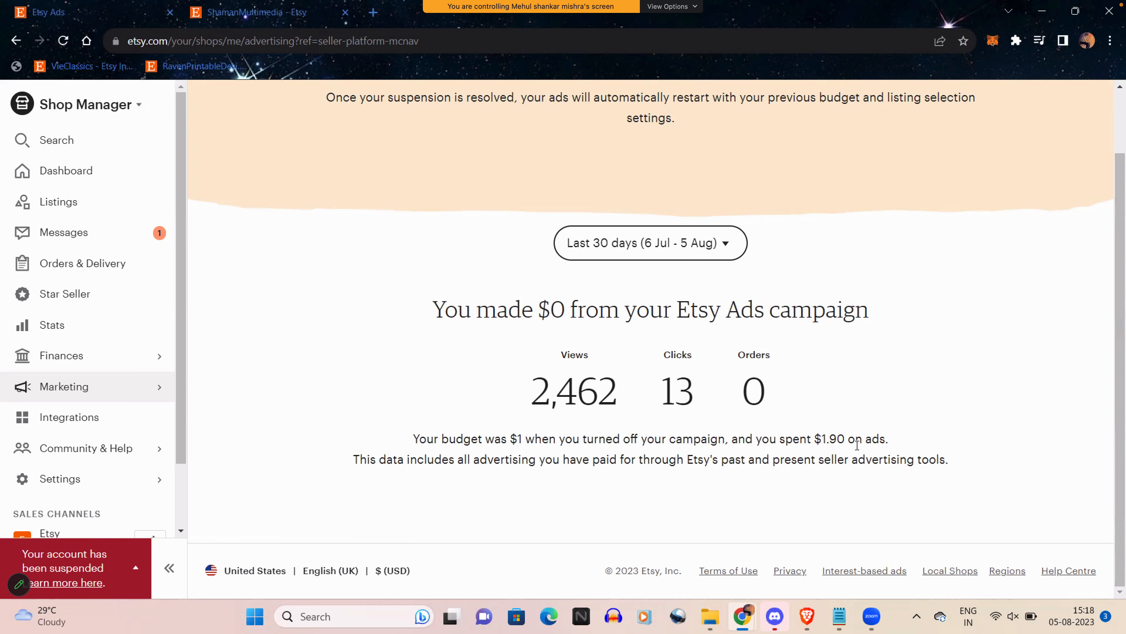
{"action": "scroll", "coordinate": [857, 445], "scroll_direction": "up", "scroll_amount": 1}
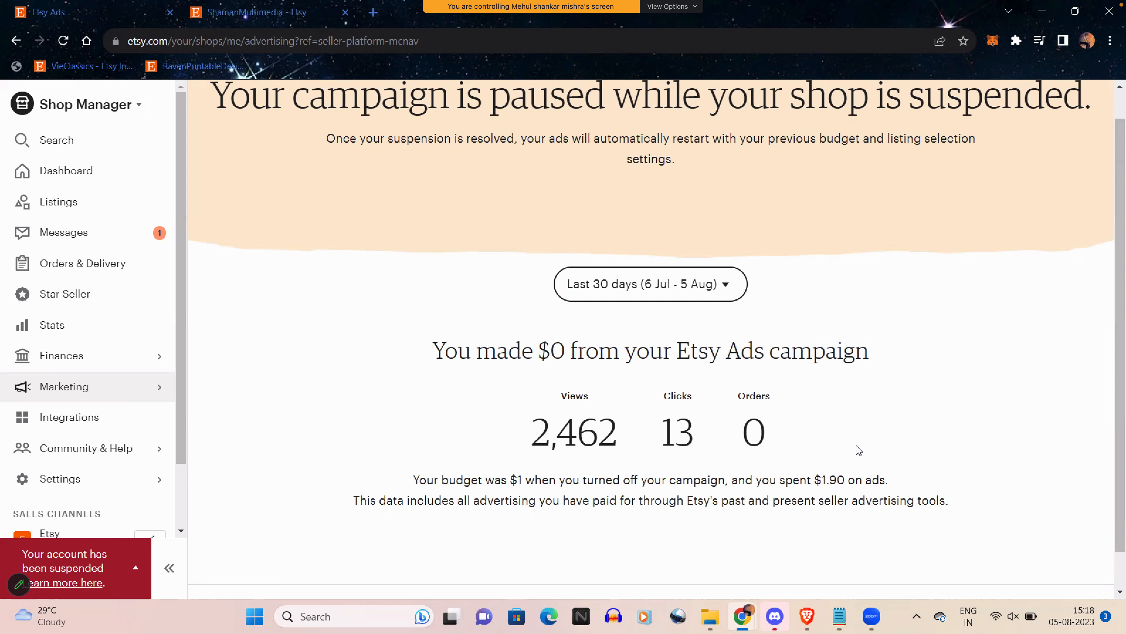
{"action": "scroll", "coordinate": [856, 446], "scroll_direction": "up", "scroll_amount": 1}
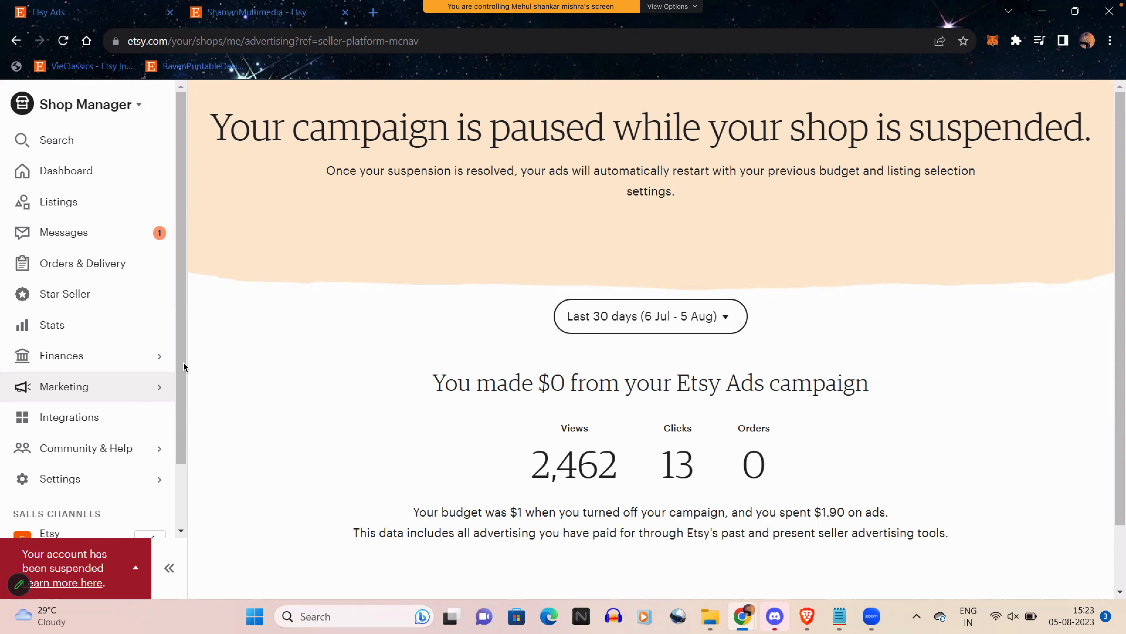
Go to the shop's Sales and discounts page and start setting up the Thank you targeted offer
{"action": "left_click", "coordinate": [140, 388]}
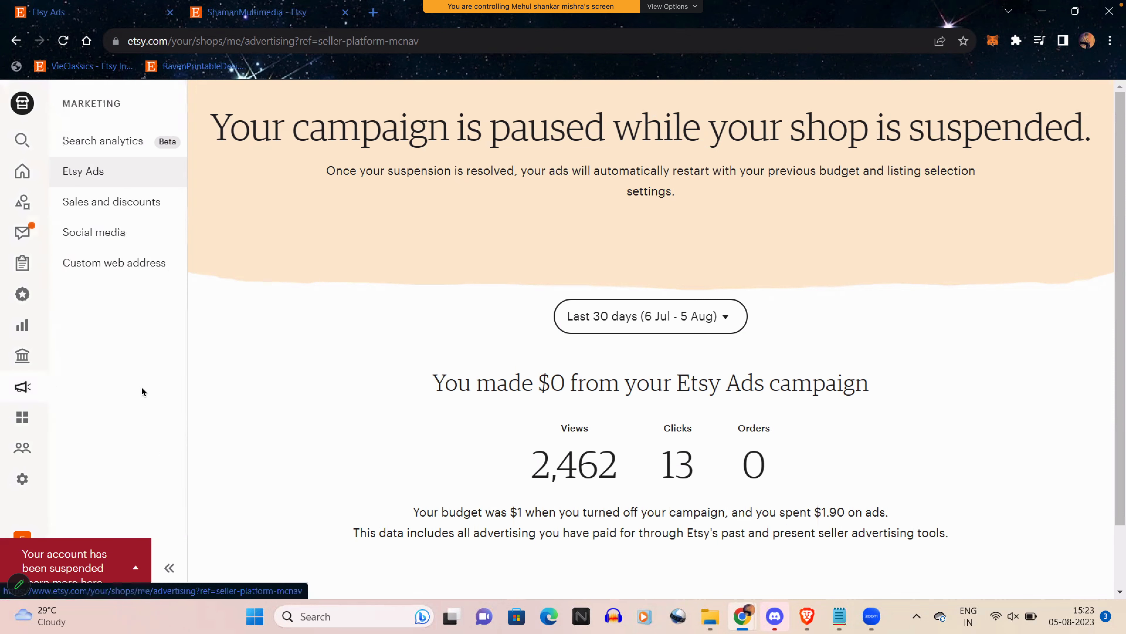
{"action": "left_click", "coordinate": [111, 203]}
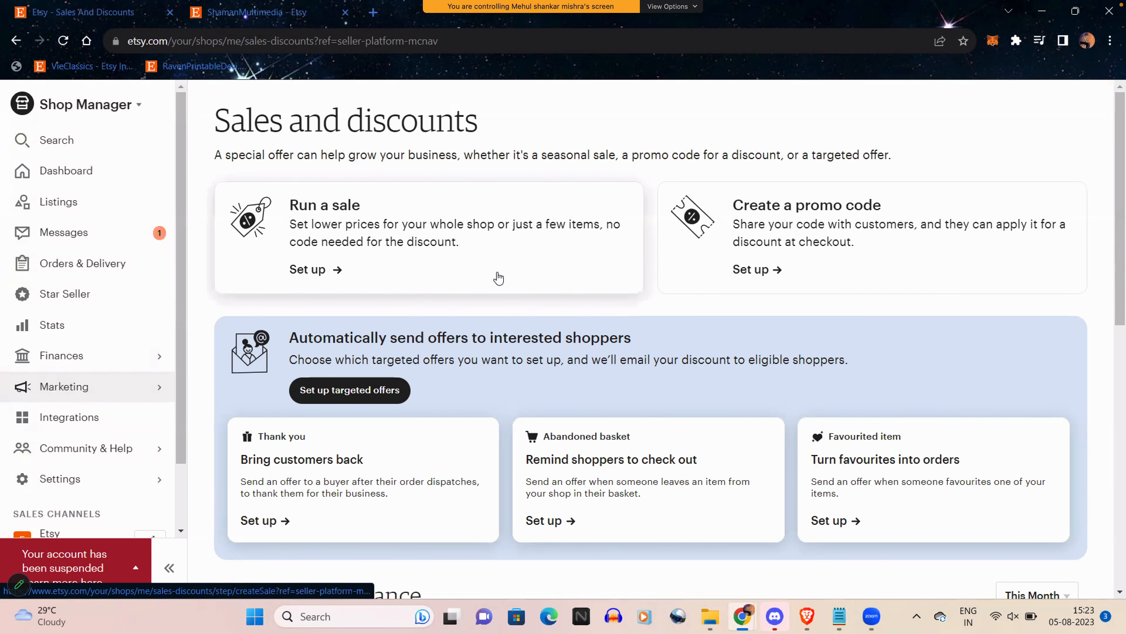
{"action": "scroll", "coordinate": [498, 278], "scroll_direction": "down", "scroll_amount": 8}
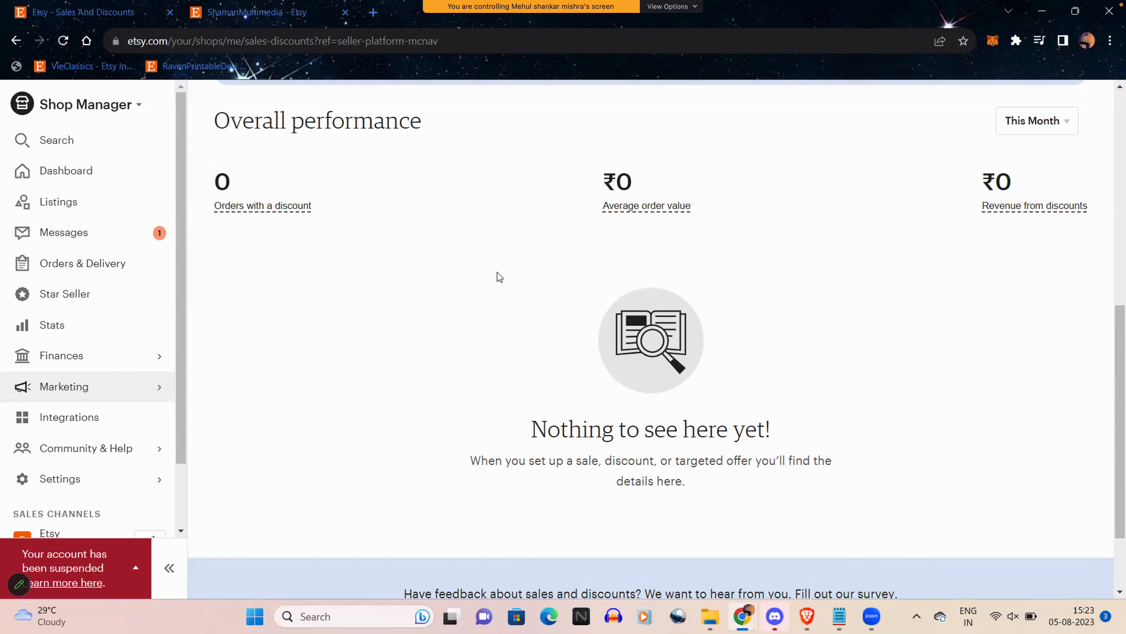
{"action": "scroll", "coordinate": [497, 272], "scroll_direction": "up", "scroll_amount": 8}
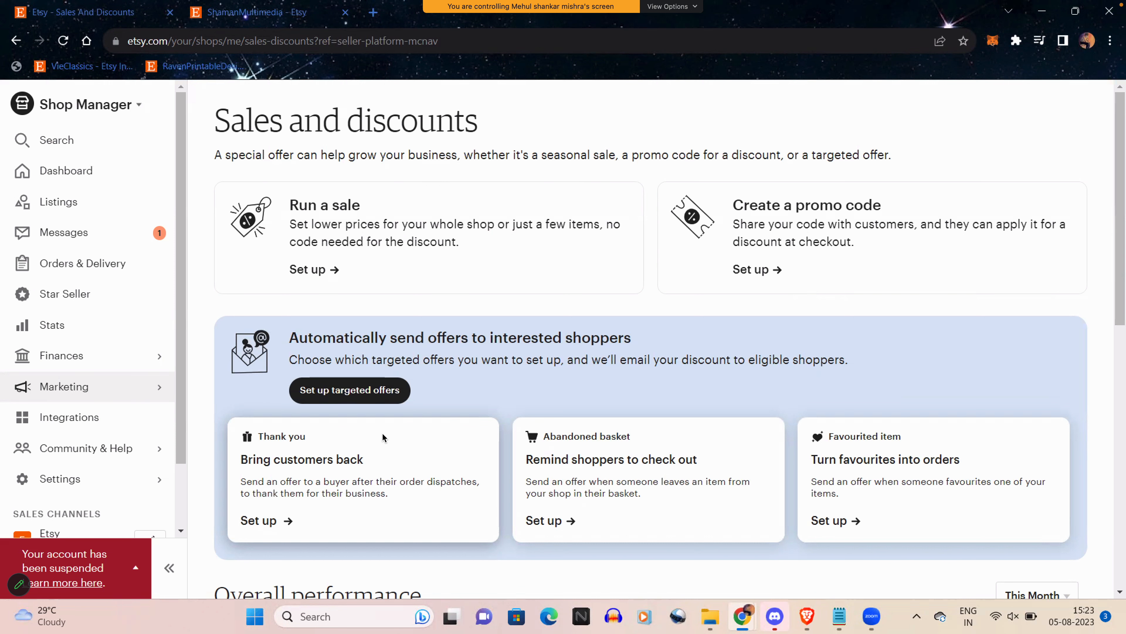
{"action": "left_click", "coordinate": [314, 515]}
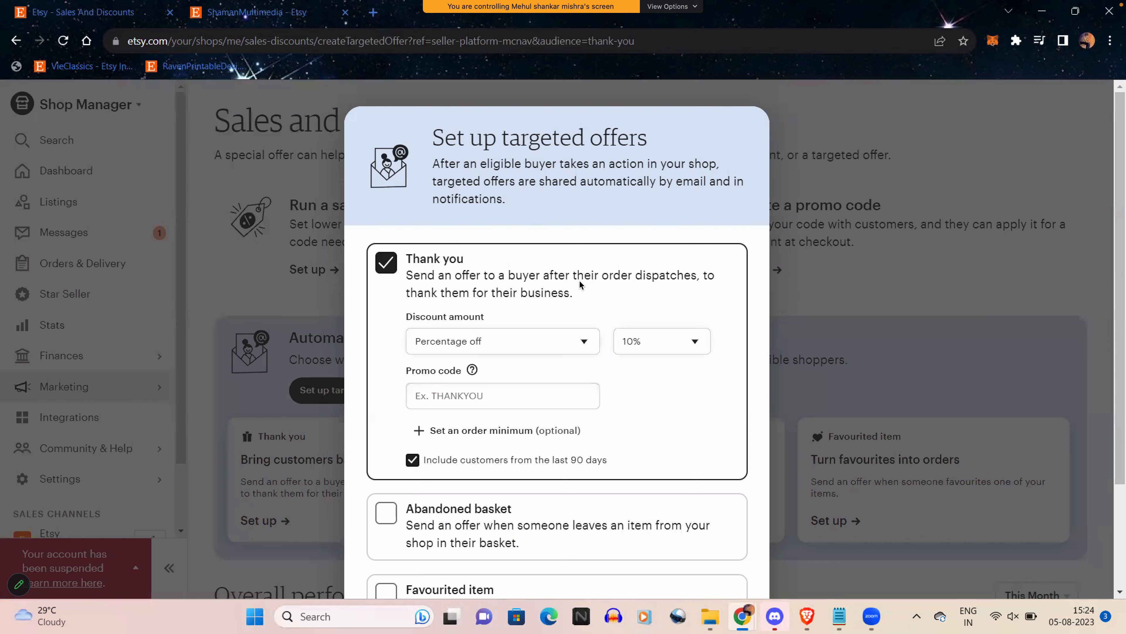
Enter THANKYOU as the promo code for the Thank you offer
{"action": "scroll", "coordinate": [582, 286], "scroll_direction": "down", "scroll_amount": 1}
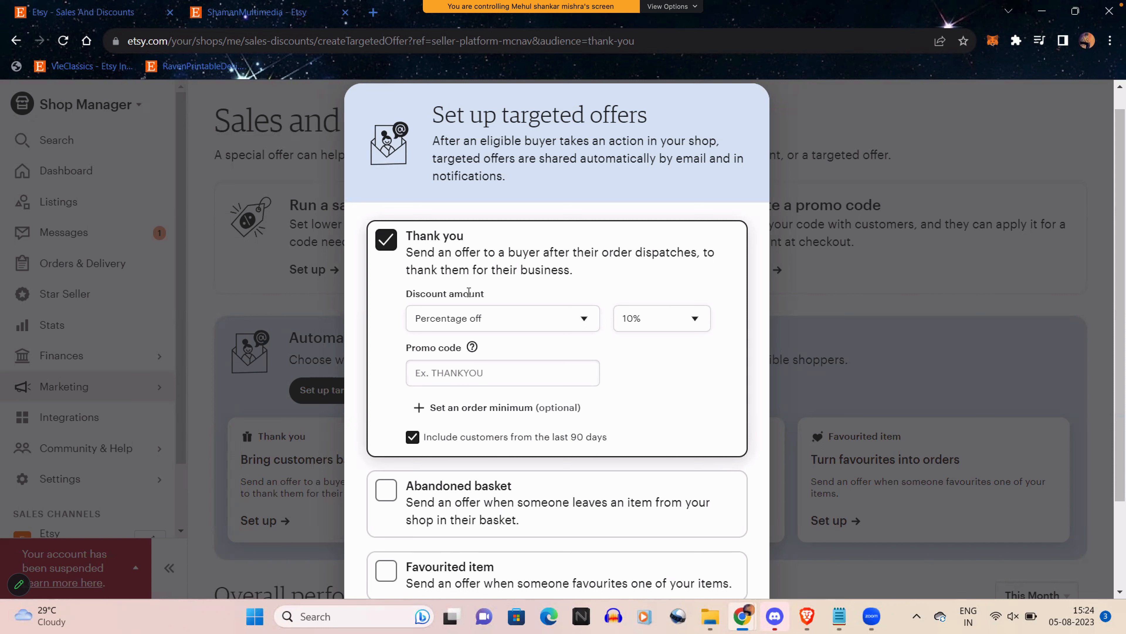
{"action": "left_click", "coordinate": [432, 374]}
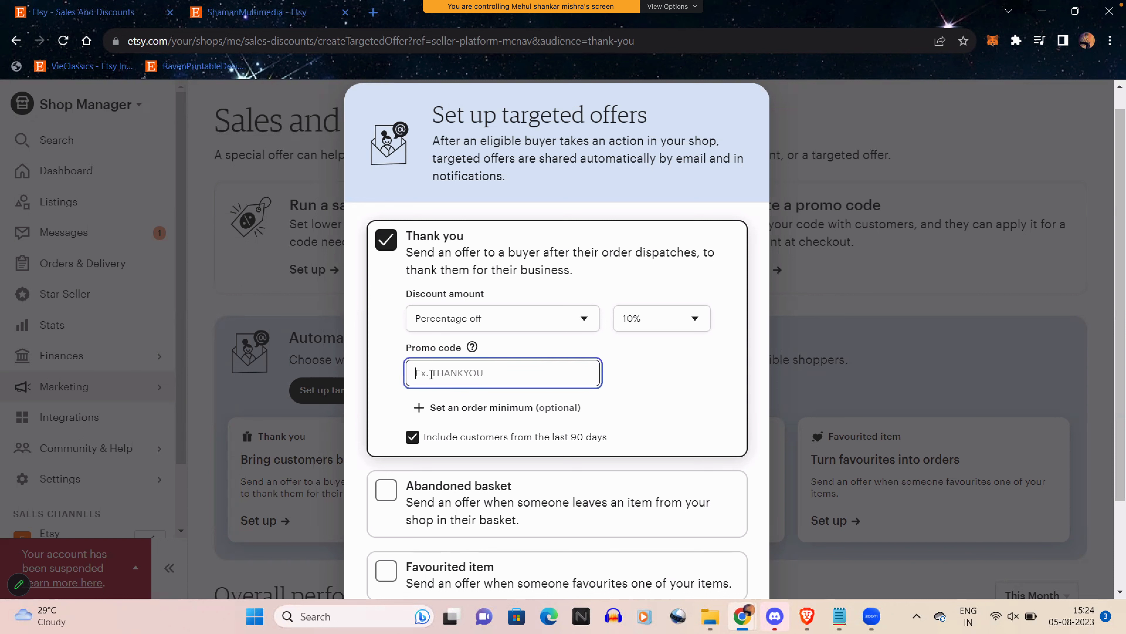
{"action": "key", "text": "Caps_Lock"}
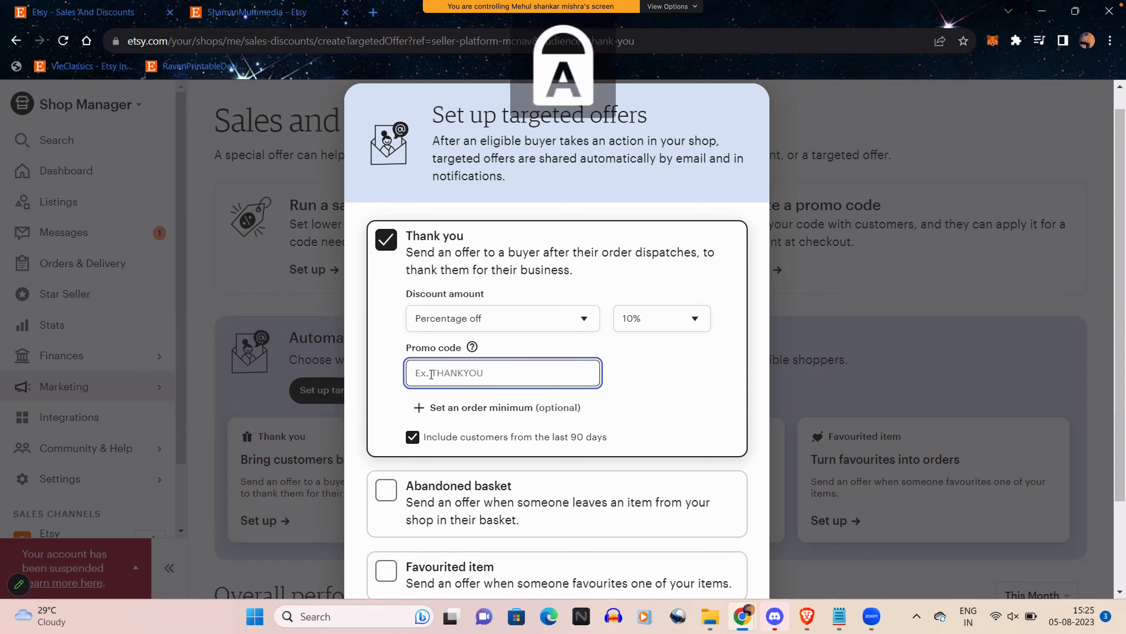
{"action": "type", "text": "THANKYOU"}
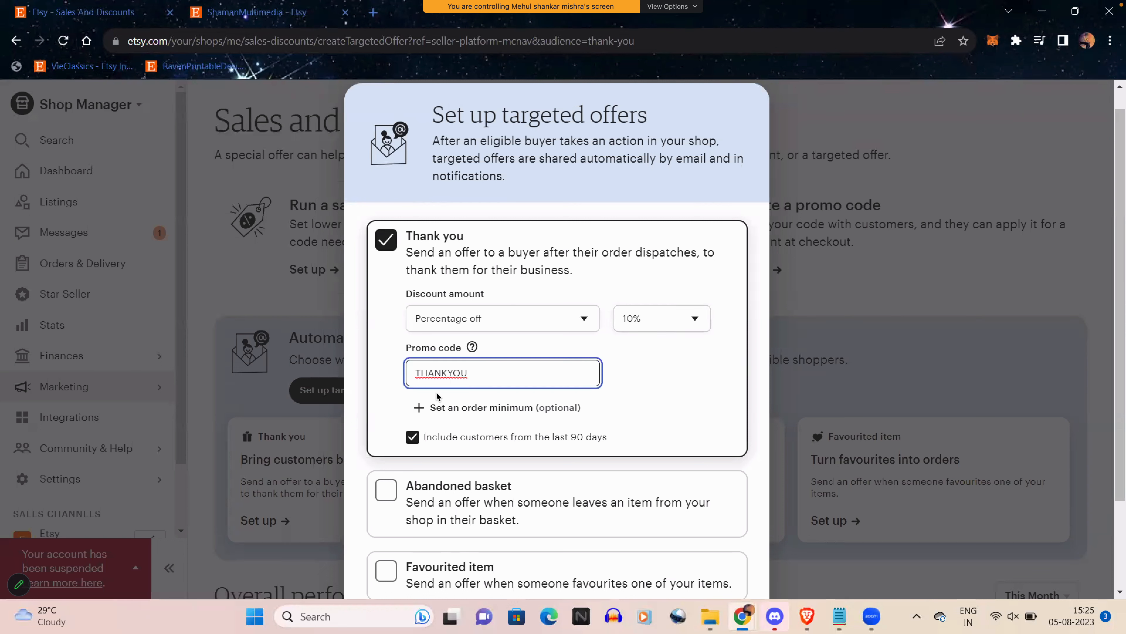
Add an order minimum of 1 item to the Thank you offer and choose a 10% discount
{"action": "left_click", "coordinate": [461, 408]}
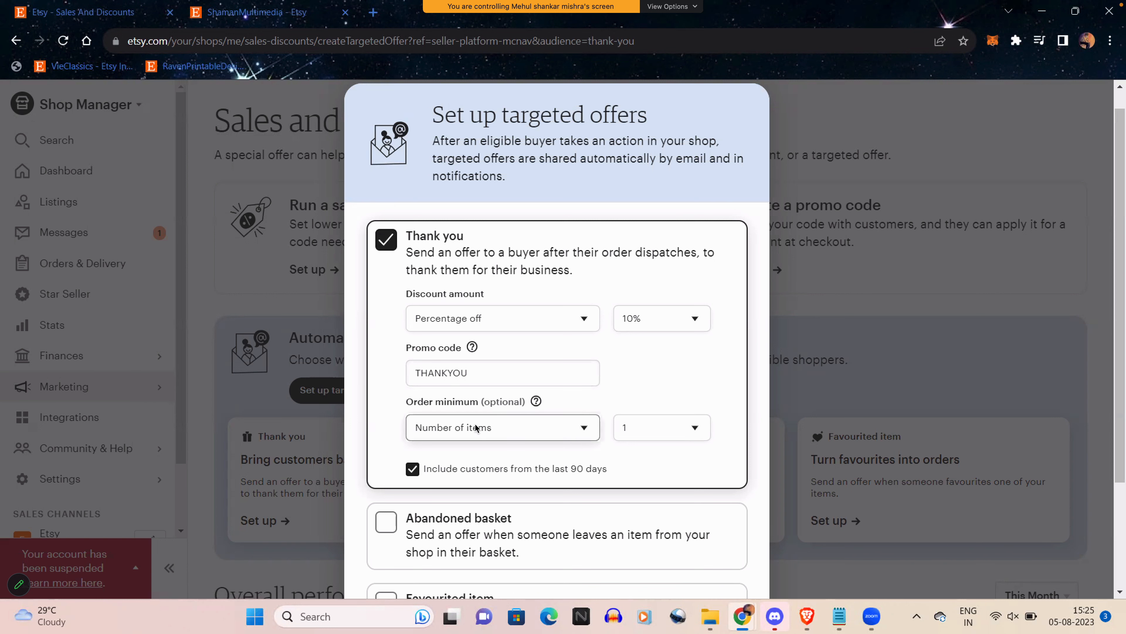
{"action": "scroll", "coordinate": [474, 427], "scroll_direction": "down", "scroll_amount": 1}
{"action": "scroll", "coordinate": [474, 427], "scroll_direction": "down", "scroll_amount": 2}
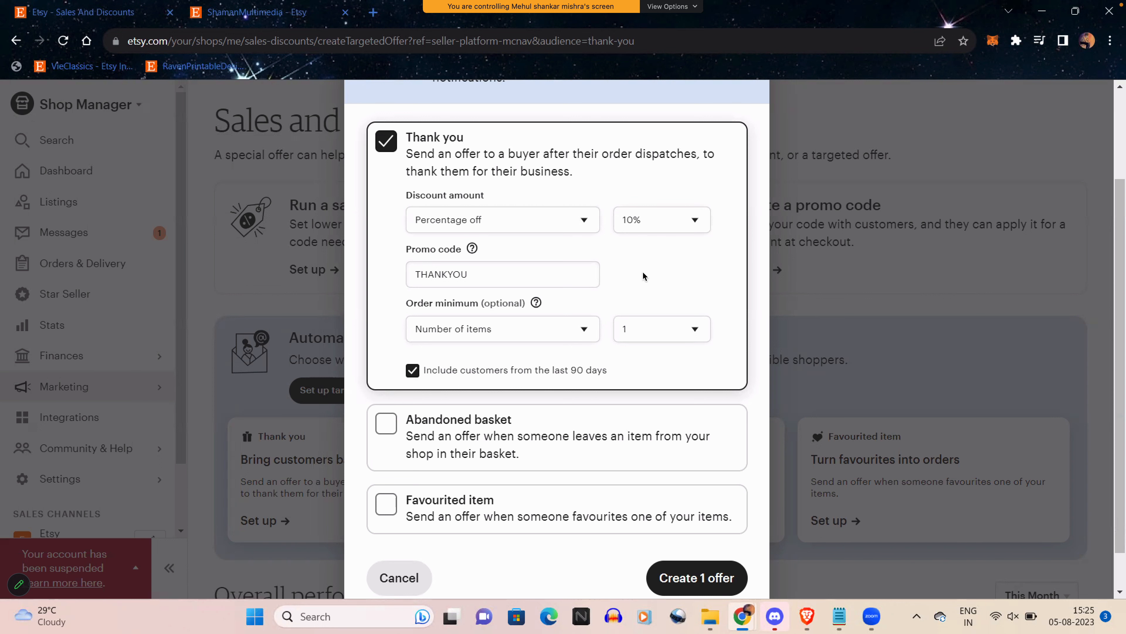
{"action": "left_click", "coordinate": [646, 222]}
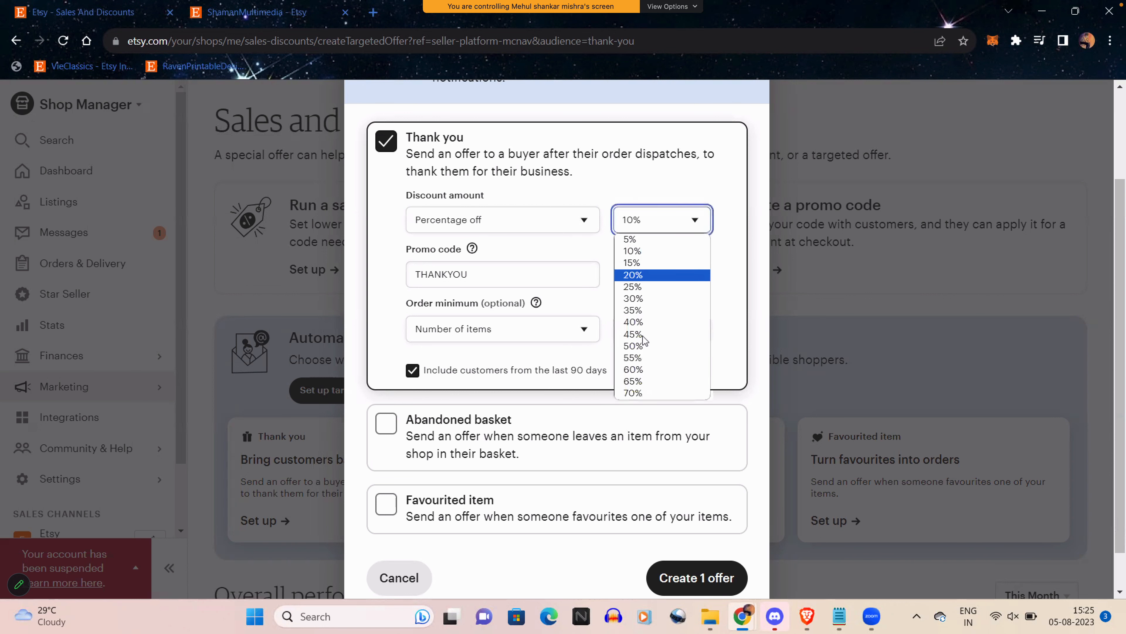
{"action": "left_click", "coordinate": [641, 250]}
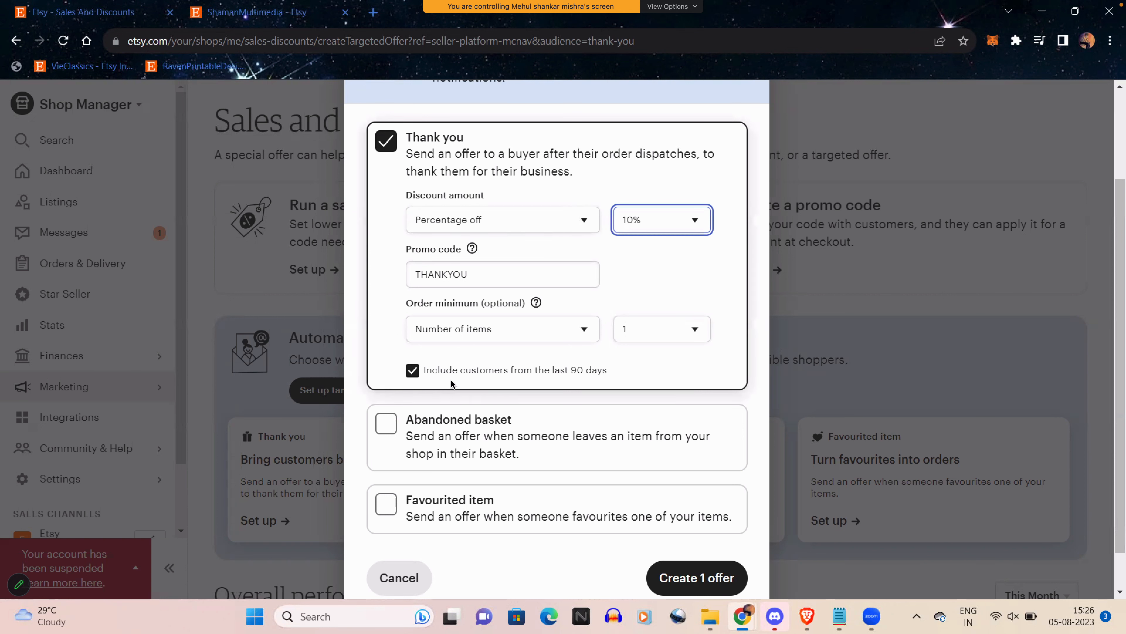
Enable the Abandoned basket offer with promo code COMEBACK, and also enable the Favourited item offer
{"action": "left_click", "coordinate": [386, 425]}
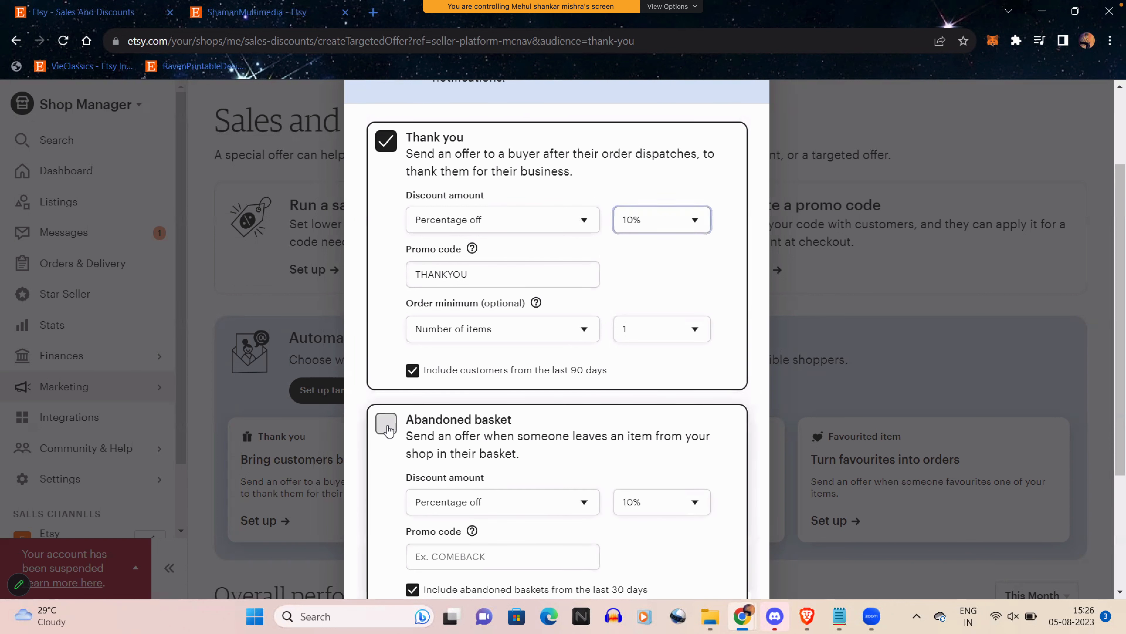
{"action": "left_click", "coordinate": [386, 426]}
{"action": "scroll", "coordinate": [387, 426], "scroll_direction": "down", "scroll_amount": 3}
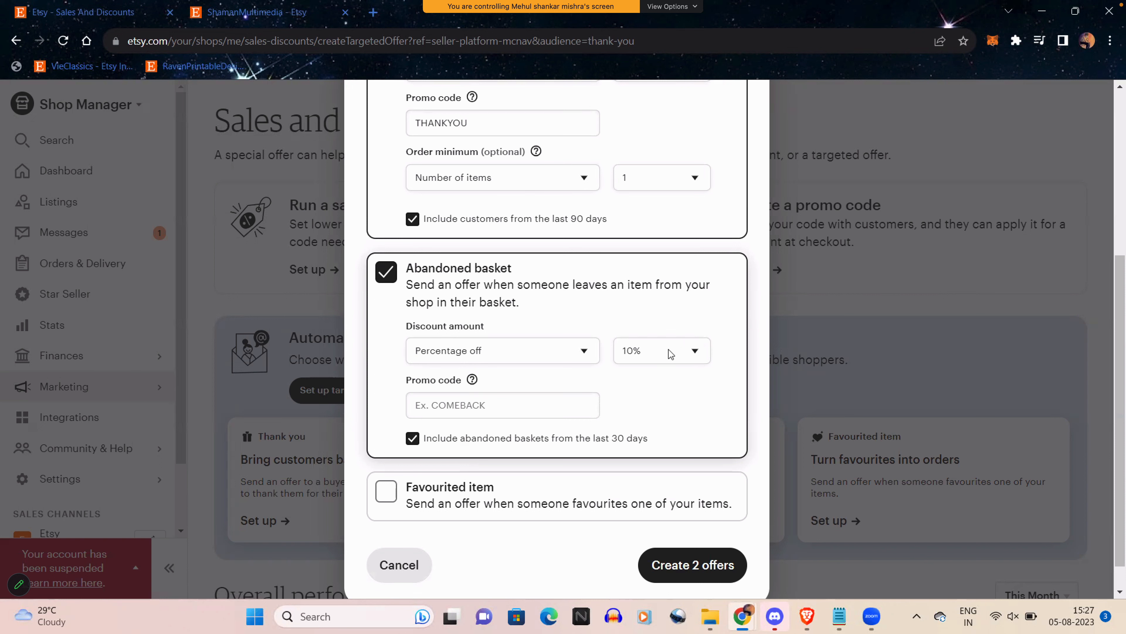
{"action": "left_click", "coordinate": [470, 410]}
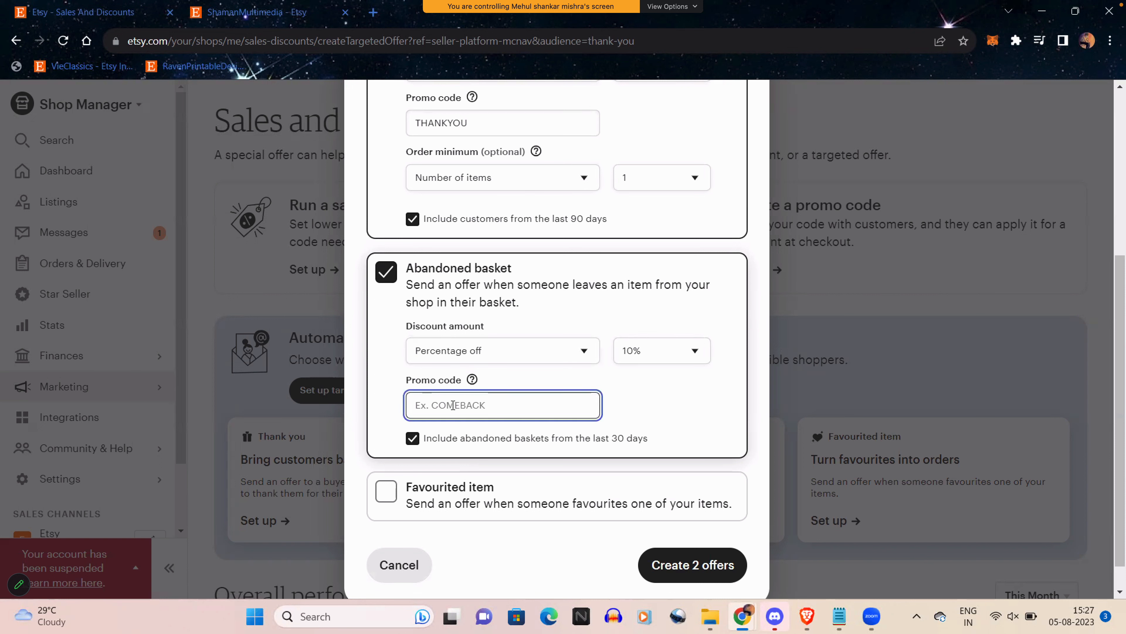
{"action": "type", "text": "COMEBACK"}
{"action": "left_click", "coordinate": [384, 494]}
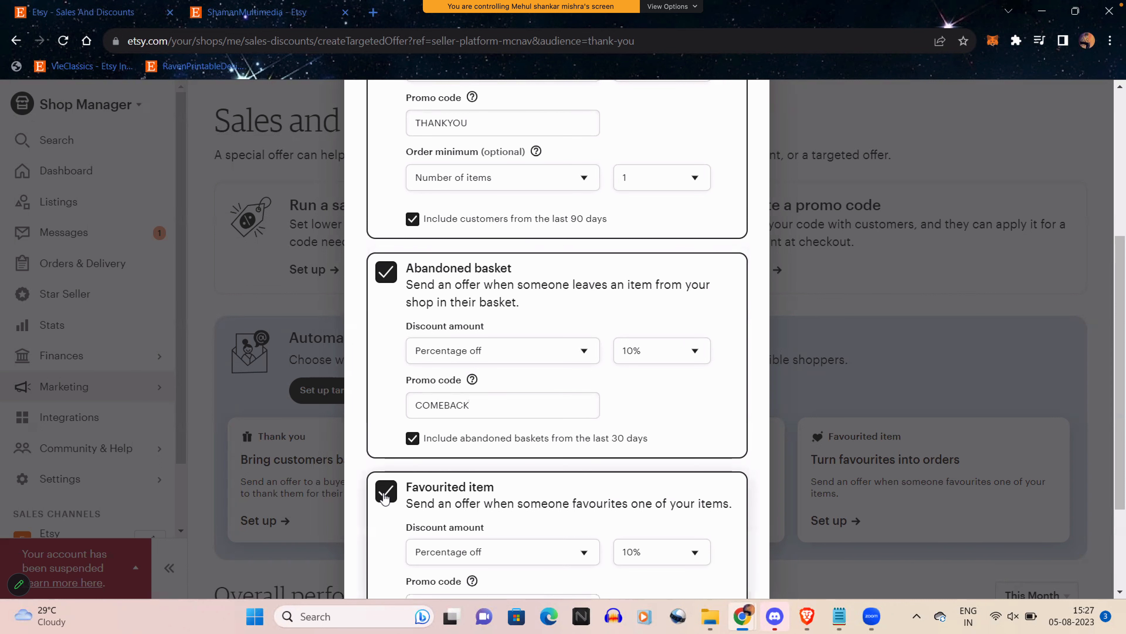
{"action": "scroll", "coordinate": [381, 494], "scroll_direction": "down", "scroll_amount": 3}
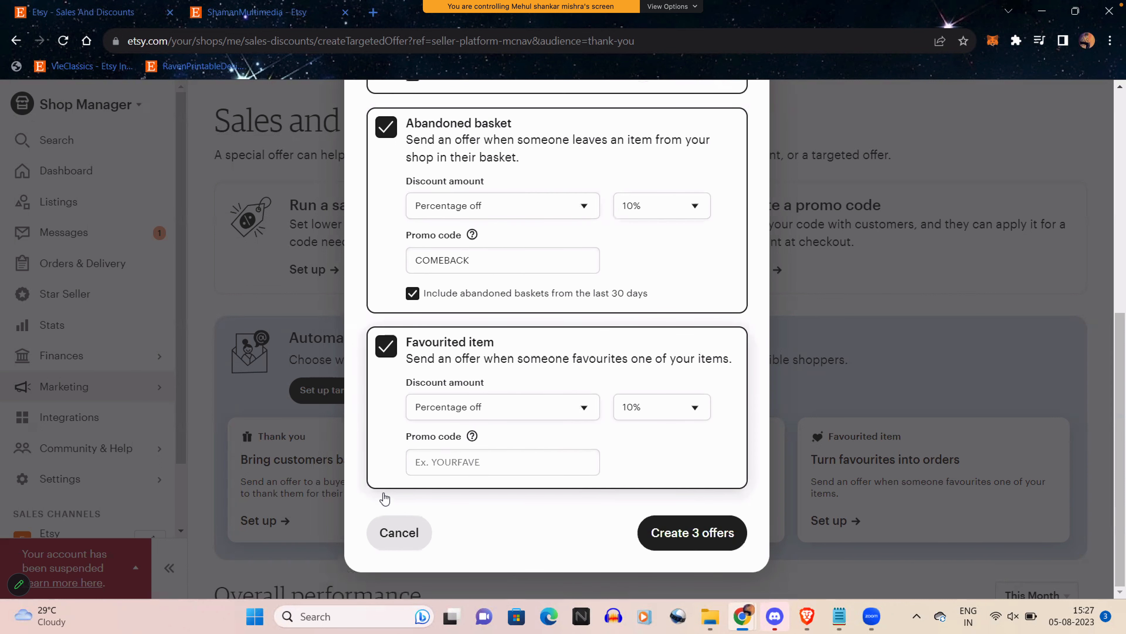
Go to the Etsy storefront's home page in the other browser tab and open TrojaArt's Handmade Beautiful Girl Portrait Sketch listing
{"action": "left_click", "coordinate": [275, 13]}
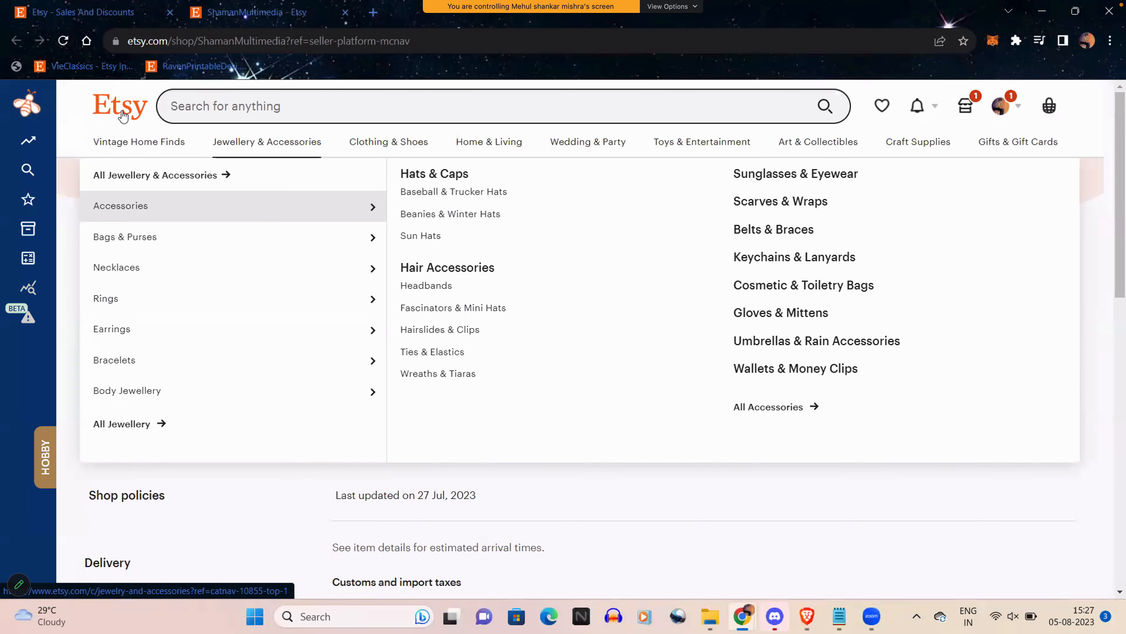
{"action": "left_click", "coordinate": [123, 116]}
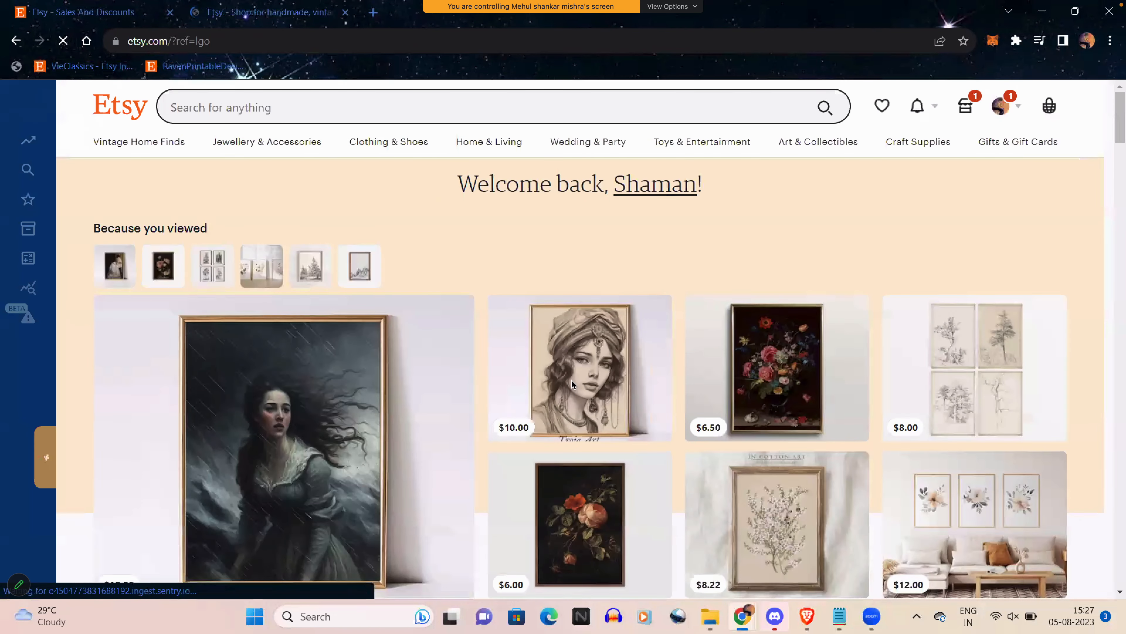
{"action": "left_click", "coordinate": [576, 381]}
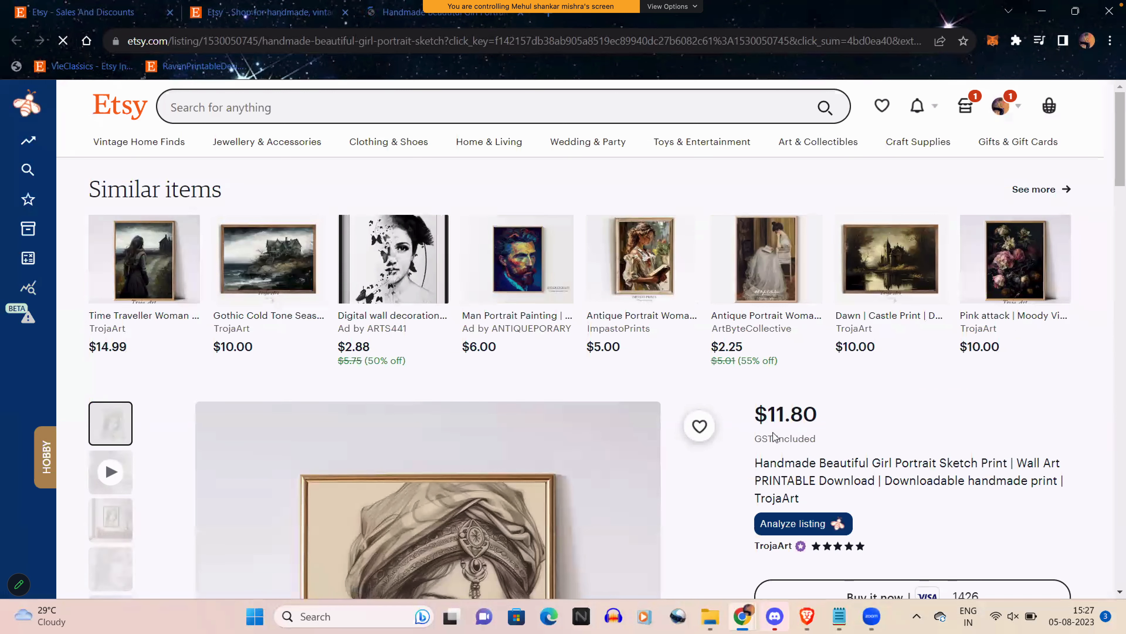
{"action": "scroll", "coordinate": [775, 438], "scroll_direction": "down", "scroll_amount": 1}
{"action": "scroll", "coordinate": [774, 437], "scroll_direction": "down", "scroll_amount": 2}
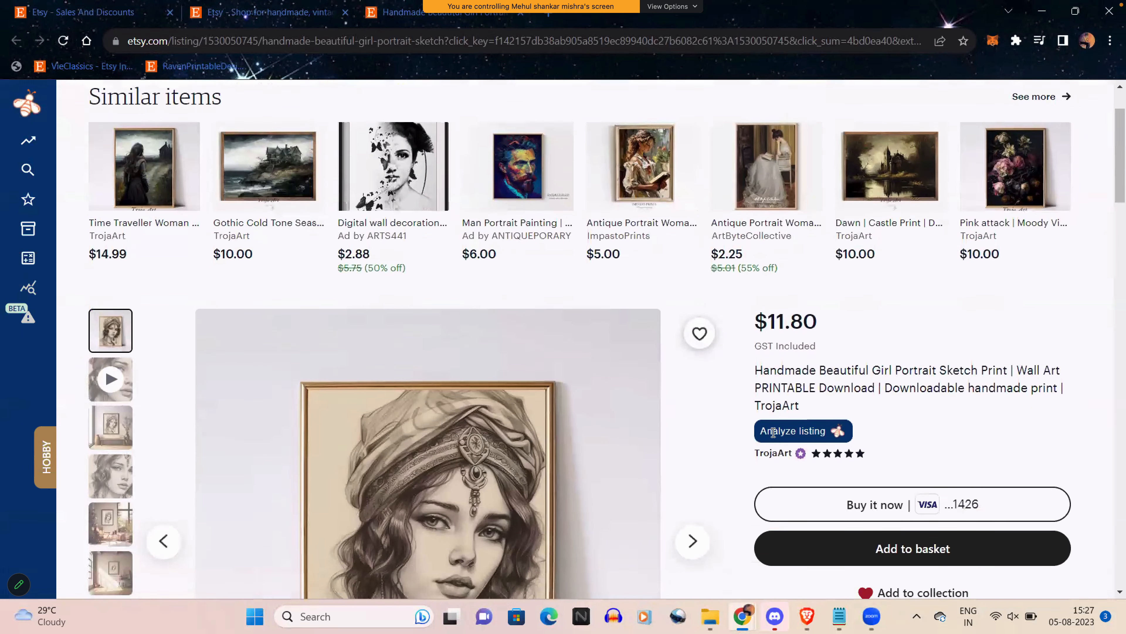
{"action": "scroll", "coordinate": [773, 437], "scroll_direction": "down", "scroll_amount": 2}
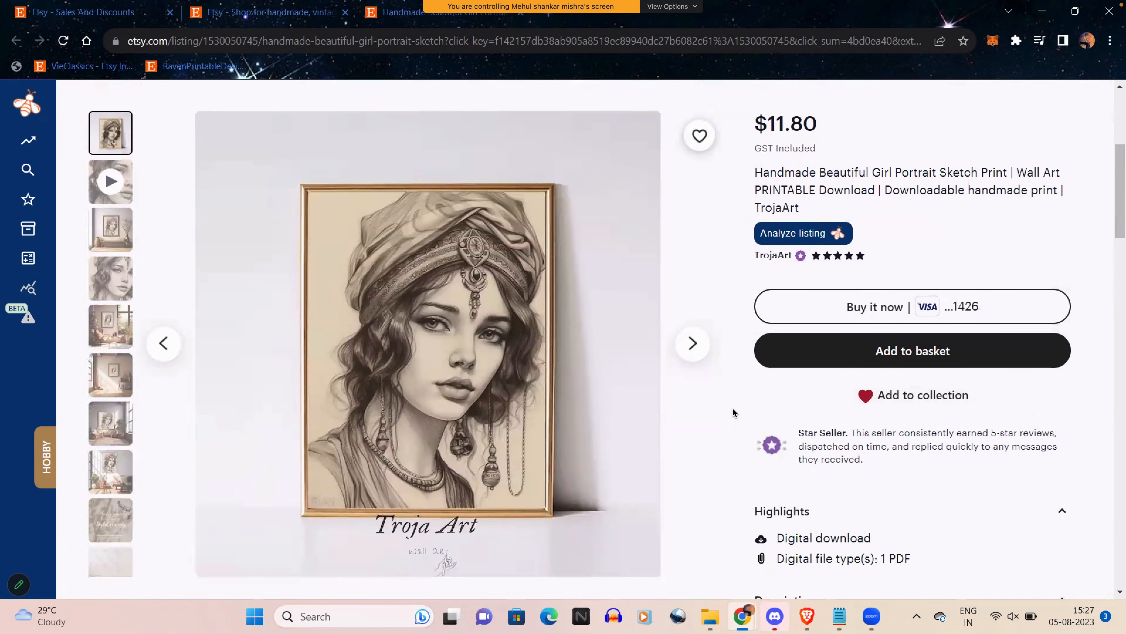
{"action": "scroll", "coordinate": [732, 407], "scroll_direction": "up", "scroll_amount": 1}
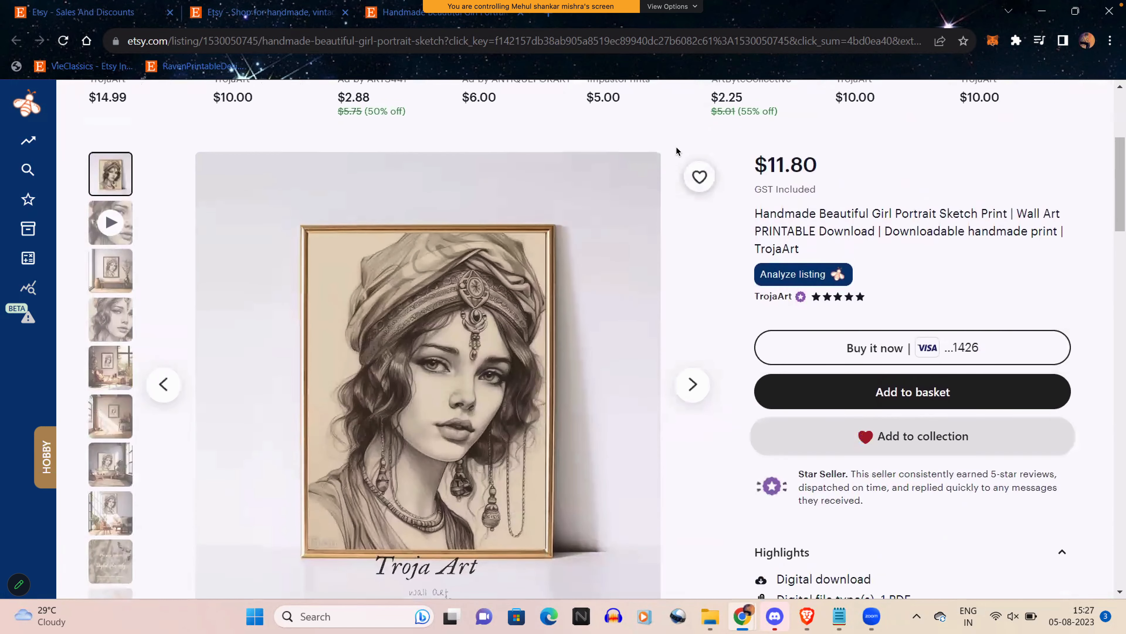
Save the portrait sketch listing to favourites and set the favourites to private
{"action": "left_click", "coordinate": [700, 180]}
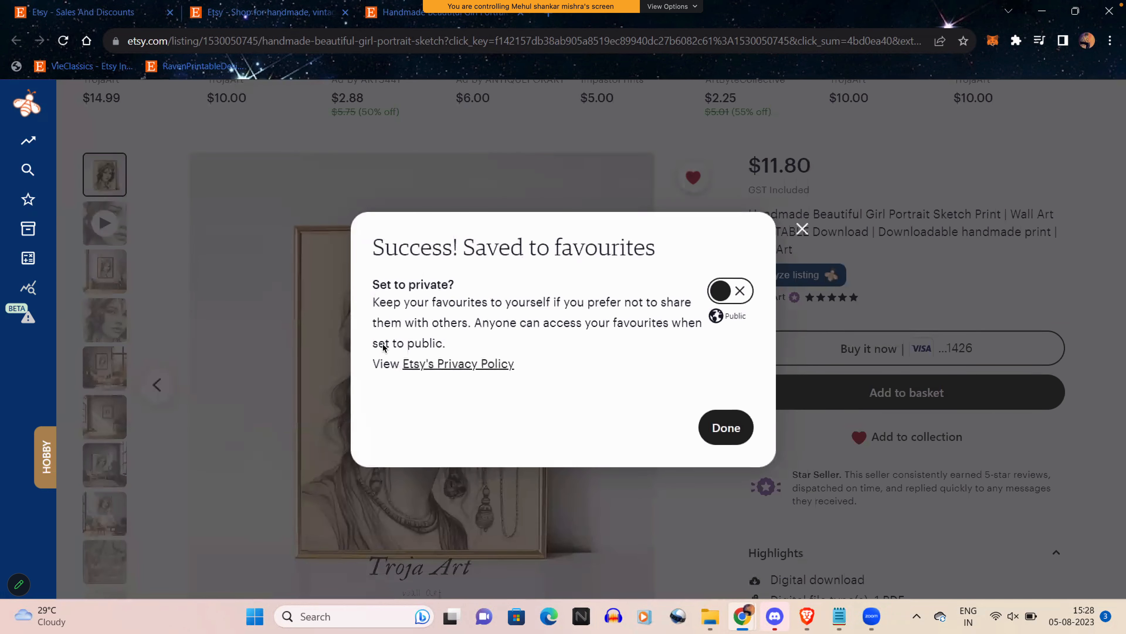
{"action": "left_click", "coordinate": [743, 296]}
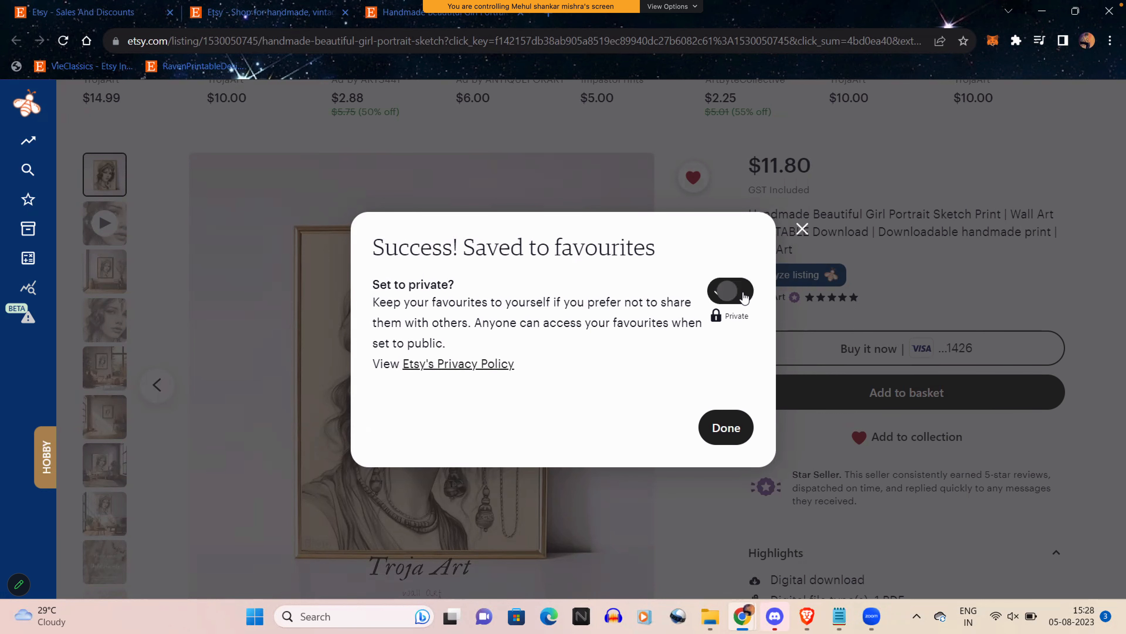
{"action": "left_click", "coordinate": [733, 428]}
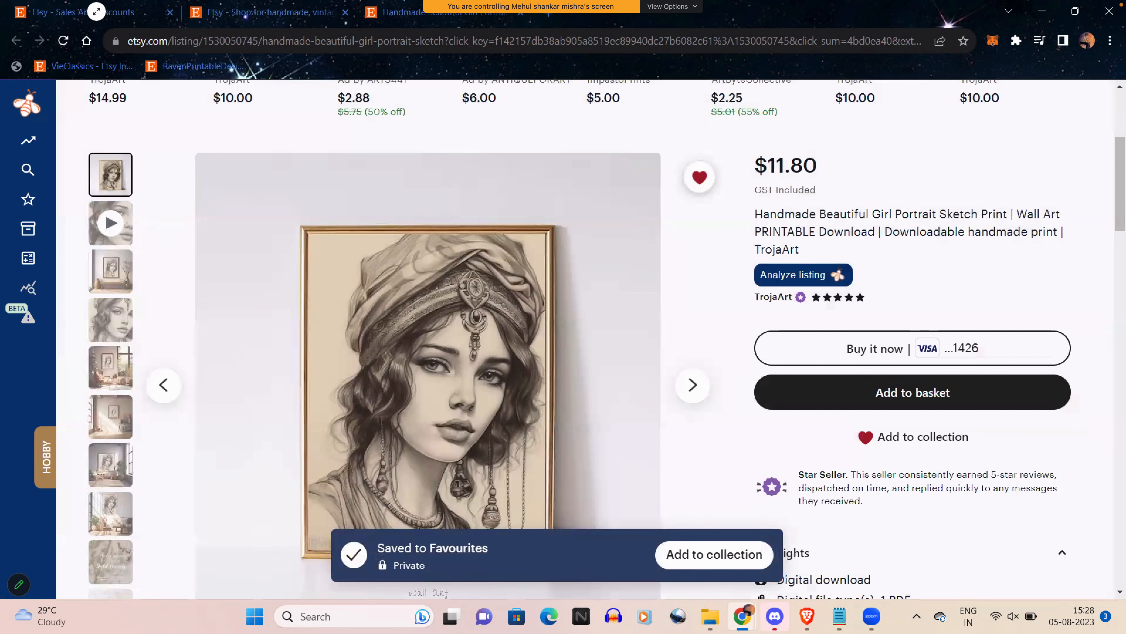
Return to the targeted offers setup, enter YOURFAVE as the Favourited item promo code, and review all three offers
{"action": "left_click", "coordinate": [86, 11]}
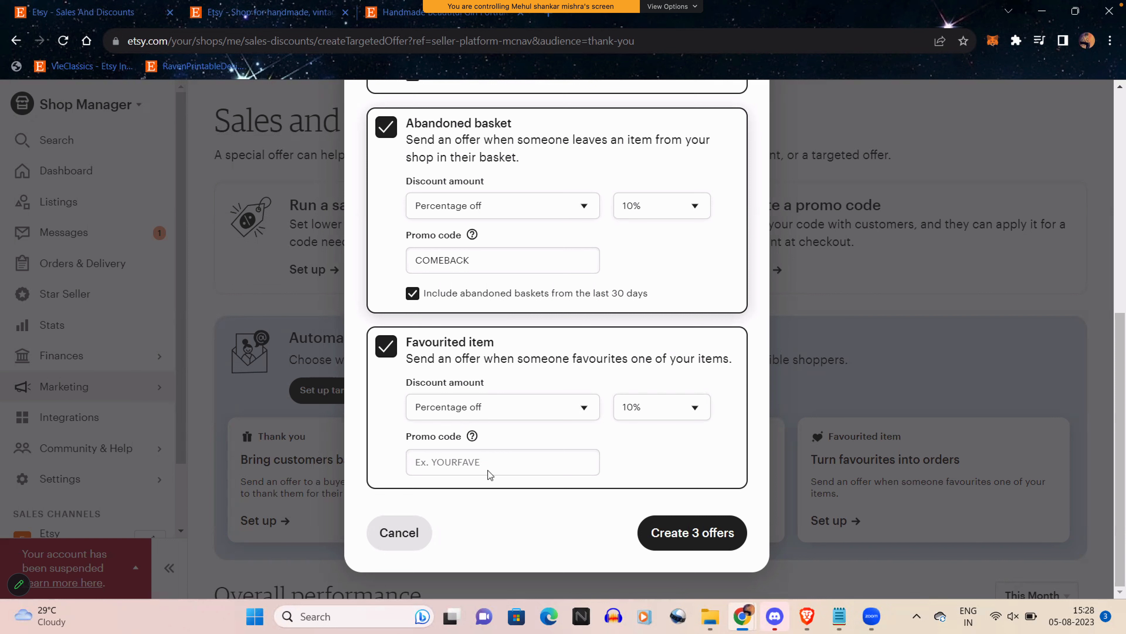
{"action": "left_click", "coordinate": [497, 465]}
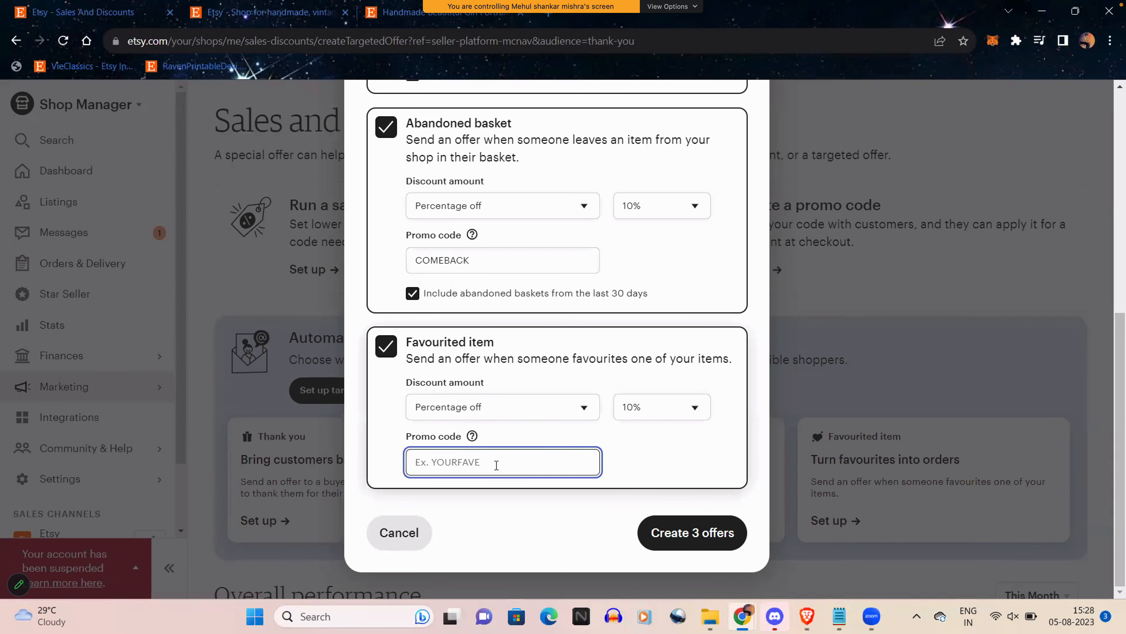
{"action": "type", "text": "YOURFAVE"}
{"action": "scroll", "coordinate": [536, 444], "scroll_direction": "up", "scroll_amount": 6}
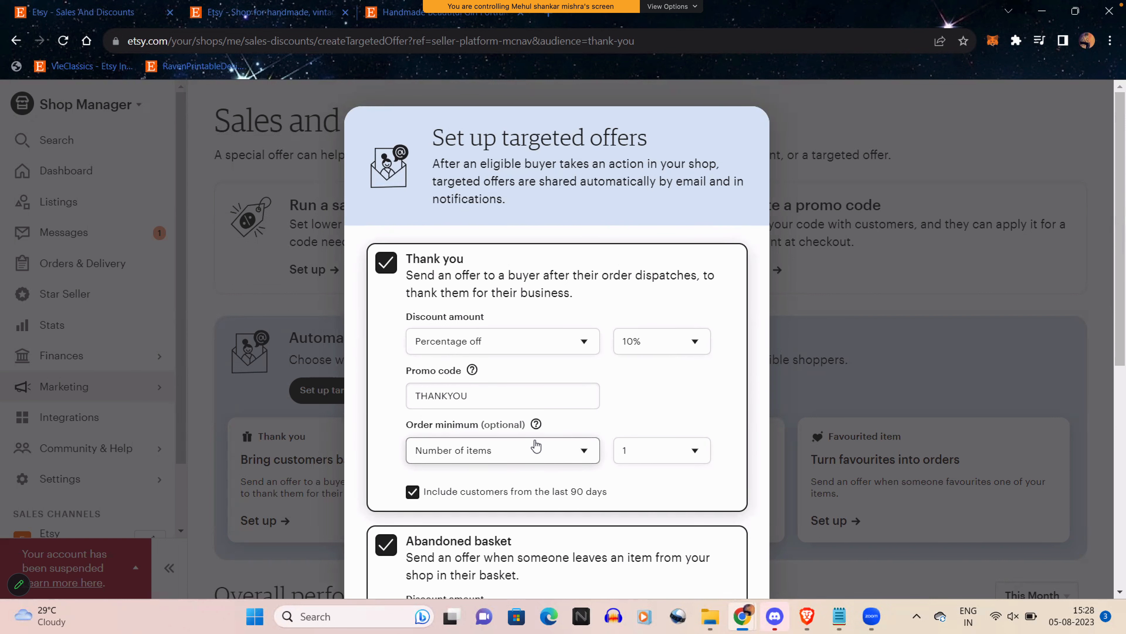
{"action": "scroll", "coordinate": [537, 445], "scroll_direction": "down", "scroll_amount": 6}
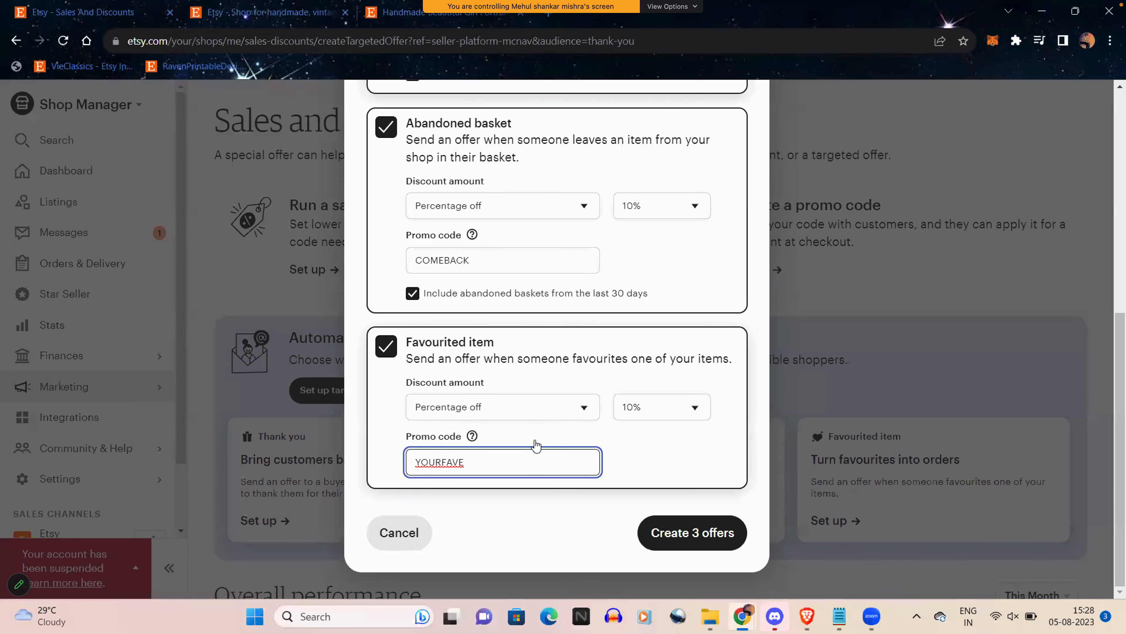
Create the three targeted offers, dismiss the summary, and look over the Sales and discounts page
{"action": "left_click", "coordinate": [691, 537]}
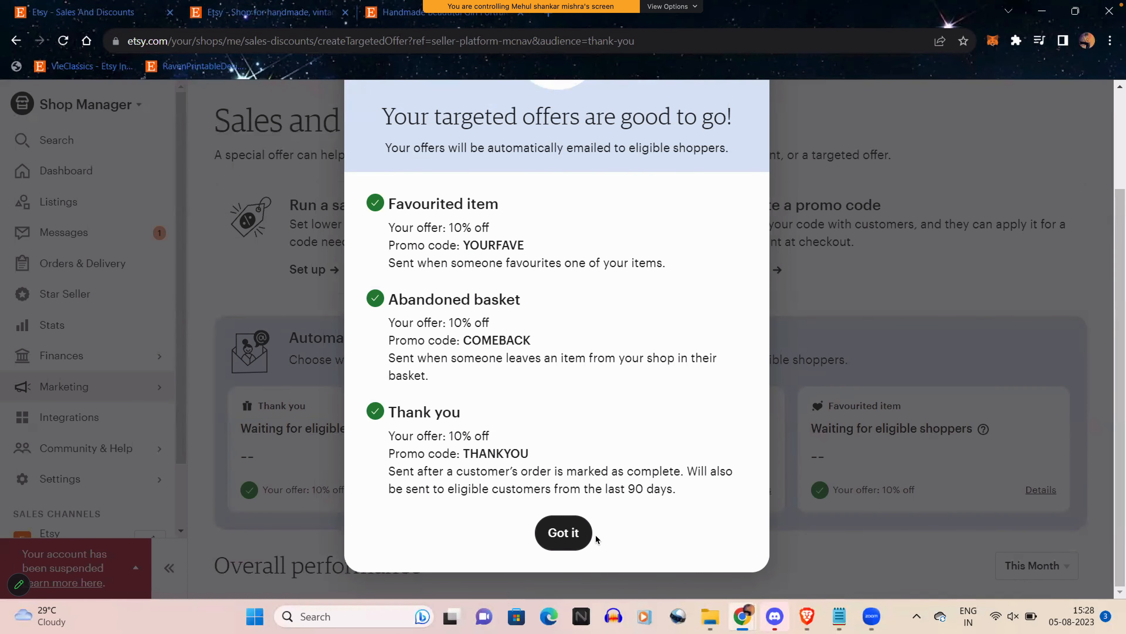
{"action": "left_click", "coordinate": [575, 537]}
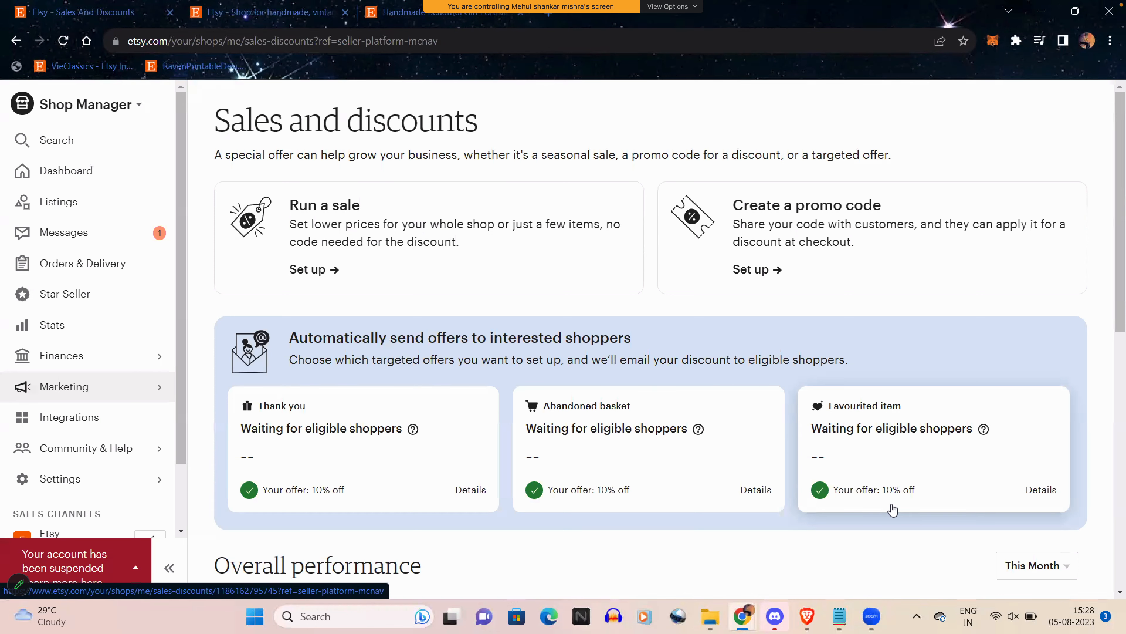
{"action": "scroll", "coordinate": [892, 510], "scroll_direction": "down", "scroll_amount": 8}
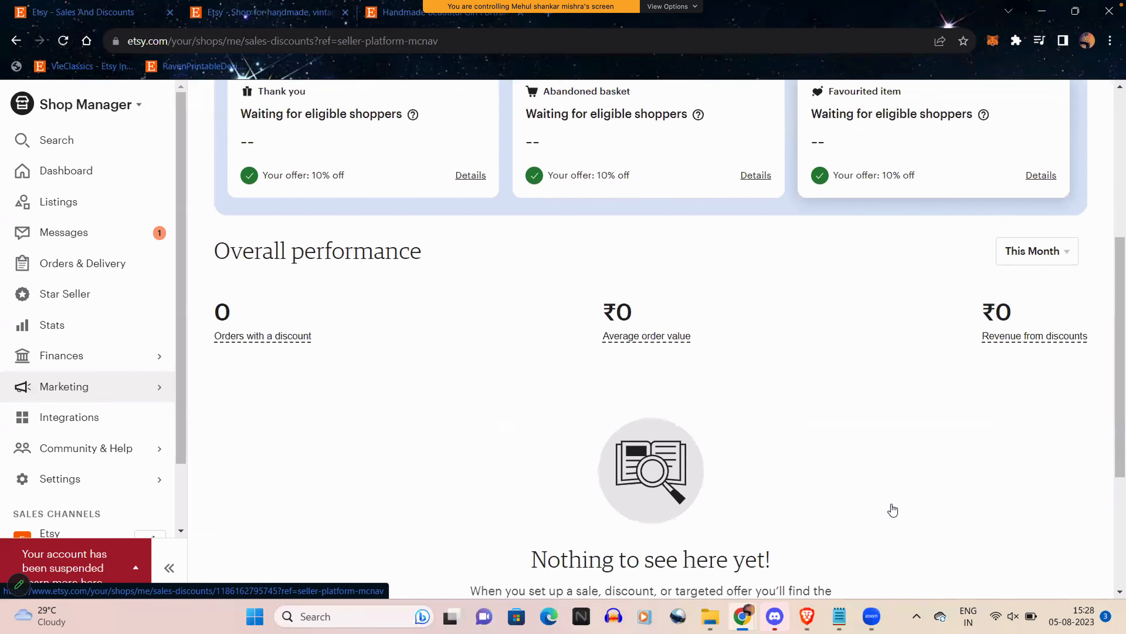
{"action": "scroll", "coordinate": [893, 510], "scroll_direction": "up", "scroll_amount": 8}
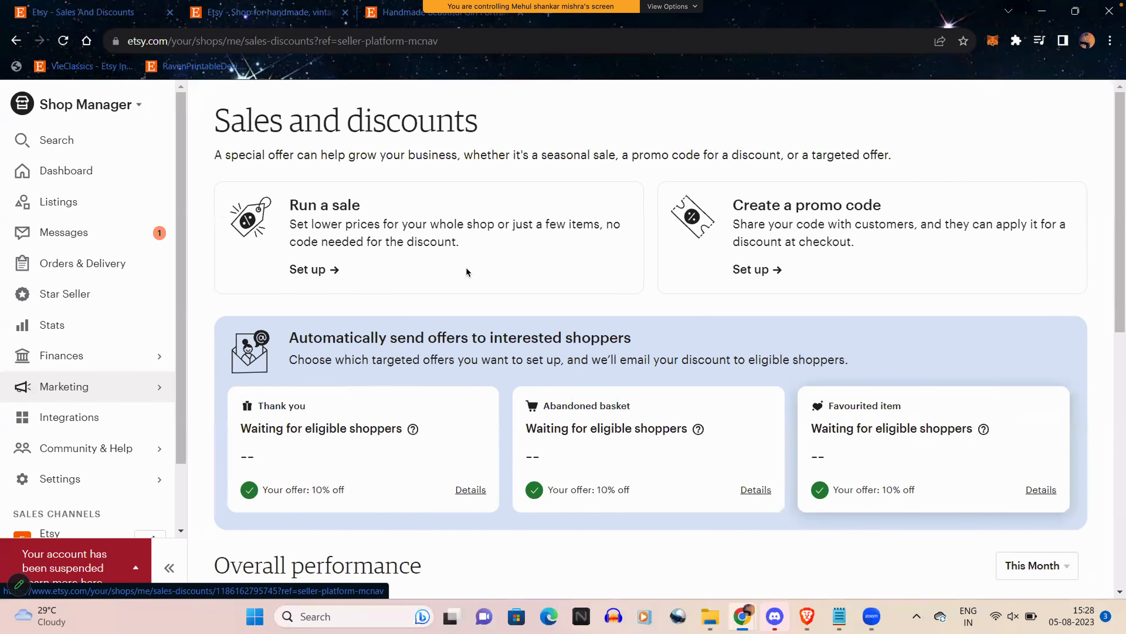
Reload the Sales and discounts page and review the Offer details and stats table for the three targeted offers
{"action": "right_click", "coordinate": [589, 307]}
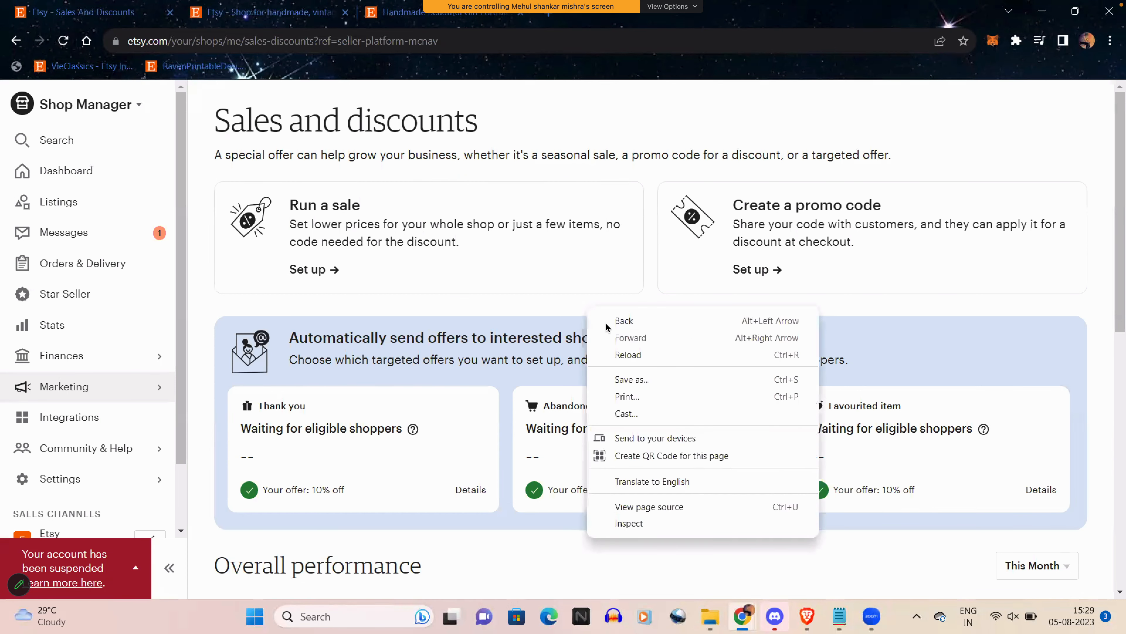
{"action": "left_click", "coordinate": [623, 355]}
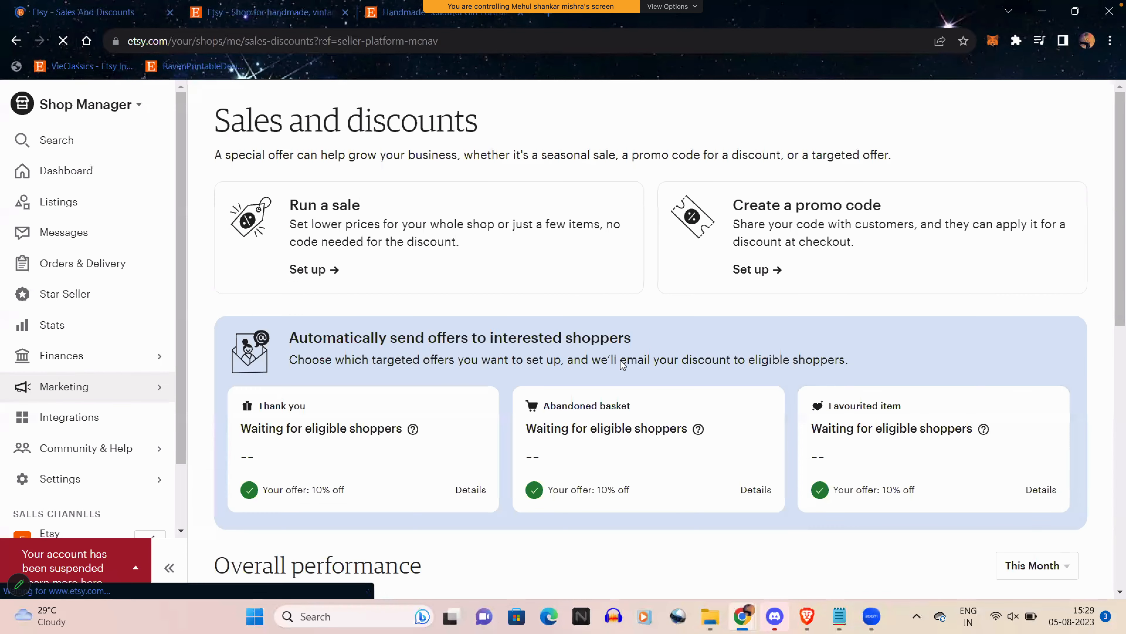
{"action": "scroll", "coordinate": [403, 479], "scroll_direction": "down", "scroll_amount": 5}
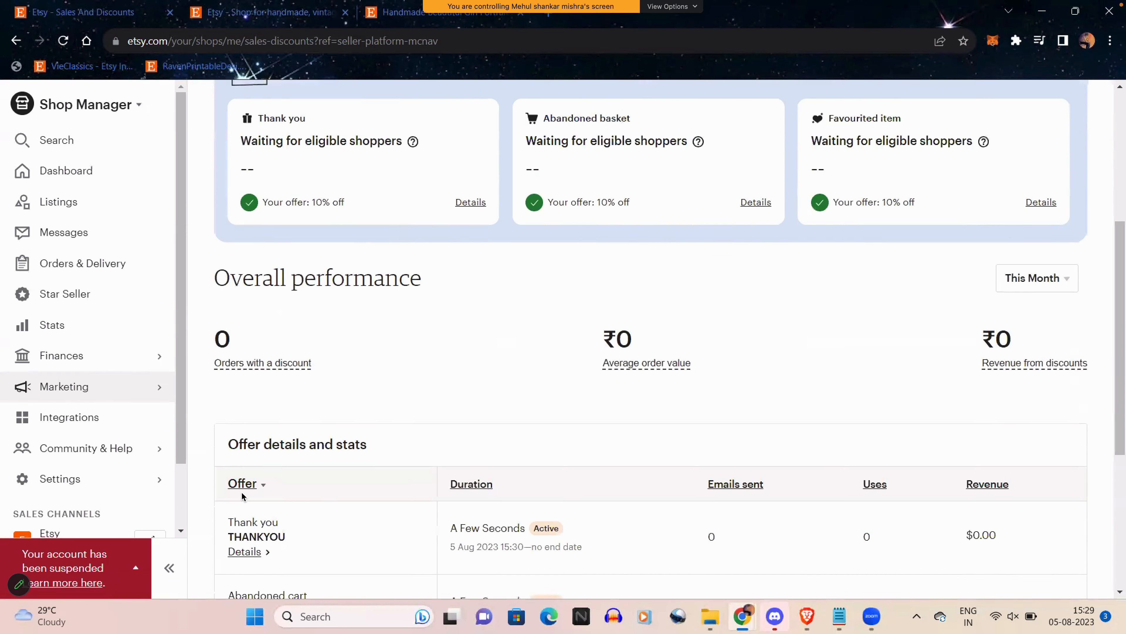
{"action": "scroll", "coordinate": [242, 493], "scroll_direction": "down", "scroll_amount": 2}
{"action": "left_click_drag", "start_coordinate": [223, 340], "coordinate": [392, 350]}
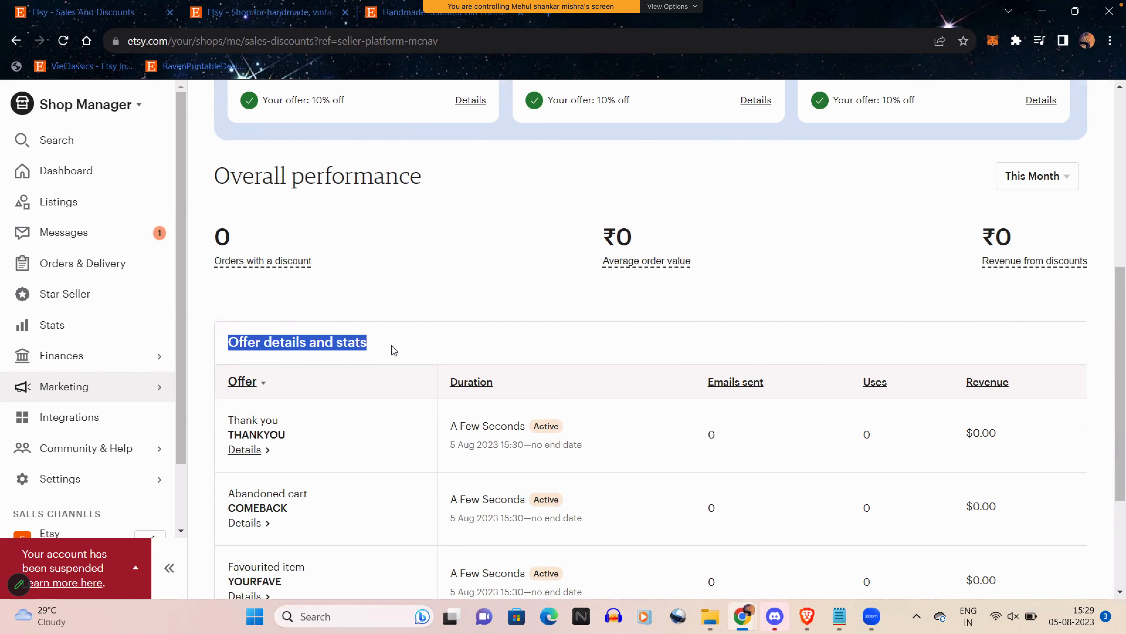
{"action": "scroll", "coordinate": [391, 346], "scroll_direction": "down", "scroll_amount": 2}
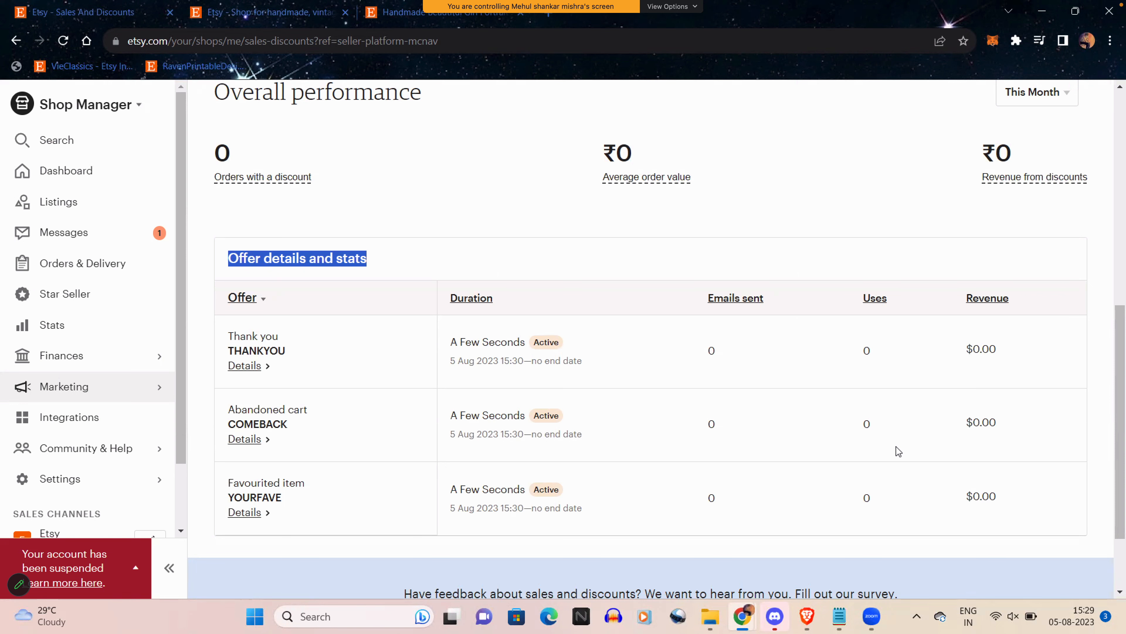
{"action": "scroll", "coordinate": [896, 446], "scroll_direction": "up", "scroll_amount": 8}
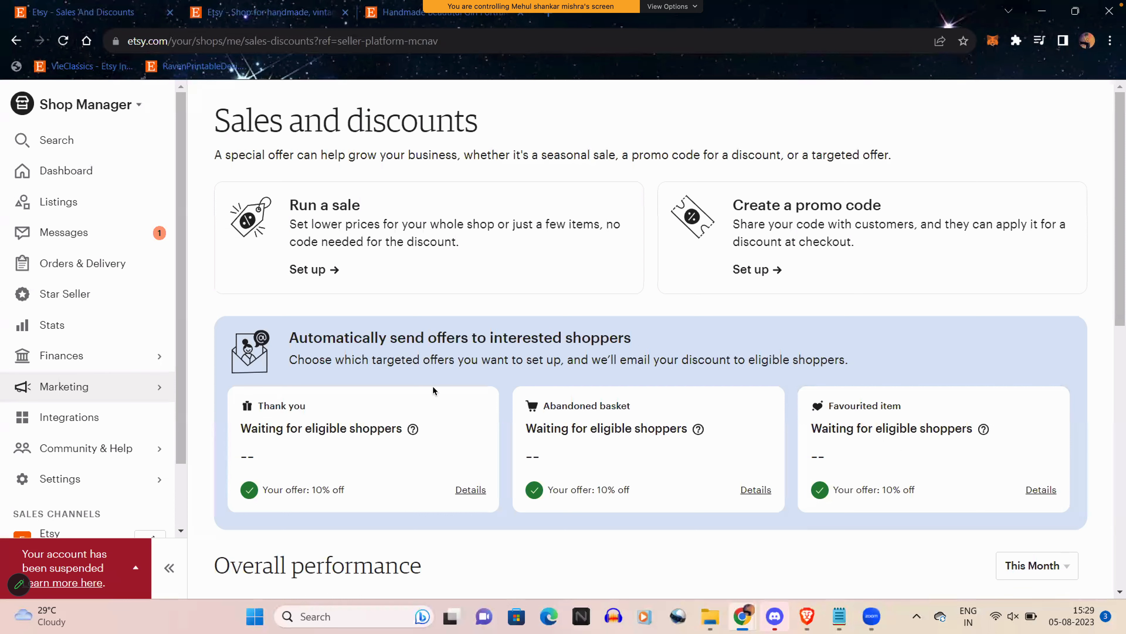
Check the discount in the Thank you offer's details, close them, and review the offer performance section
{"action": "left_click", "coordinate": [313, 491]}
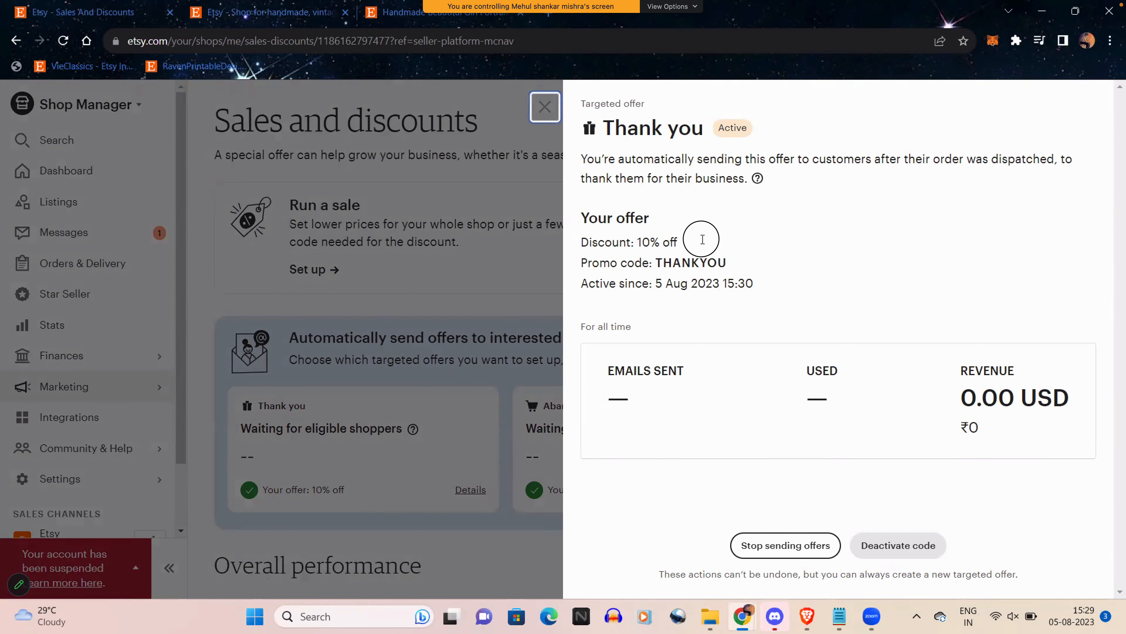
{"action": "left_click_drag", "start_coordinate": [691, 241], "coordinate": [638, 242]}
{"action": "left_click", "coordinate": [544, 107]}
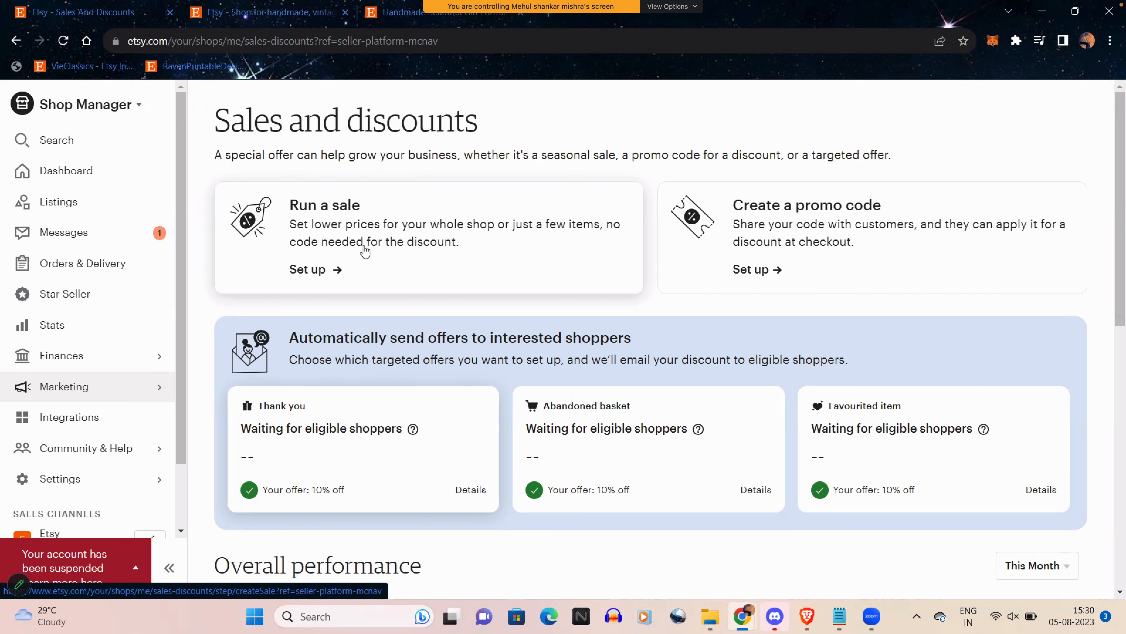
{"action": "scroll", "coordinate": [362, 248], "scroll_direction": "down", "scroll_amount": 4}
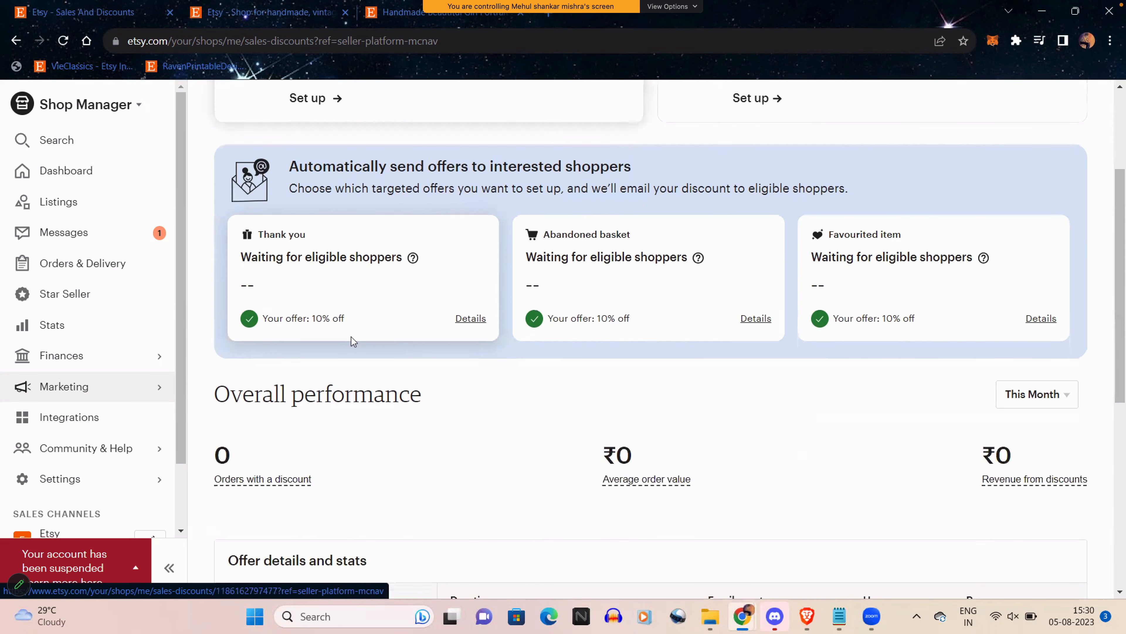
{"action": "scroll", "coordinate": [350, 338], "scroll_direction": "down", "scroll_amount": 5}
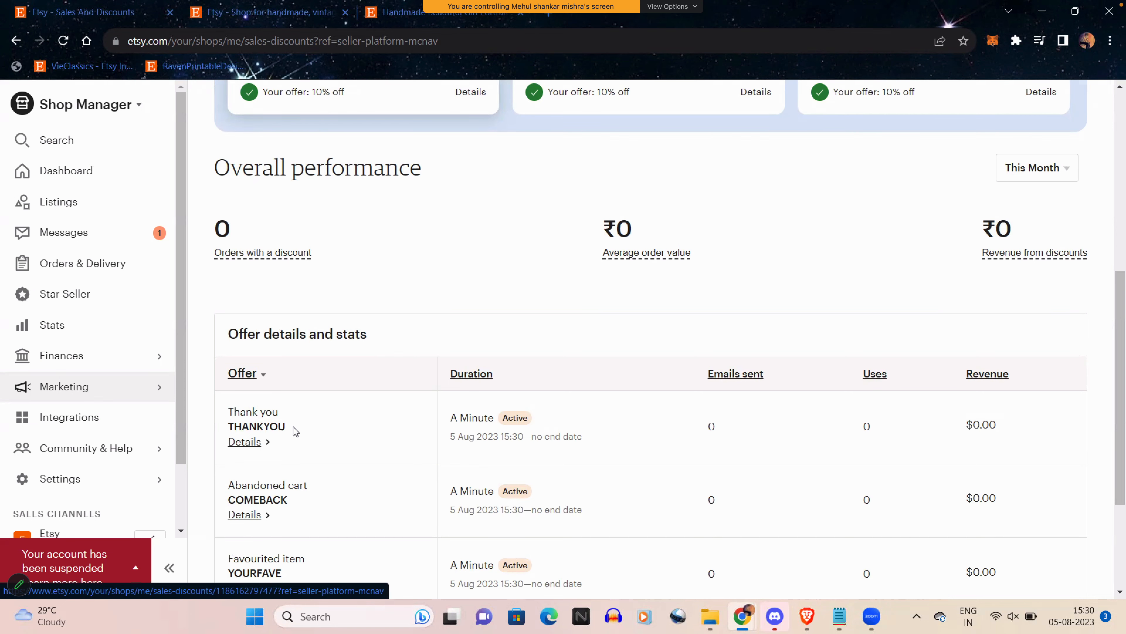
{"action": "scroll", "coordinate": [293, 426], "scroll_direction": "up", "scroll_amount": 9}
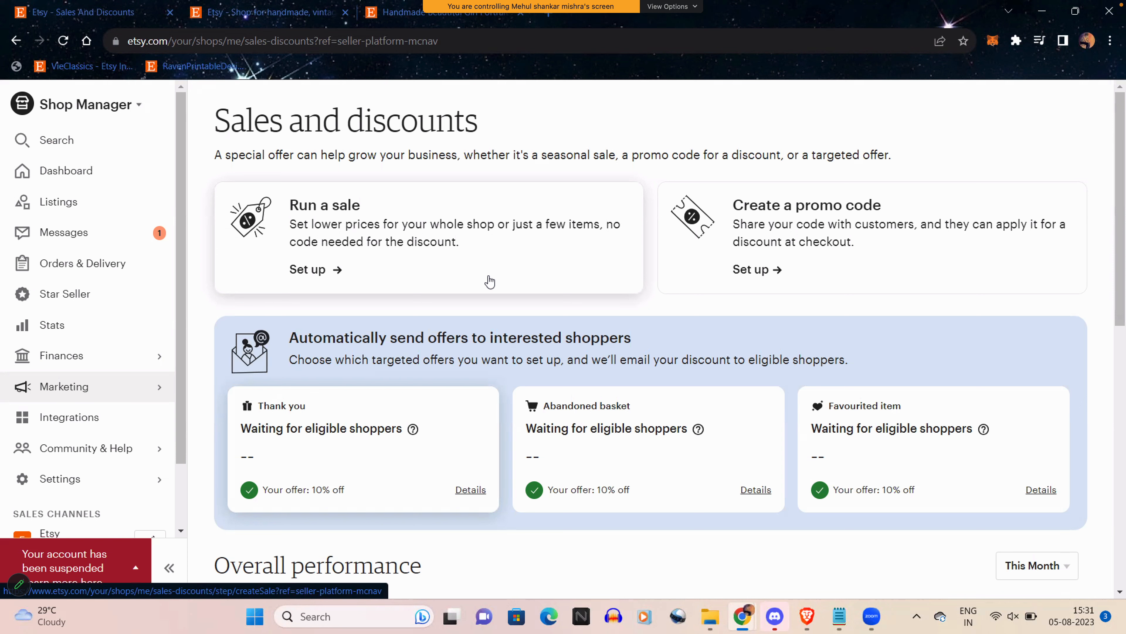
Start setting up a sale and go to its Discount amount settings
{"action": "left_click", "coordinate": [412, 244]}
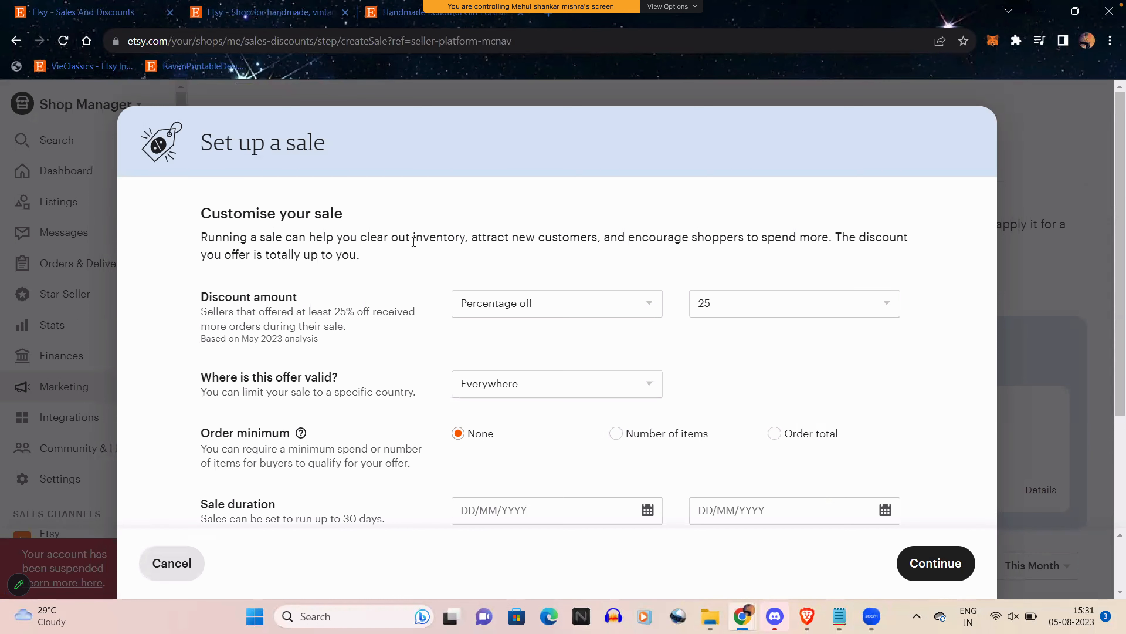
{"action": "scroll", "coordinate": [414, 241], "scroll_direction": "down", "scroll_amount": 1}
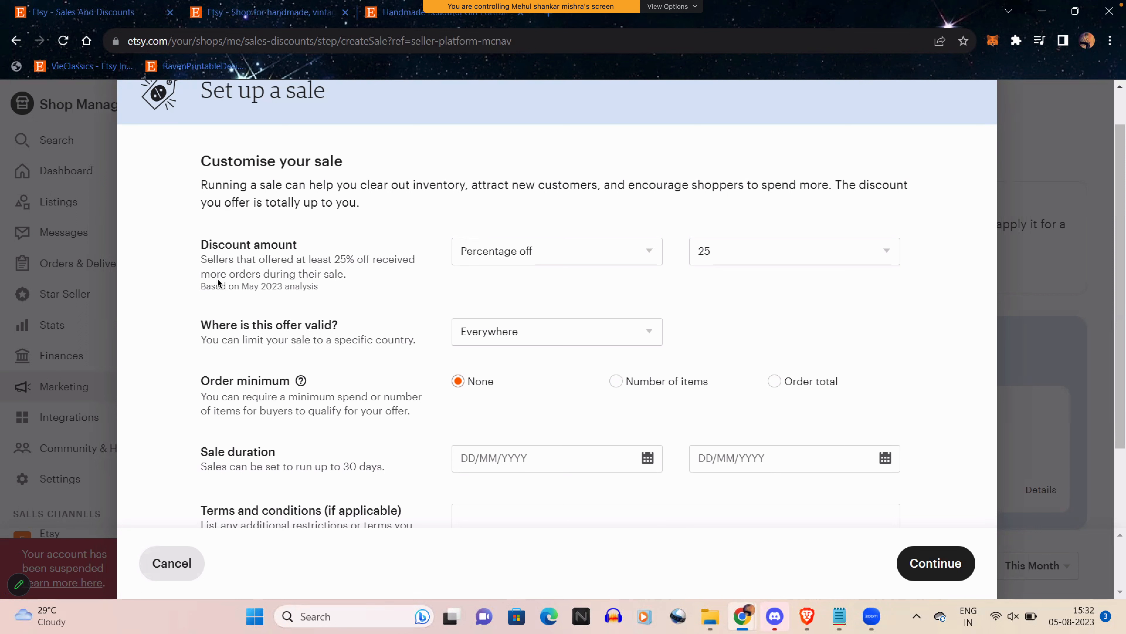
{"action": "left_click_drag", "start_coordinate": [194, 249], "coordinate": [293, 248]}
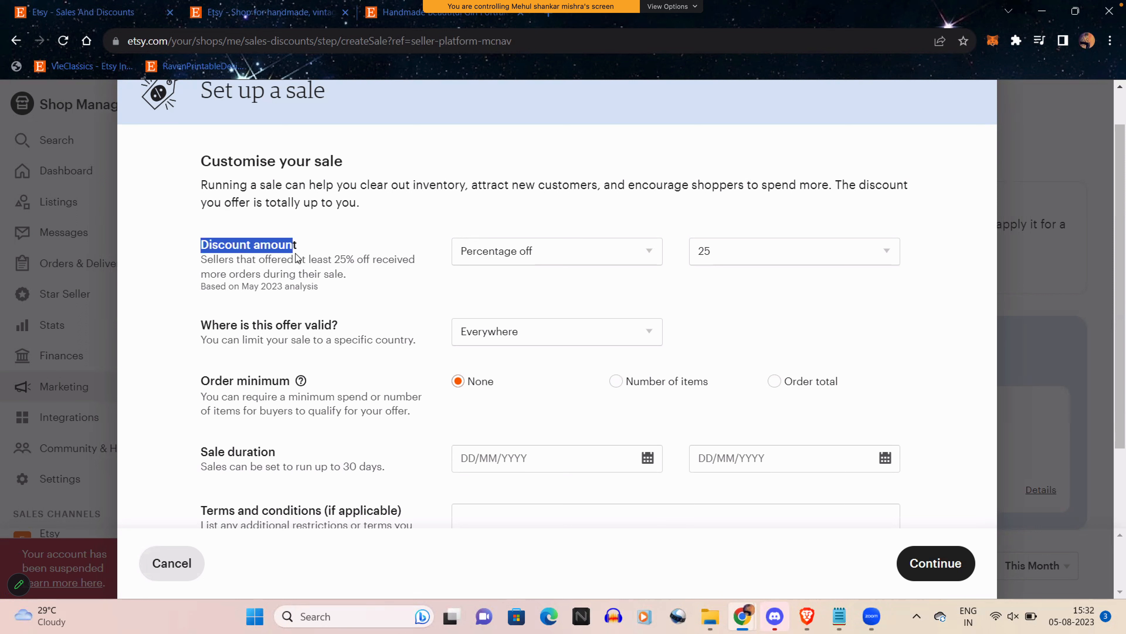
Try the Free standard delivery discount with the Domestic only option, and return the discount type to Percentage off
{"action": "left_click", "coordinate": [550, 256]}
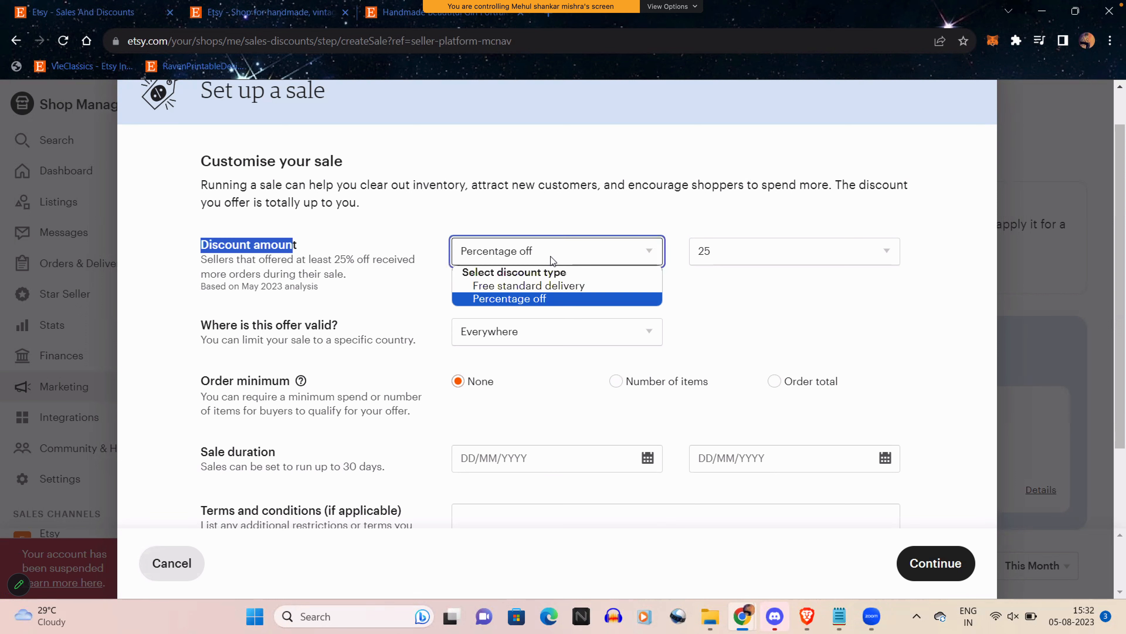
{"action": "left_click", "coordinate": [534, 286]}
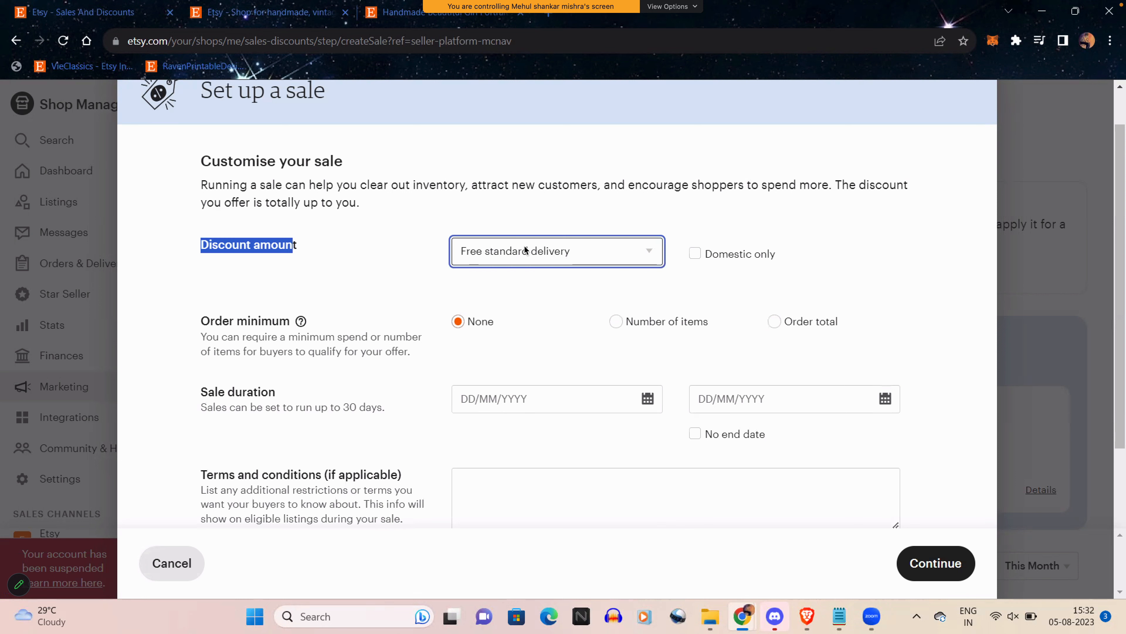
{"action": "left_click", "coordinate": [695, 255]}
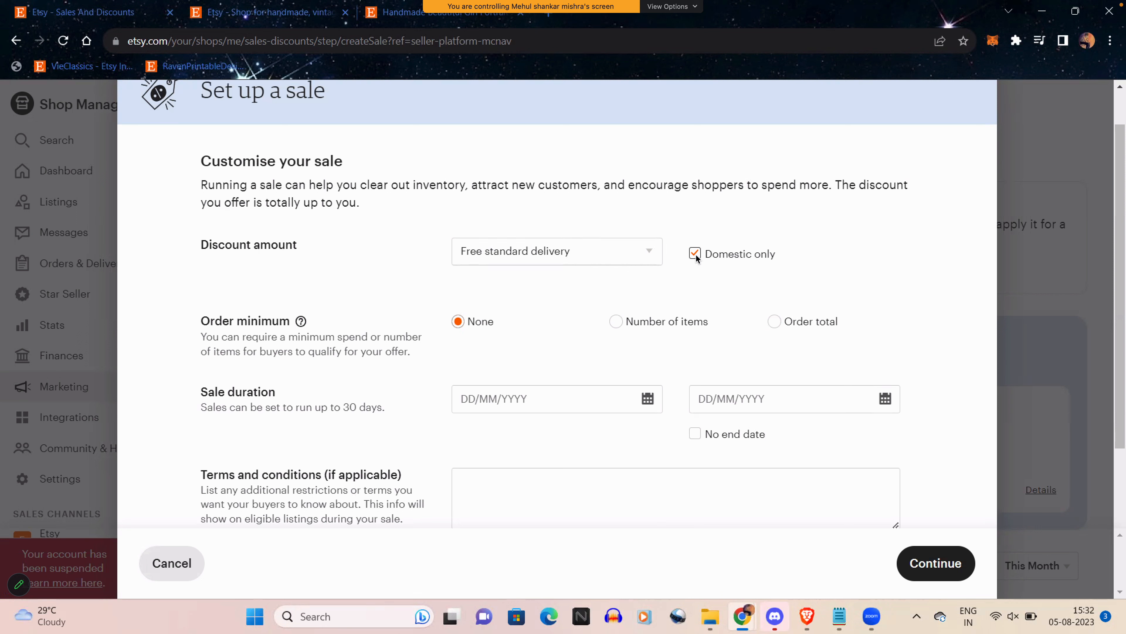
{"action": "left_click", "coordinate": [696, 255]}
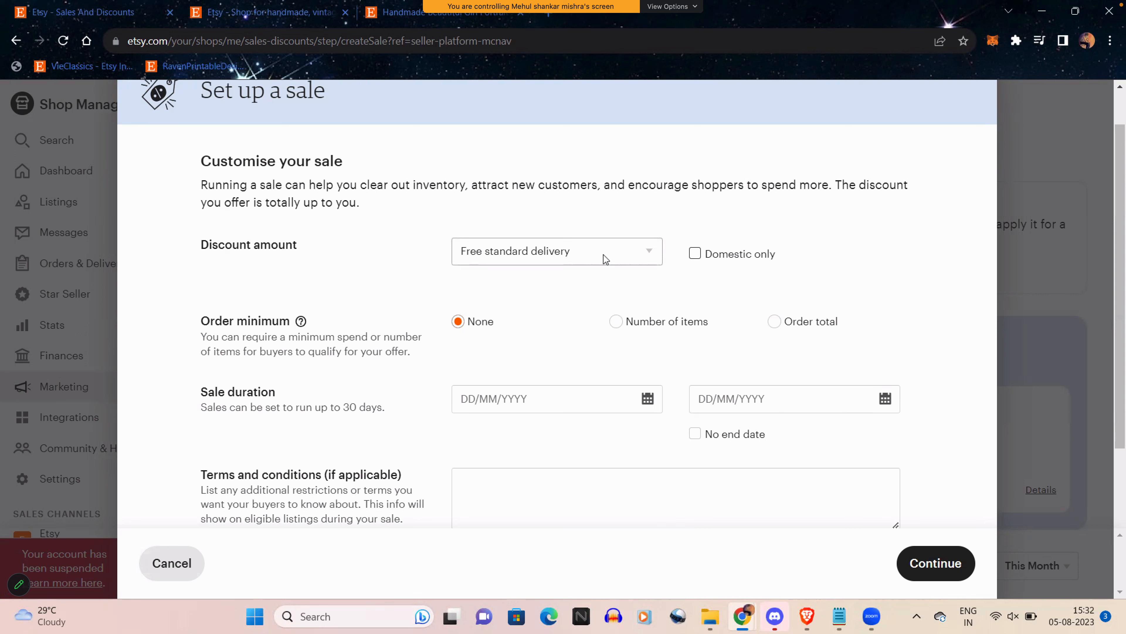
{"action": "left_click", "coordinate": [605, 259]}
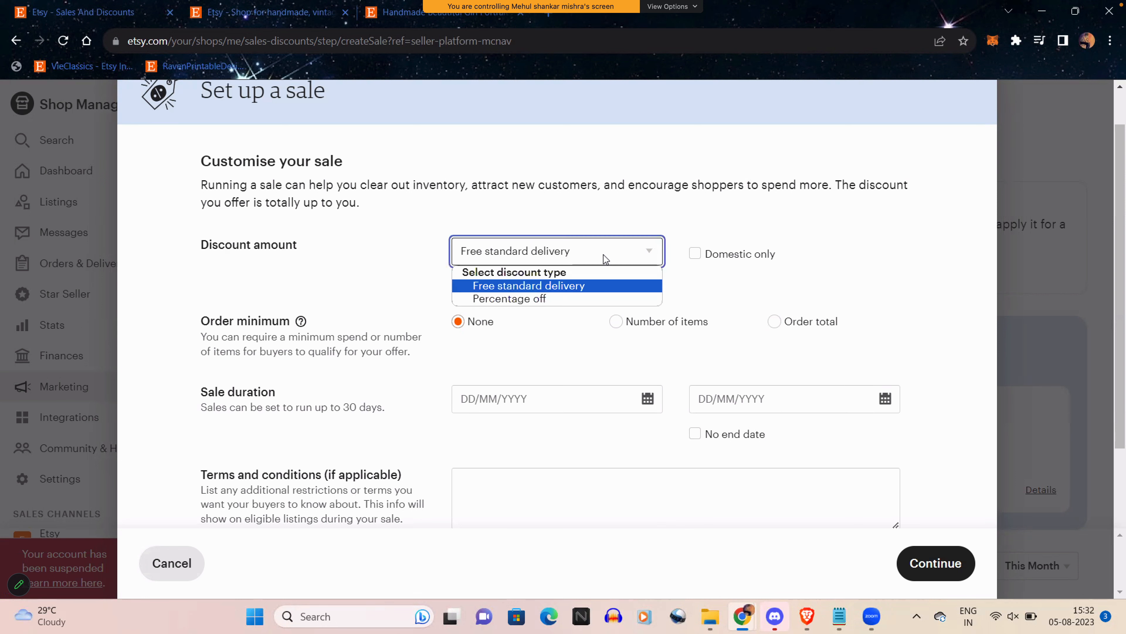
{"action": "left_click", "coordinate": [565, 296]}
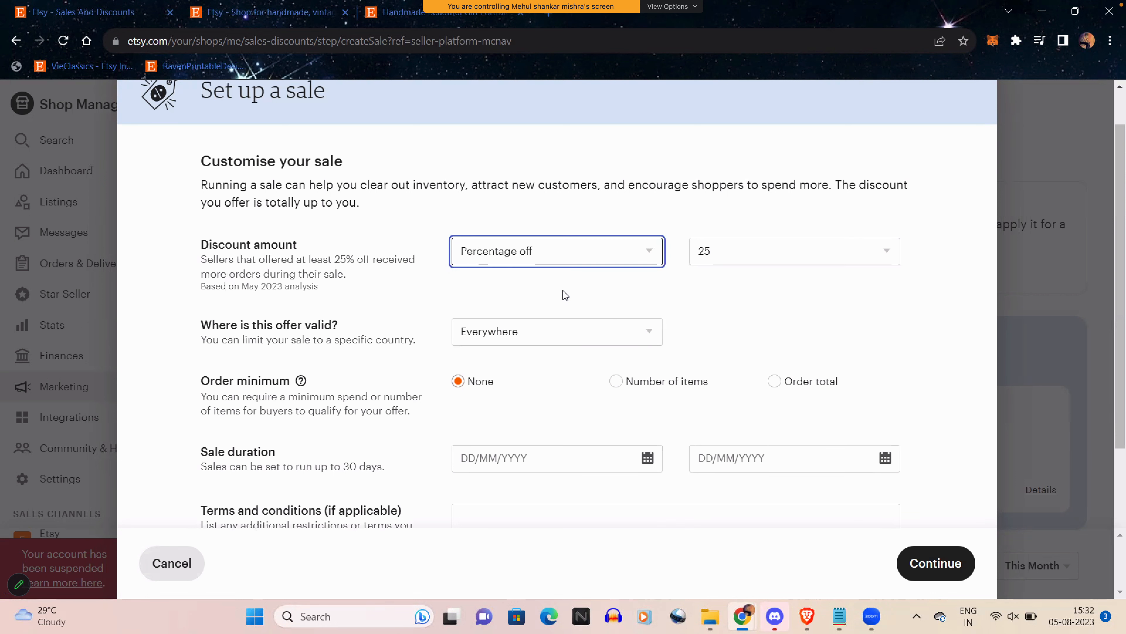
Try a custom percentage discount for the sale, entering 80 and replacing it with 90
{"action": "left_click", "coordinate": [772, 248]}
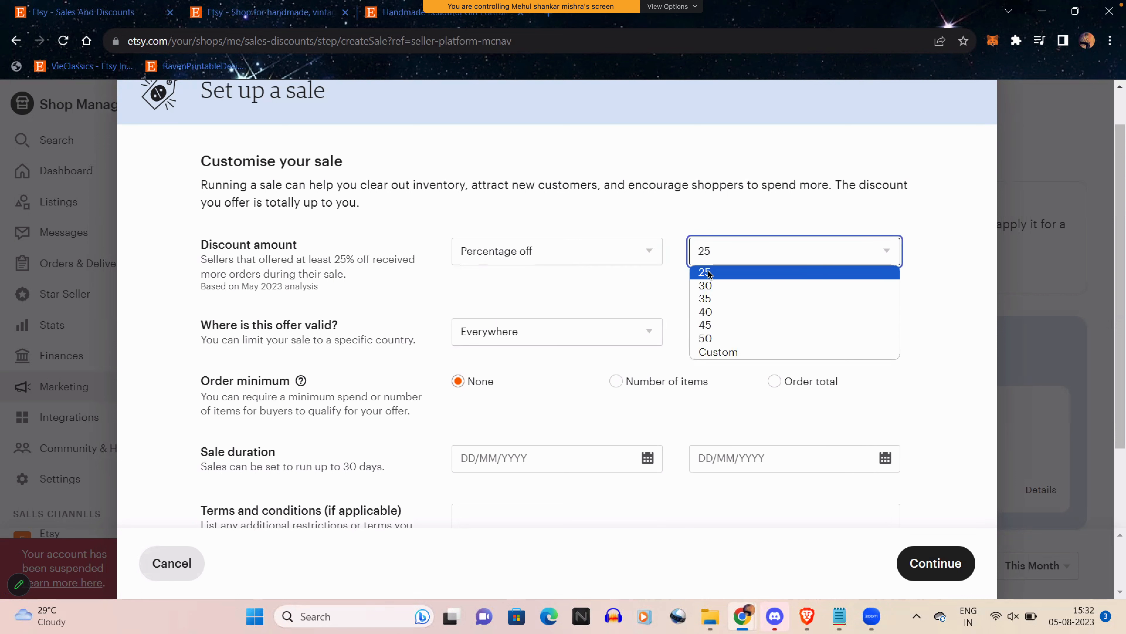
{"action": "left_click", "coordinate": [718, 351]}
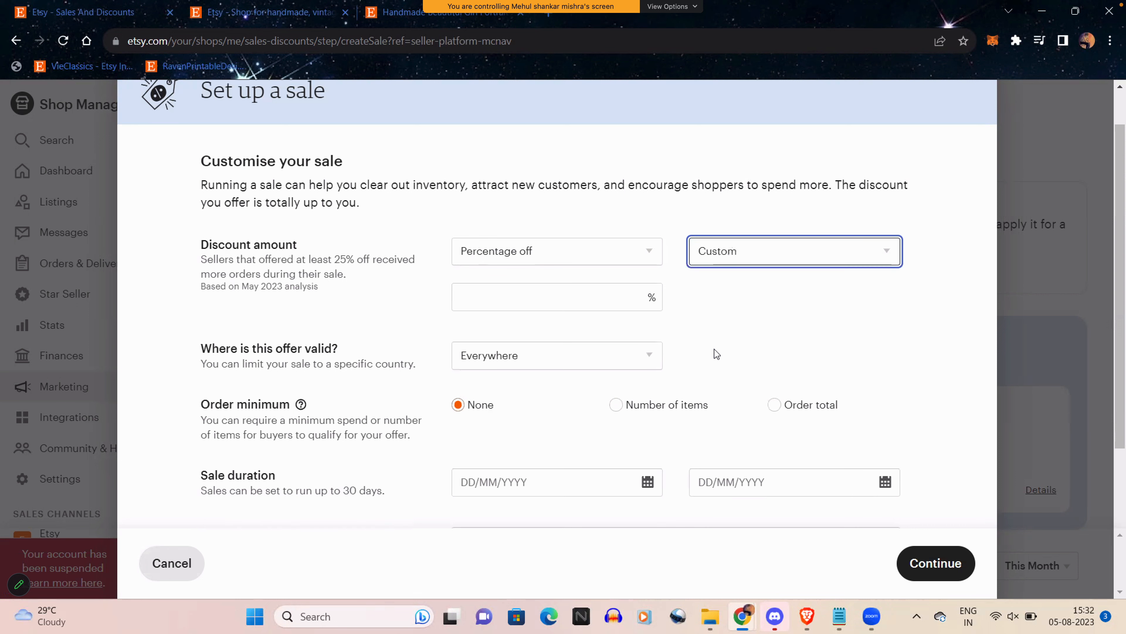
{"action": "left_click", "coordinate": [516, 297]}
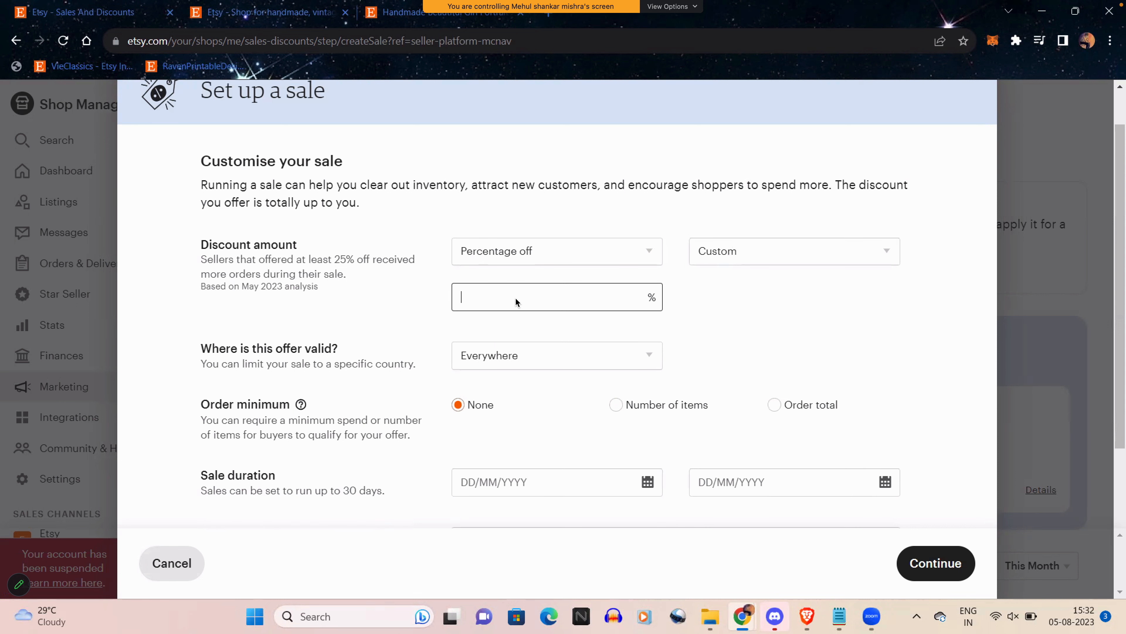
{"action": "type", "text": "80"}
{"action": "key", "text": "Tab"}
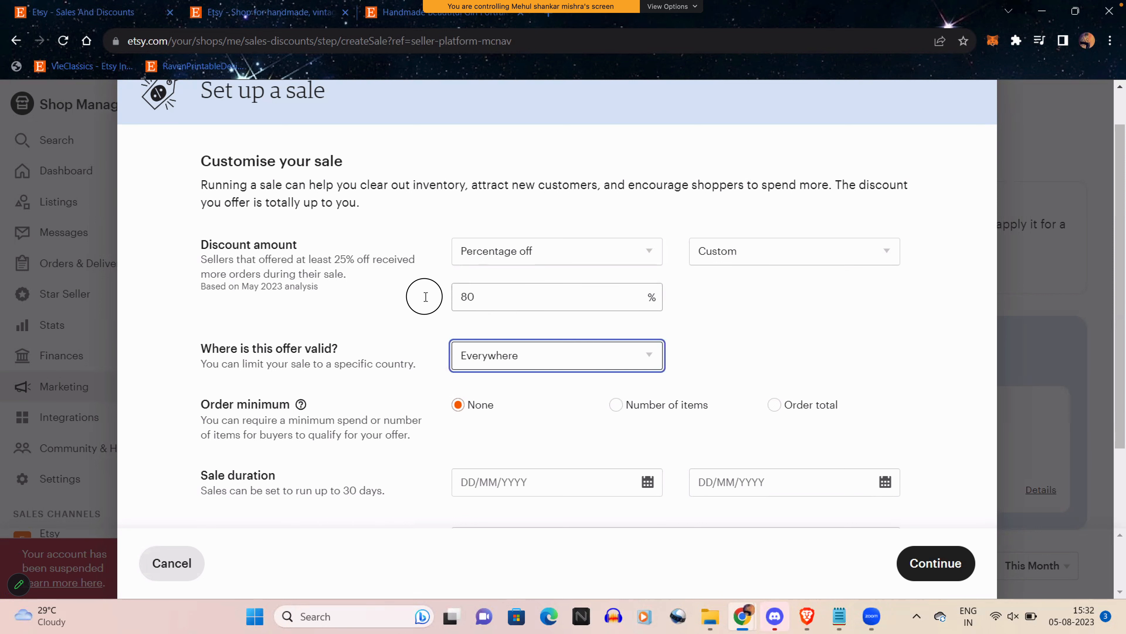
{"action": "key", "text": "shift+Tab"}
{"action": "type", "text": "90"}
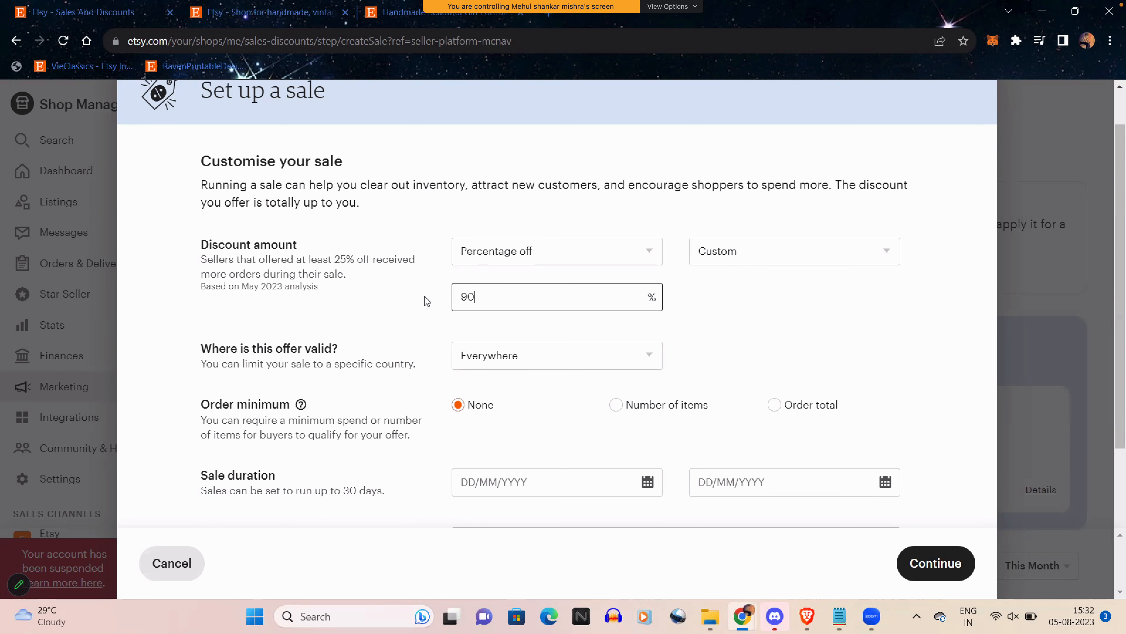
{"action": "key", "text": "Tab"}
Replace the custom sale discount with the preset 25 percent option
{"action": "left_click", "coordinate": [492, 297]}
{"action": "left_click", "coordinate": [766, 252]}
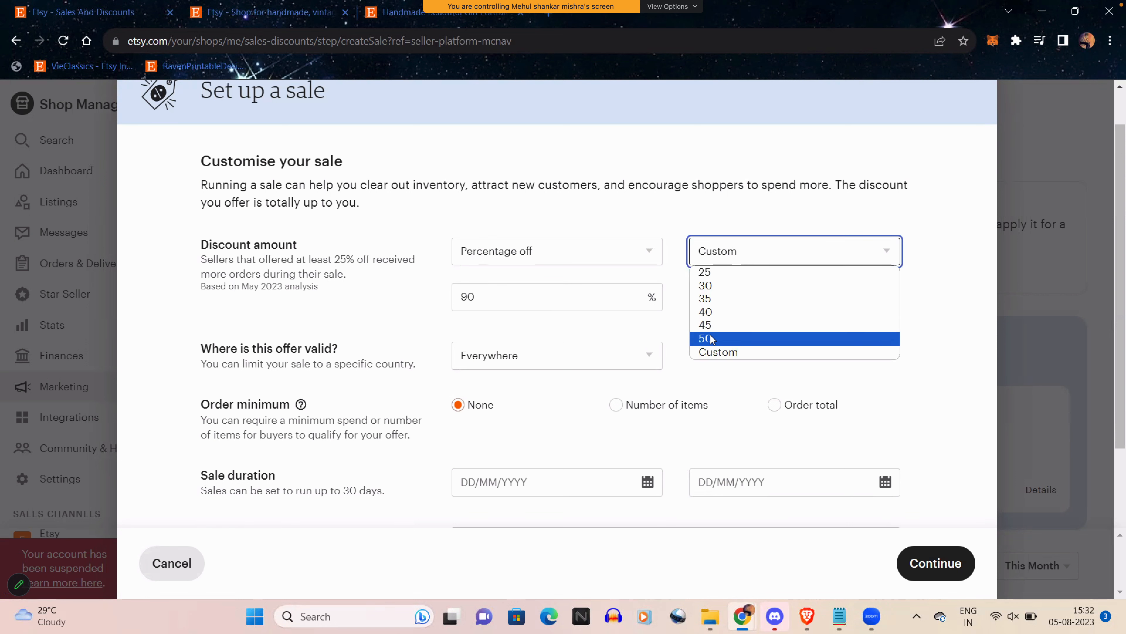
{"action": "left_click", "coordinate": [546, 289]}
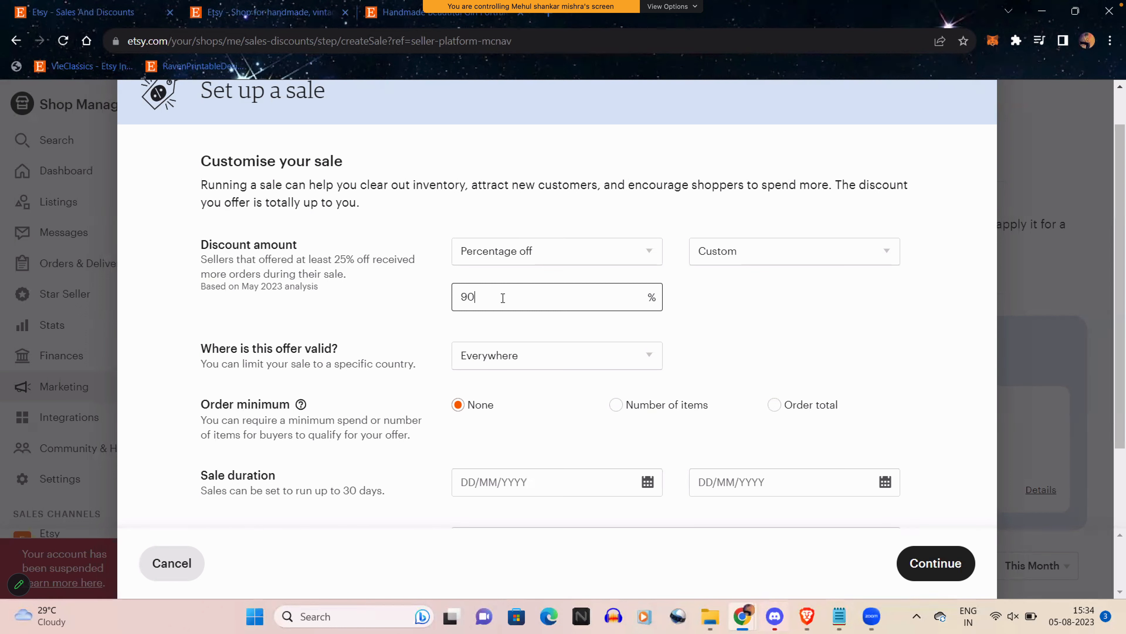
{"action": "key", "text": "ctrl+a"}
{"action": "left_click", "coordinate": [779, 257]}
{"action": "left_click", "coordinate": [714, 275]}
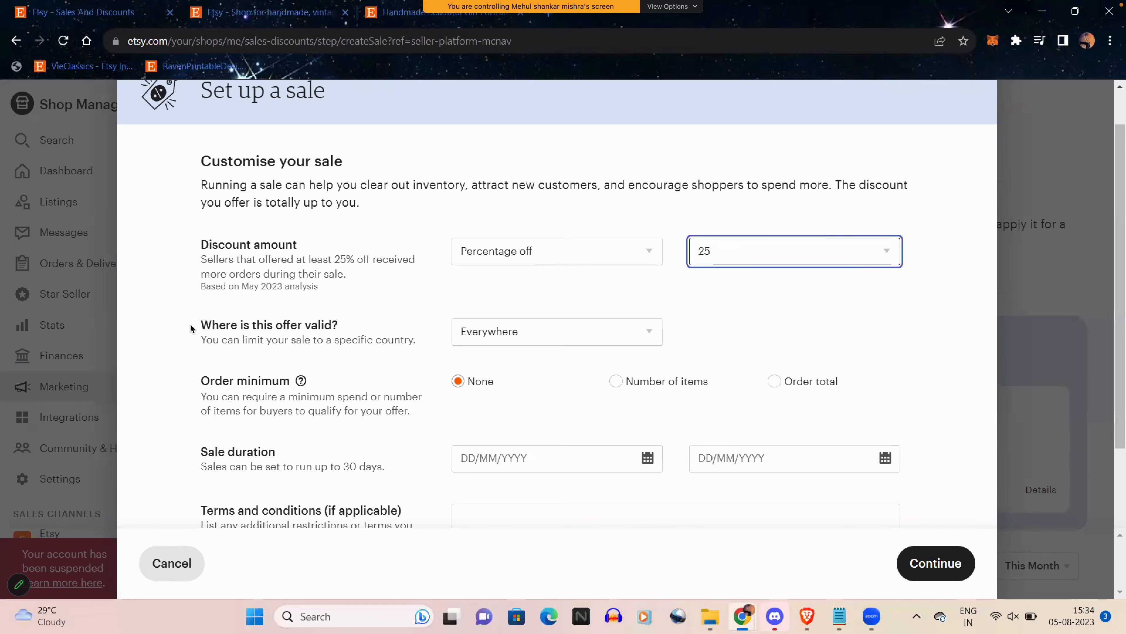
Examine the country choices for where the sale is valid and view the remaining sale settings
{"action": "left_click", "coordinate": [512, 333]}
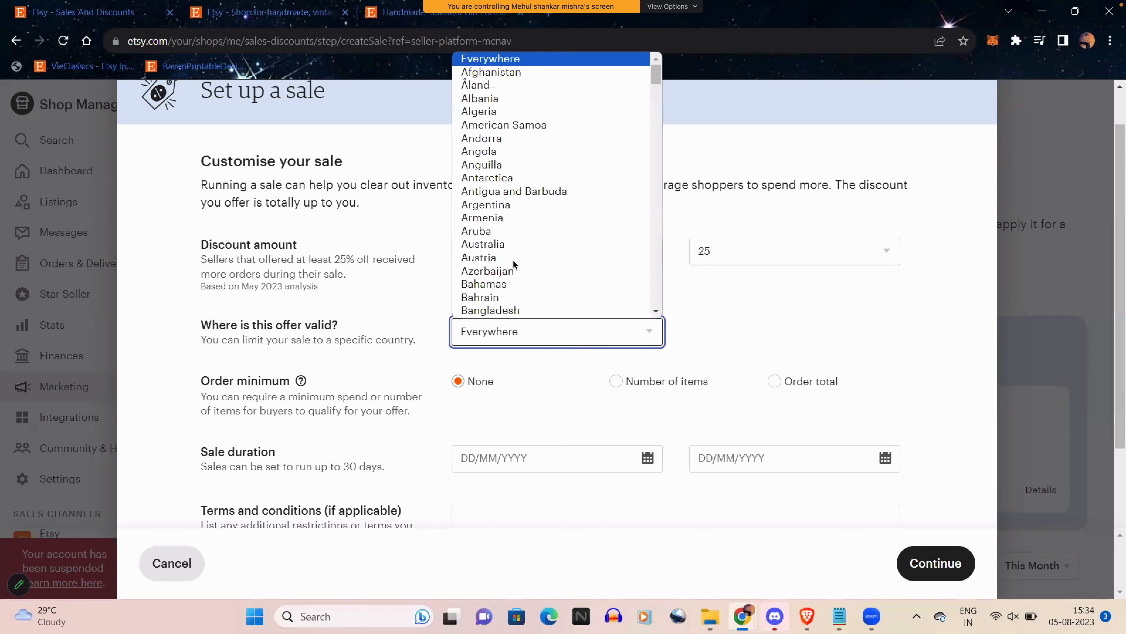
{"action": "left_click", "coordinate": [502, 334]}
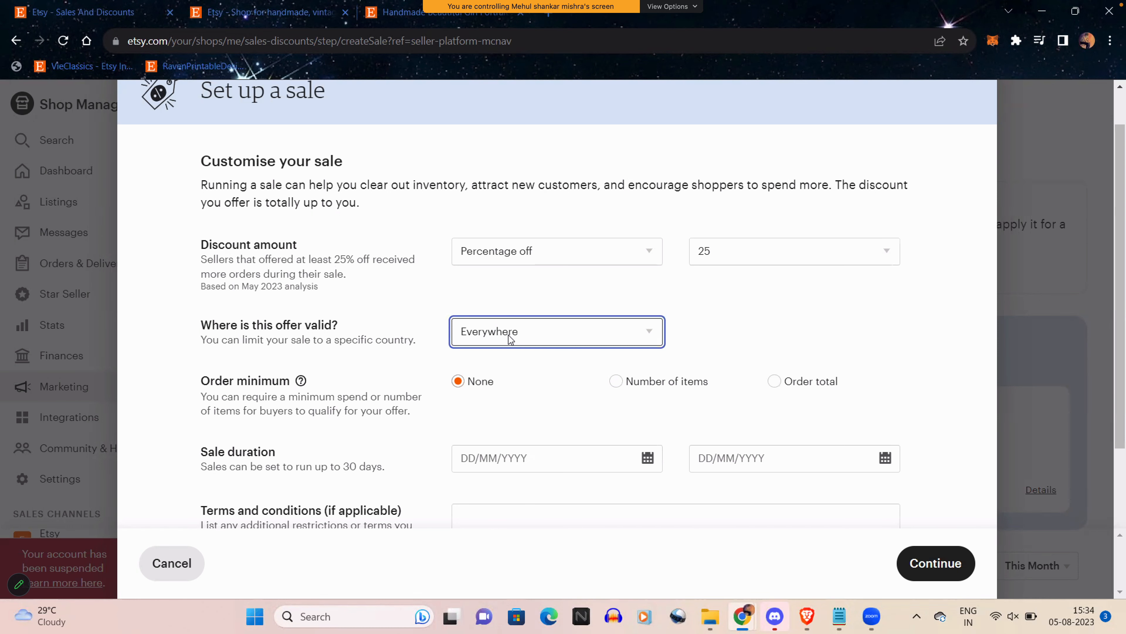
{"action": "scroll", "coordinate": [508, 336], "scroll_direction": "down", "scroll_amount": 1}
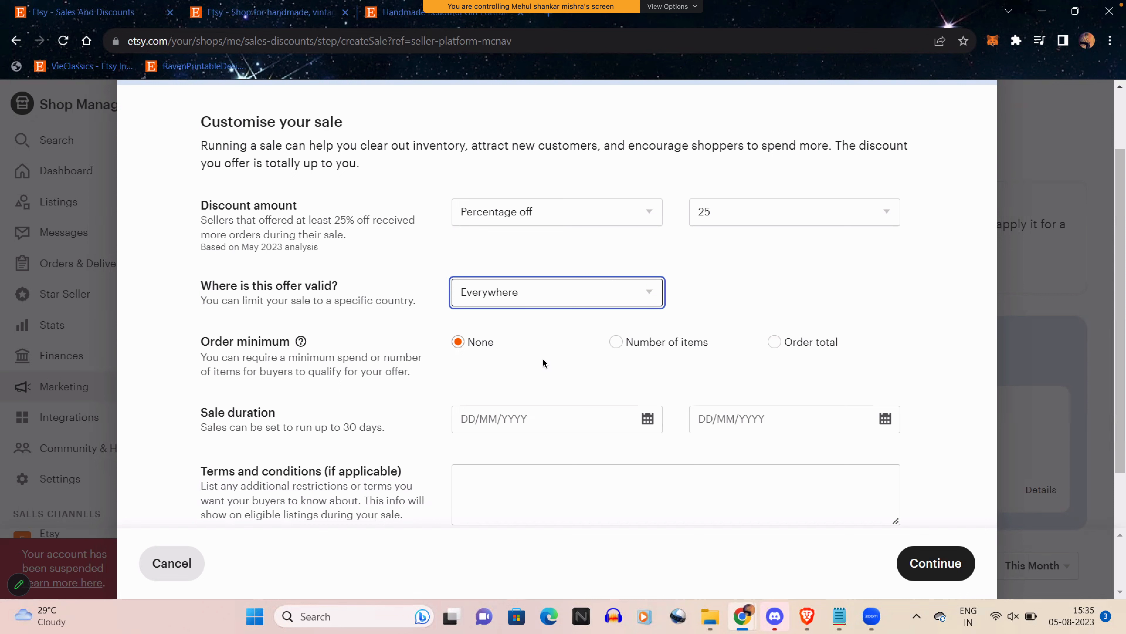
Try a minimum of 2 items as the sale's order minimum, and clear that value
{"action": "left_click", "coordinate": [616, 342]}
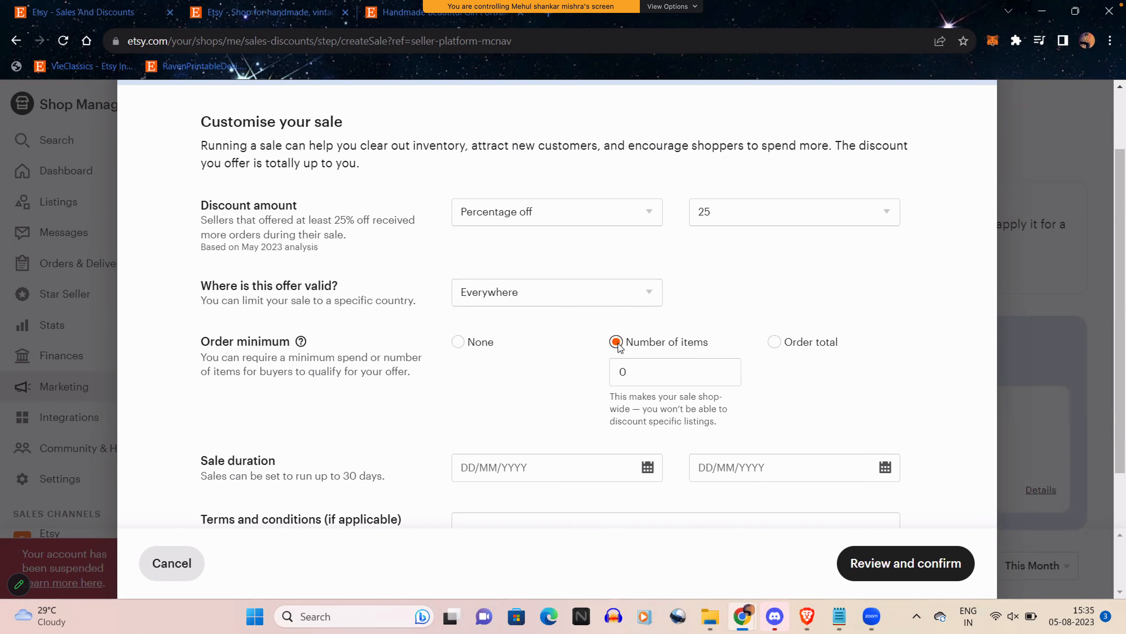
{"action": "left_click", "coordinate": [584, 373]}
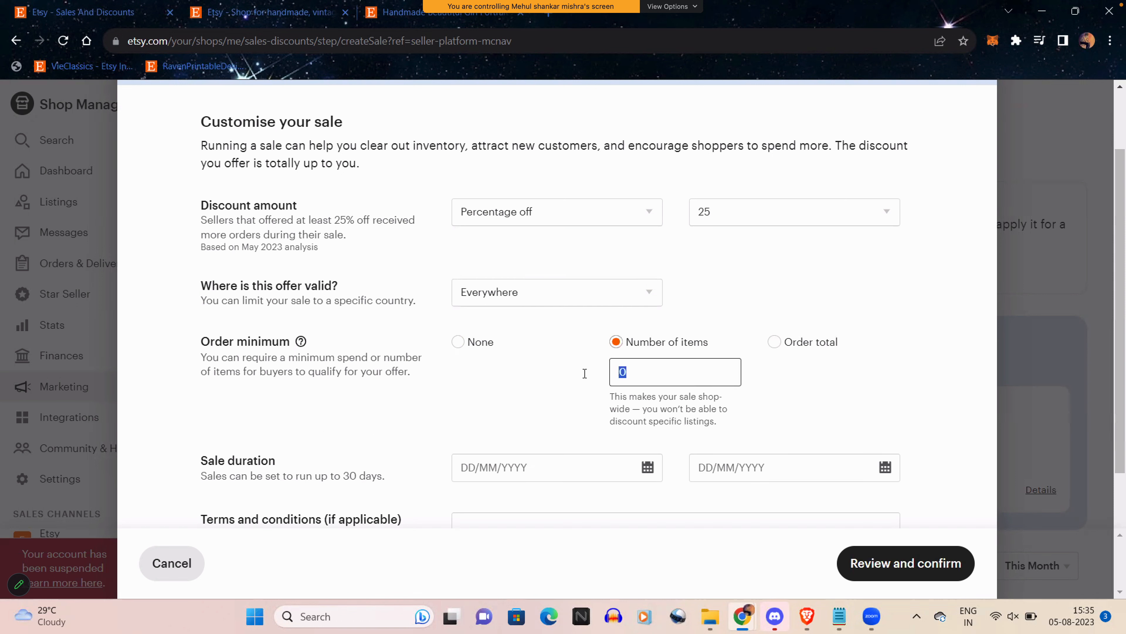
{"action": "type", "text": "2"}
{"action": "key", "text": "BackSpace"}
Try an order total minimum of ₹1000 for the sale, and return the order minimum to None
{"action": "left_click", "coordinate": [774, 342]}
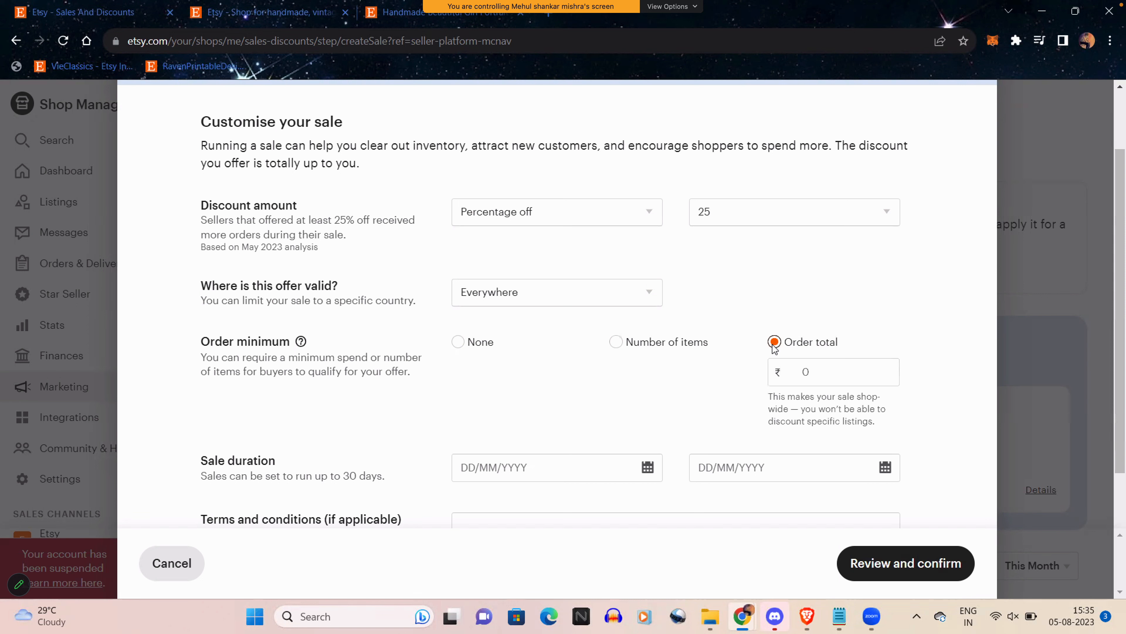
{"action": "left_click", "coordinate": [813, 373]}
{"action": "type", "text": "100"}
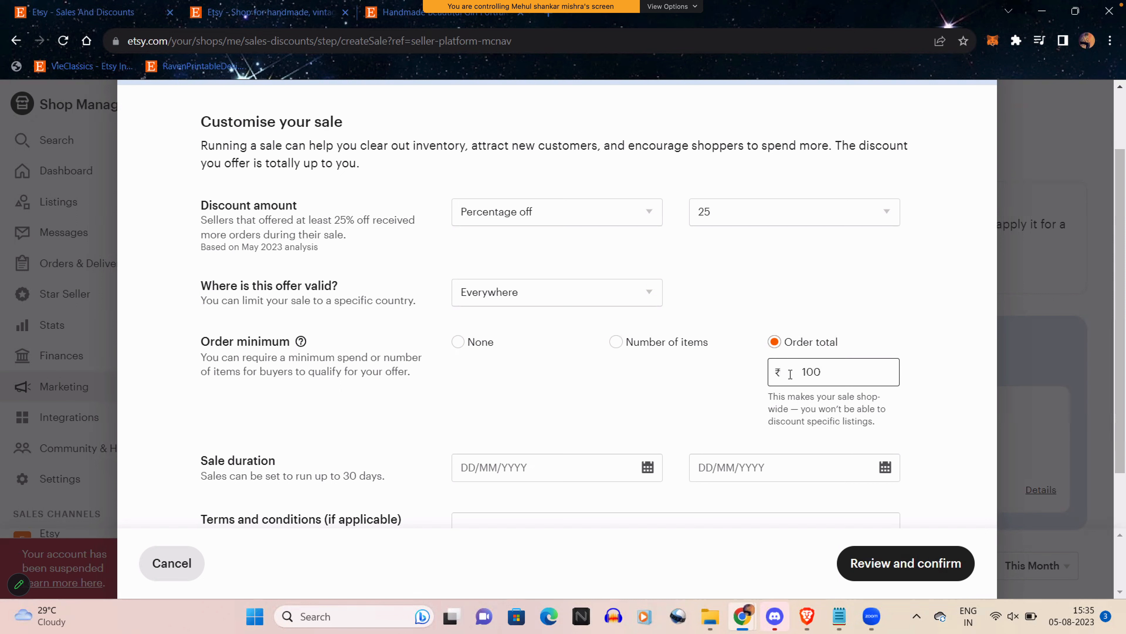
{"action": "type", "text": "0"}
{"action": "left_click", "coordinate": [475, 346]}
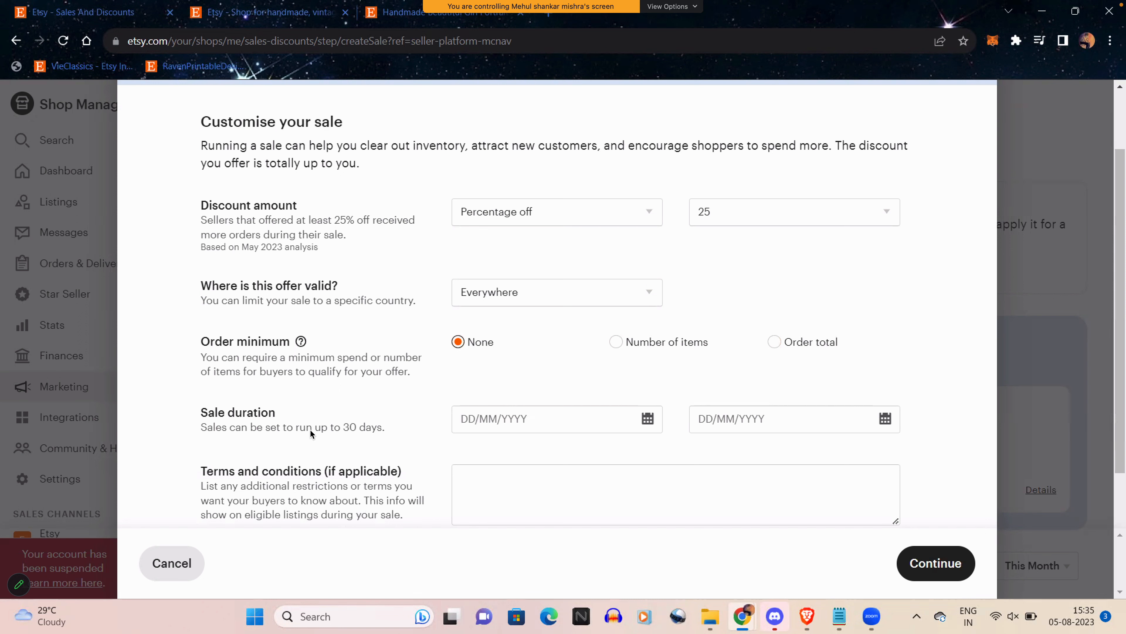
Set the sale duration to run from 05/08/2023 to 31/08/2023
{"action": "left_click", "coordinate": [648, 419]}
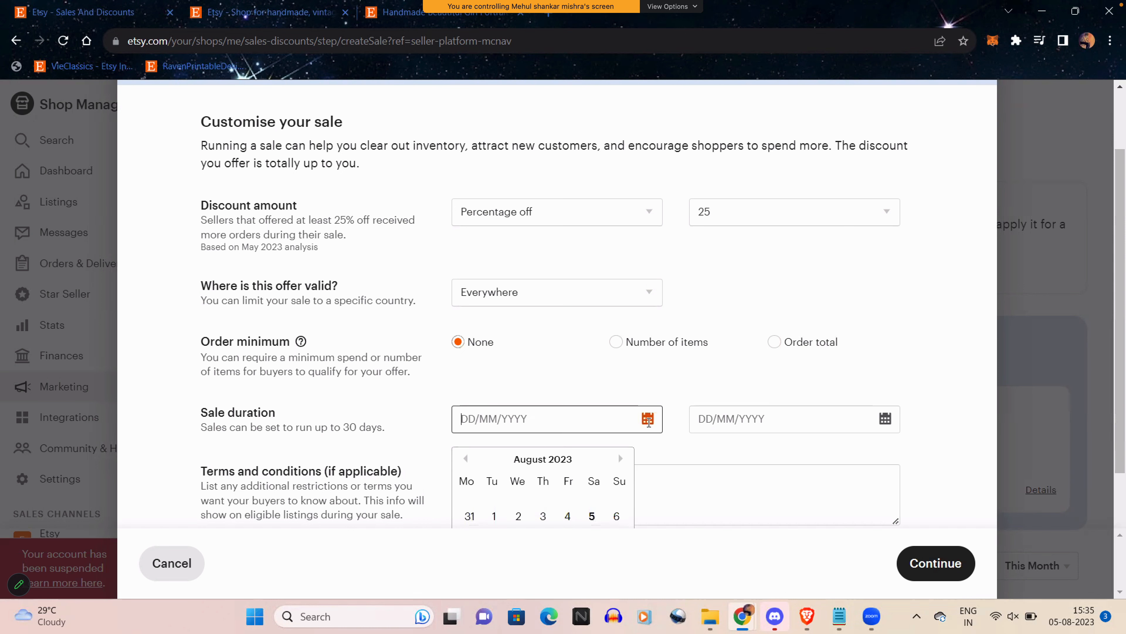
{"action": "scroll", "coordinate": [648, 421], "scroll_direction": "down", "scroll_amount": 3}
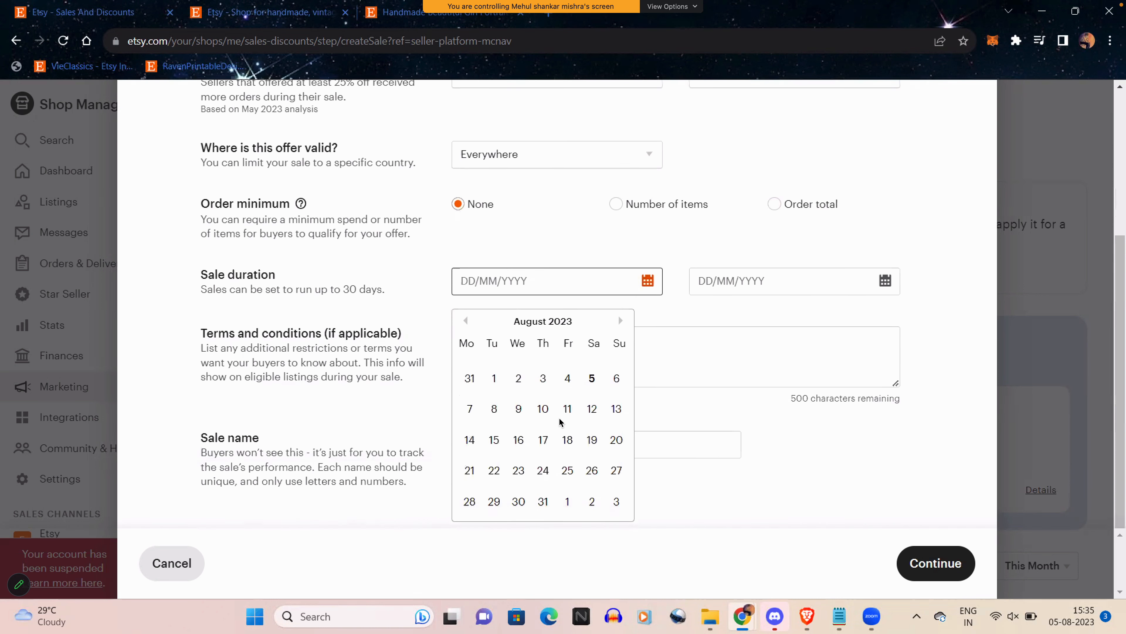
{"action": "left_click", "coordinate": [592, 375]}
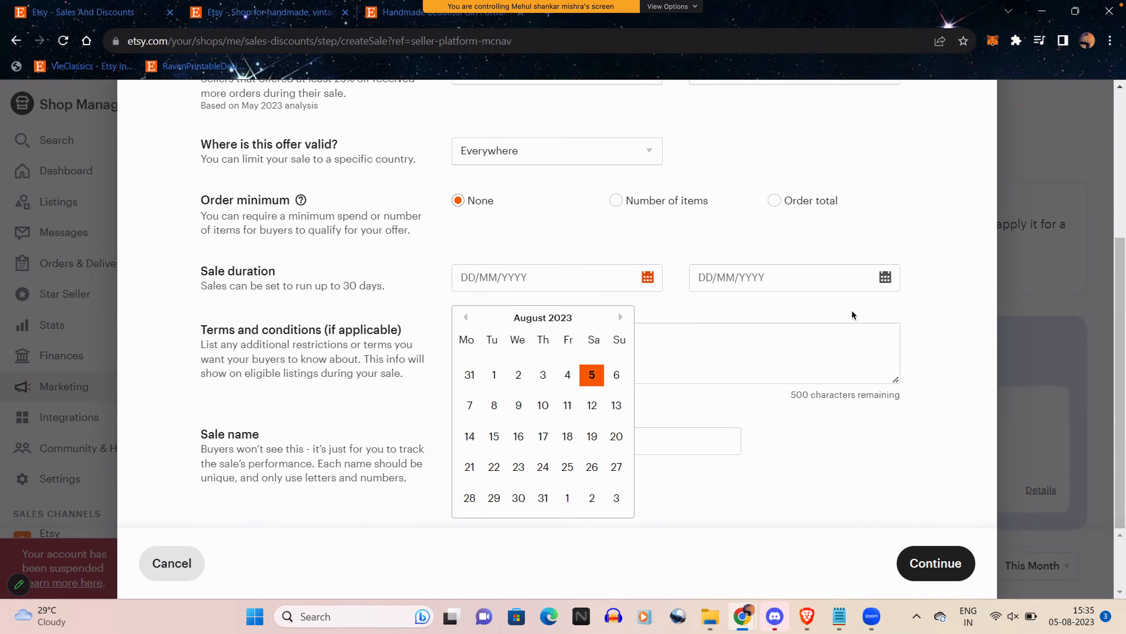
{"action": "left_click", "coordinate": [885, 278]}
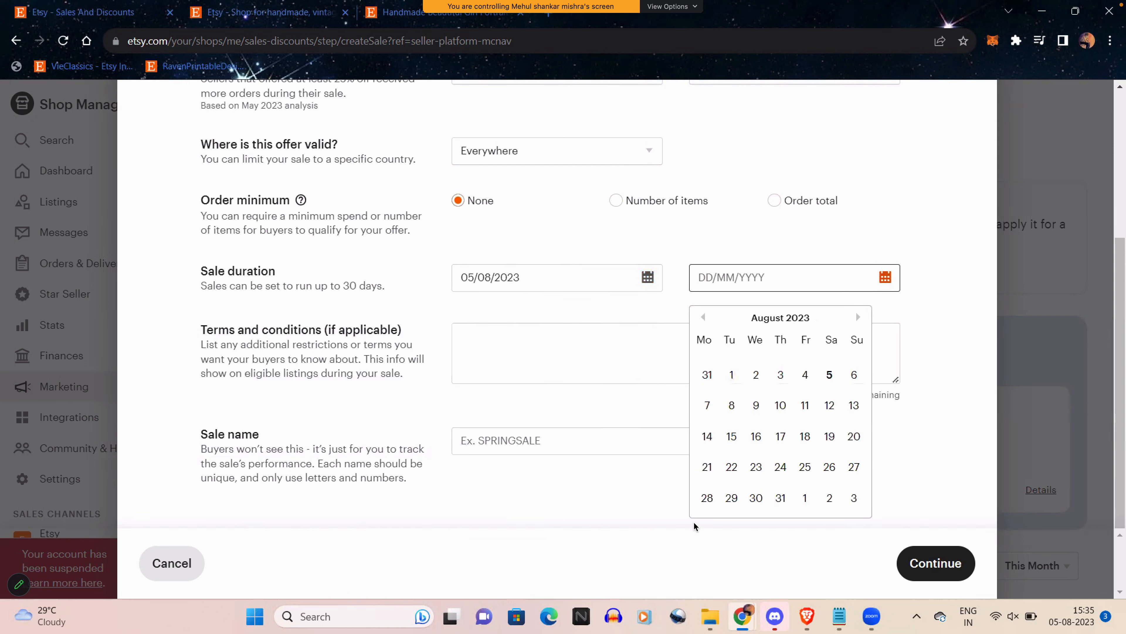
{"action": "left_click", "coordinate": [781, 497]}
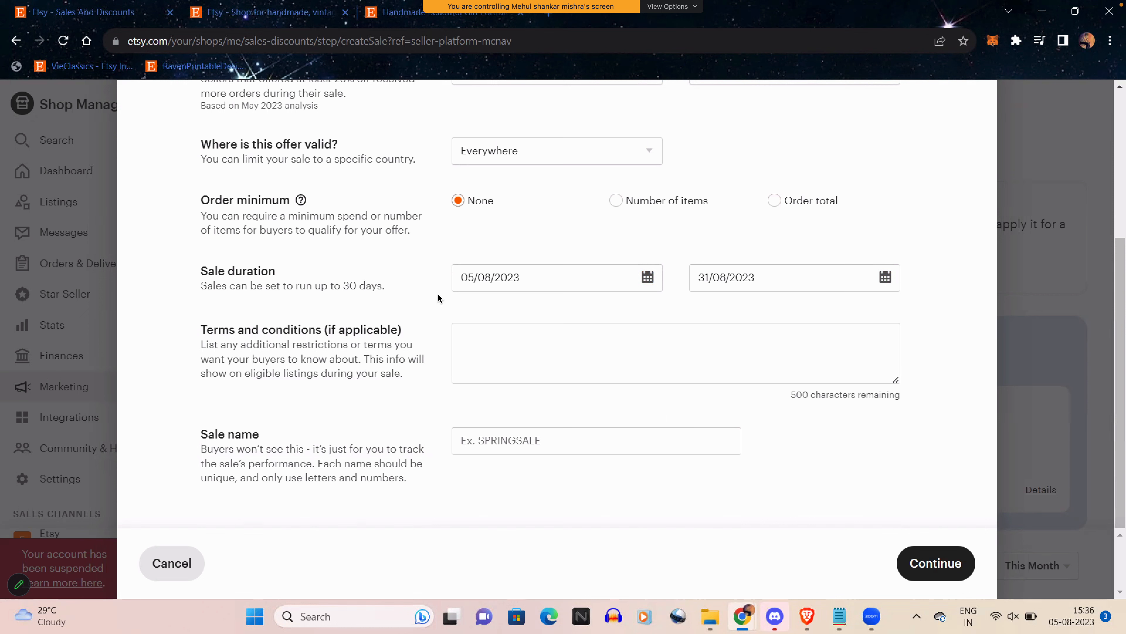
Leave the terms and conditions empty and enter AUGSAE as the sale name
{"action": "left_click", "coordinate": [482, 346]}
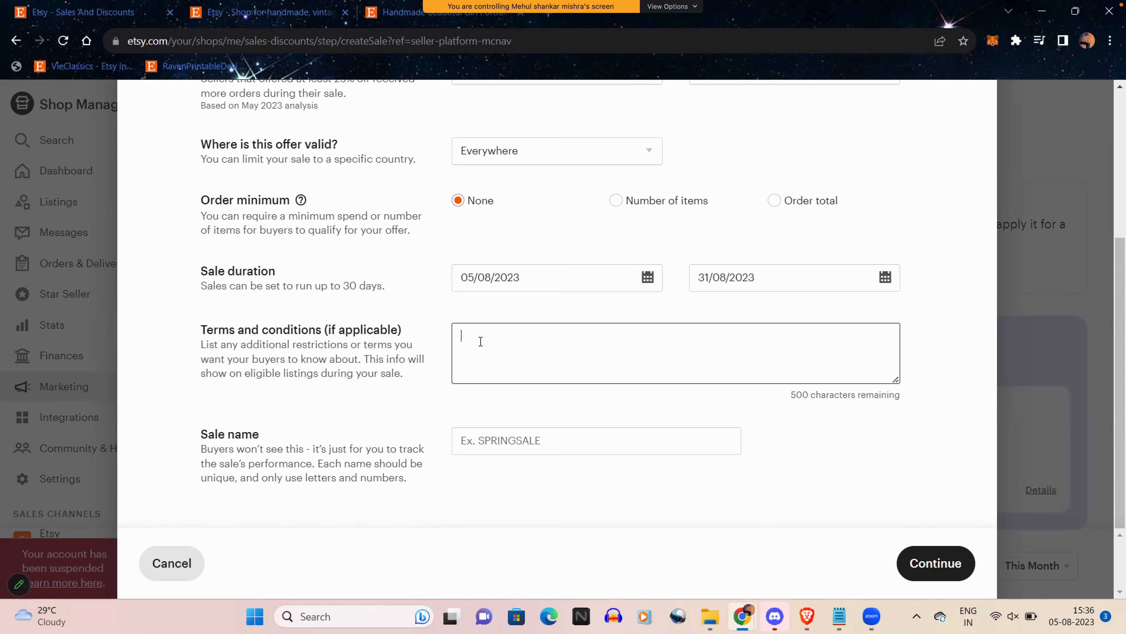
{"action": "left_click", "coordinate": [474, 440]}
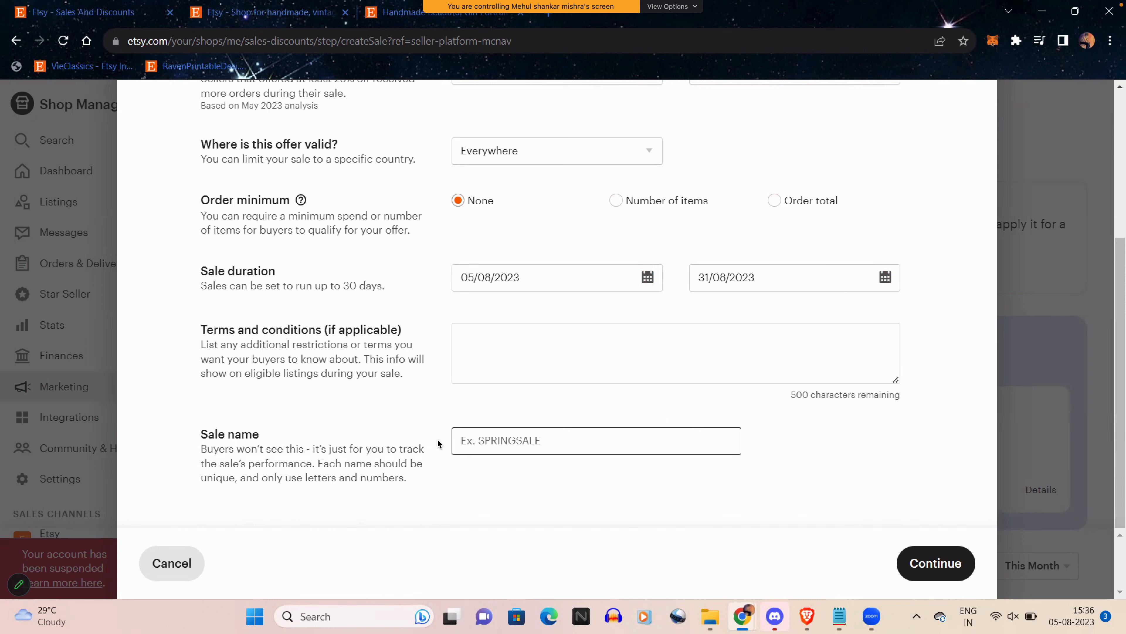
{"action": "scroll", "coordinate": [438, 440], "scroll_direction": "up", "scroll_amount": 1}
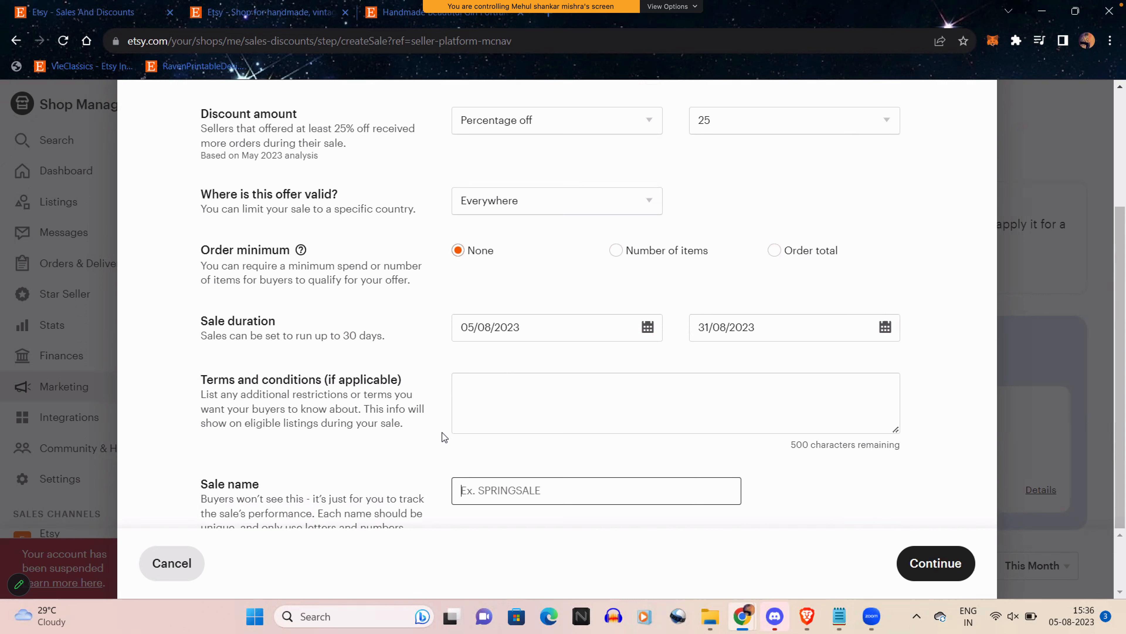
{"action": "scroll", "coordinate": [441, 432], "scroll_direction": "up", "scroll_amount": 4}
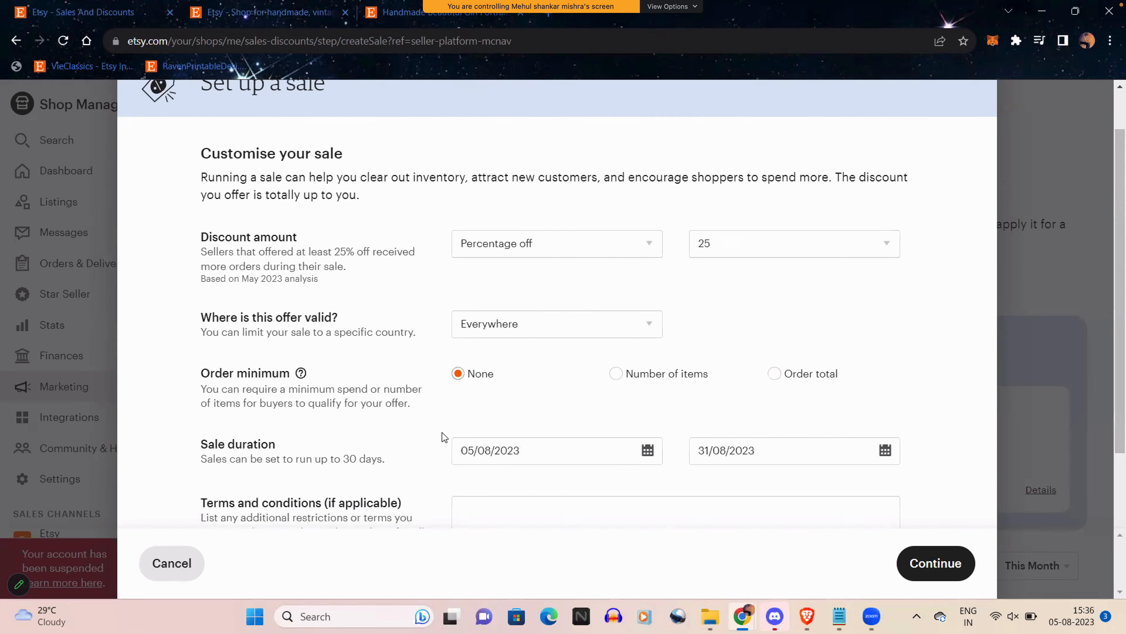
{"action": "scroll", "coordinate": [442, 432], "scroll_direction": "down", "scroll_amount": 6}
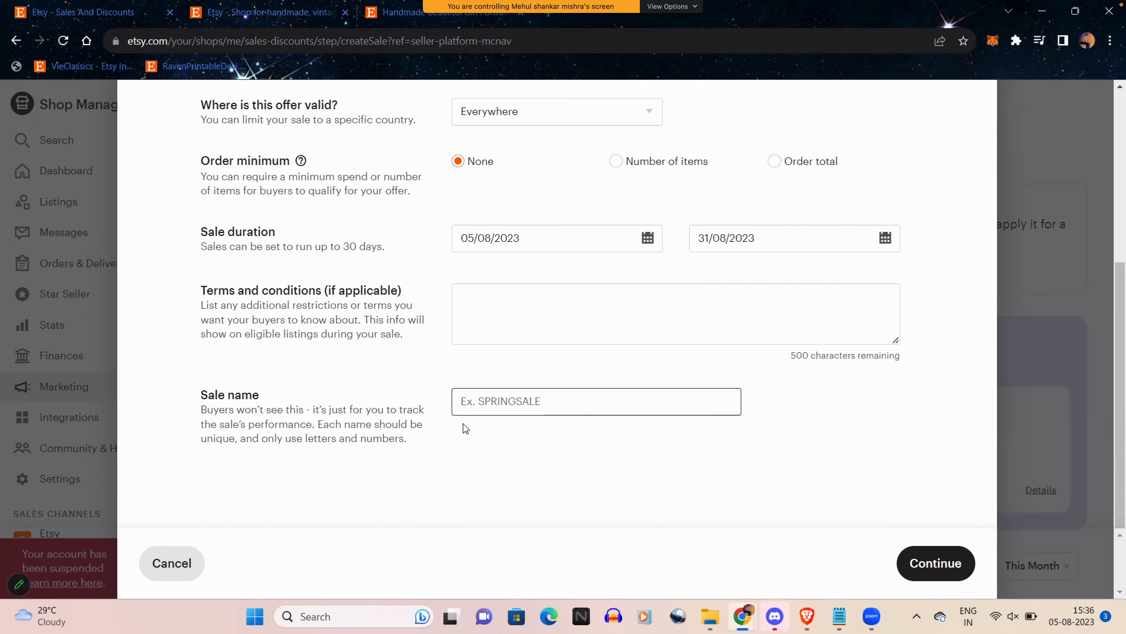
{"action": "type", "text": "AUGSAE"}
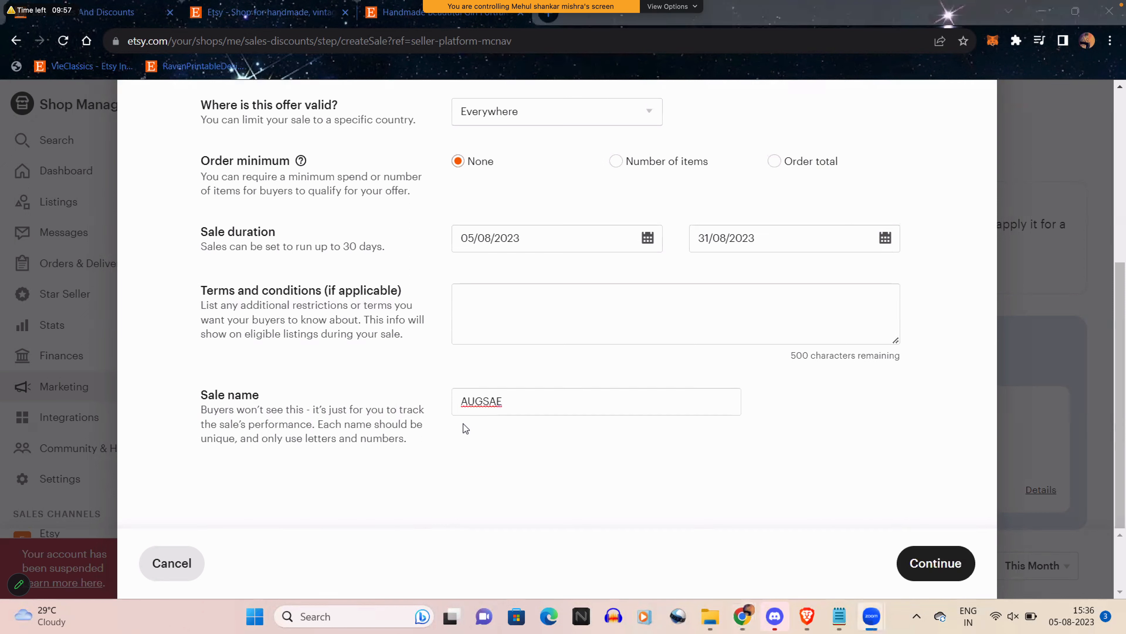
Replace the sale name with NEWYEAREVE and change its ending to make it NEWYEAR2024
{"action": "key", "text": "super+a"}
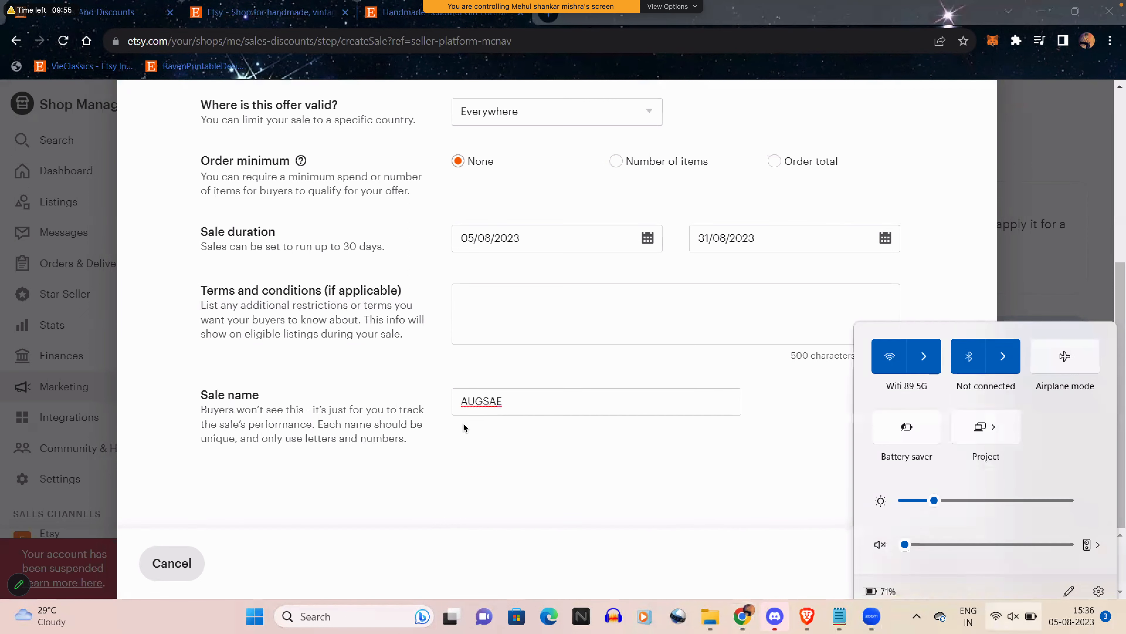
{"action": "left_click", "coordinate": [512, 403]}
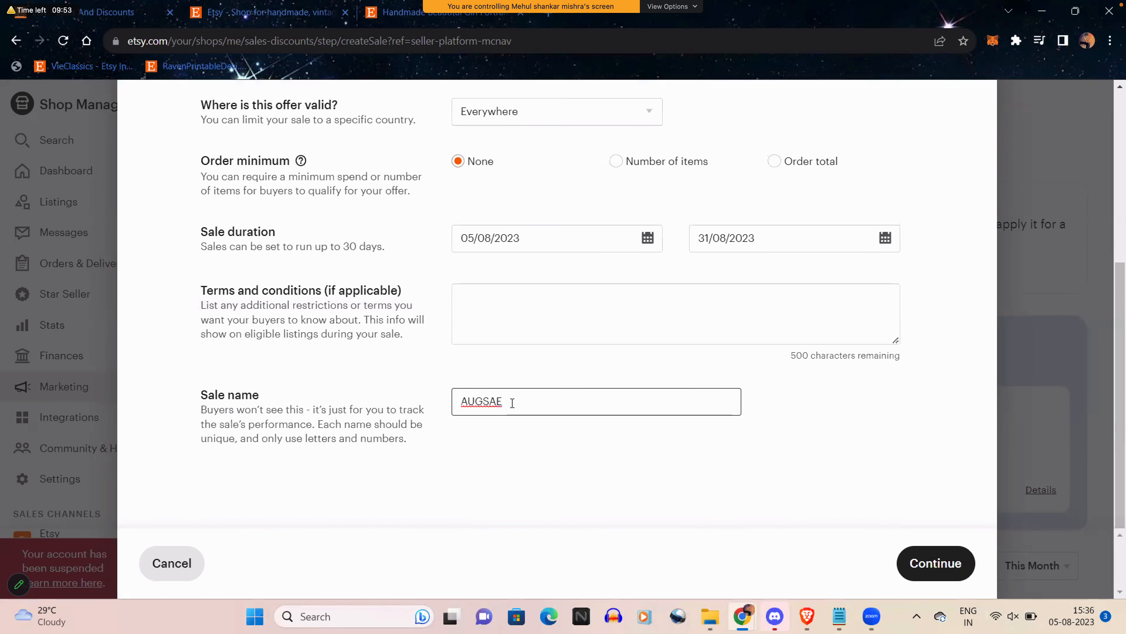
{"action": "left_click_drag", "start_coordinate": [512, 402], "coordinate": [431, 401]}
{"action": "type", "text": "NEWYEAREVE"}
{"action": "key", "text": "BackSpace"}
{"action": "key", "text": "BackSpace"}
{"action": "key", "text": "BackSpace"}
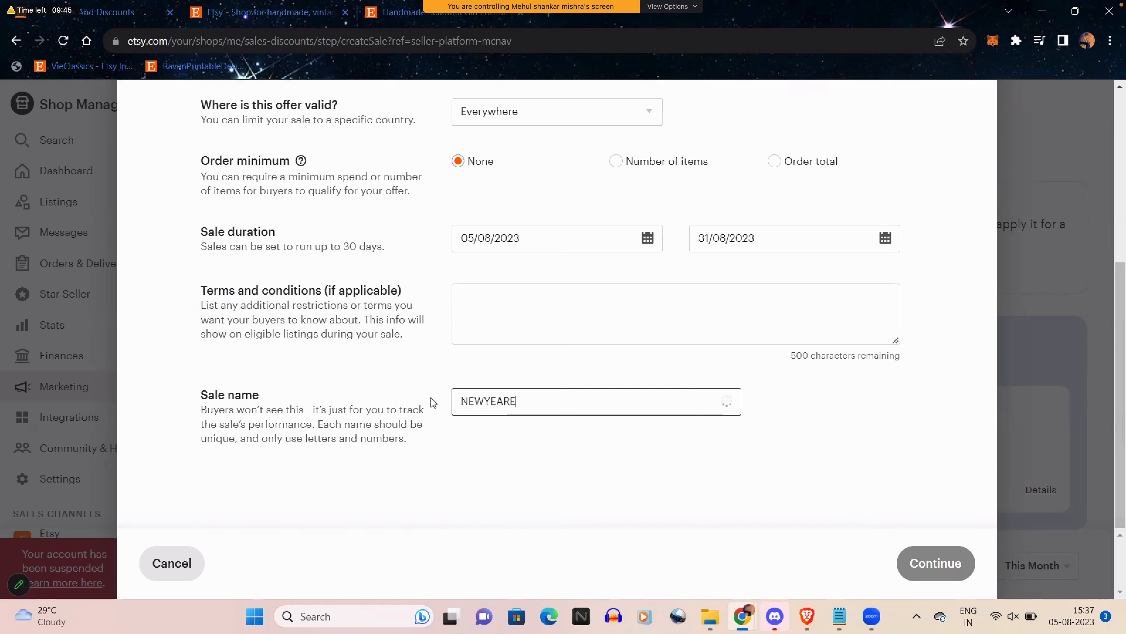
{"action": "type", "text": "2024"}
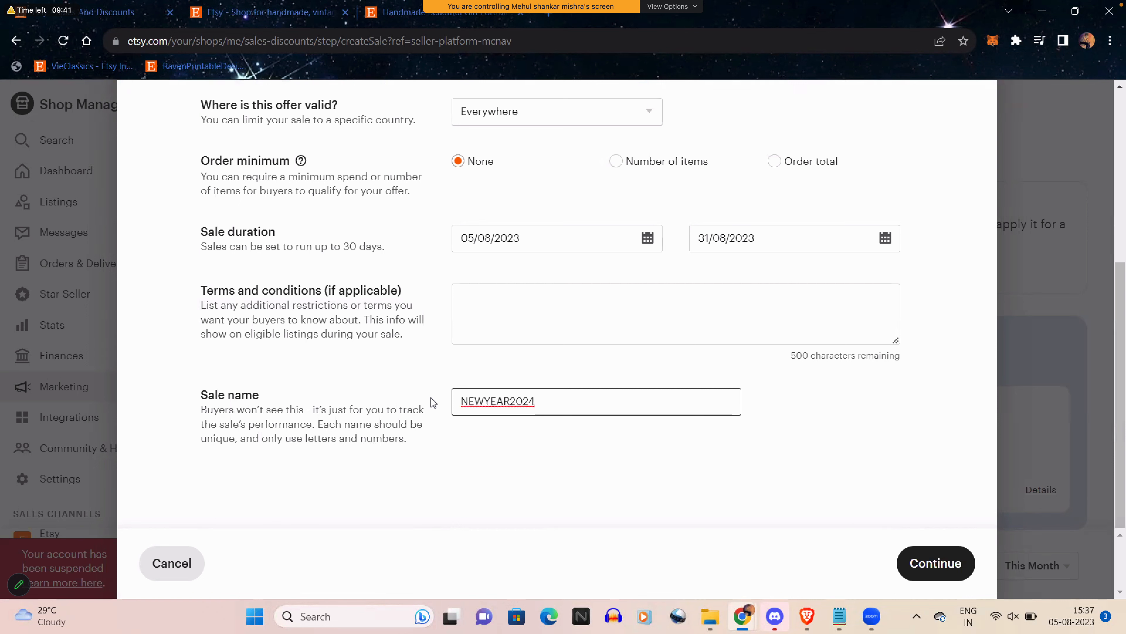
Replace the sale name with SALEAUG and continue to choosing the included listings
{"action": "key", "text": "BackSpace"}
{"action": "key", "text": "BackSpace"}
{"action": "key", "text": "BackSpace"}
{"action": "key", "text": "BackSpace"}
{"action": "key", "text": "BackSpace"}
{"action": "key", "text": "BackSpace"}
{"action": "key", "text": "BackSpace"}
{"action": "key", "text": "BackSpace"}
{"action": "key", "text": "BackSpace"}
{"action": "key", "text": "BackSpace"}
{"action": "key", "text": "BackSpace"}
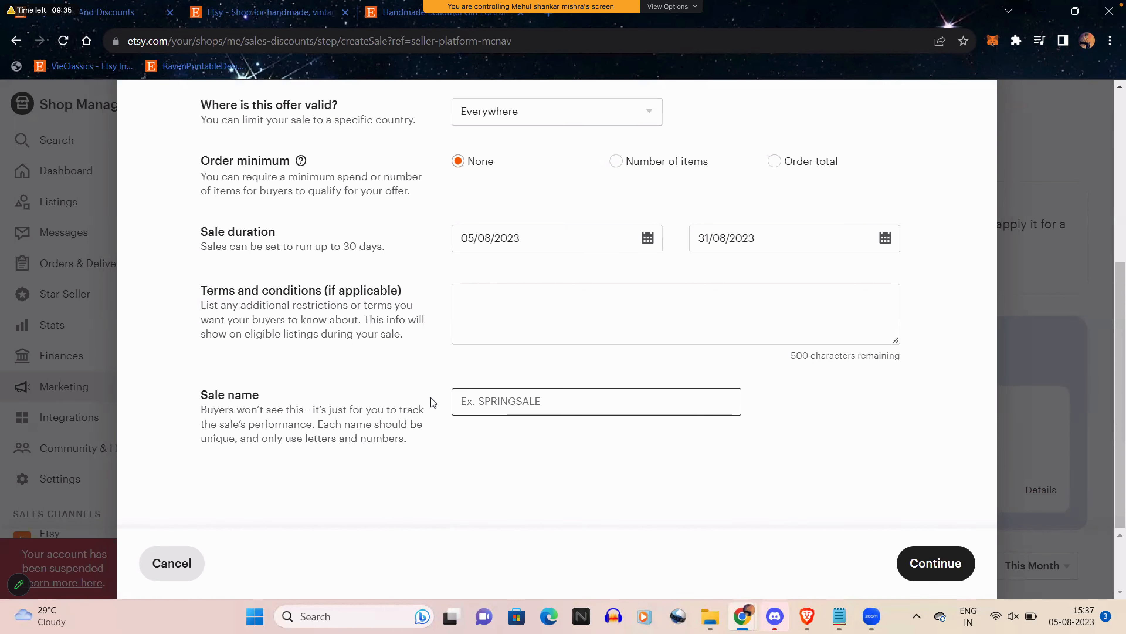
{"action": "type", "text": "SALEAUG"}
{"action": "left_click", "coordinate": [918, 563]}
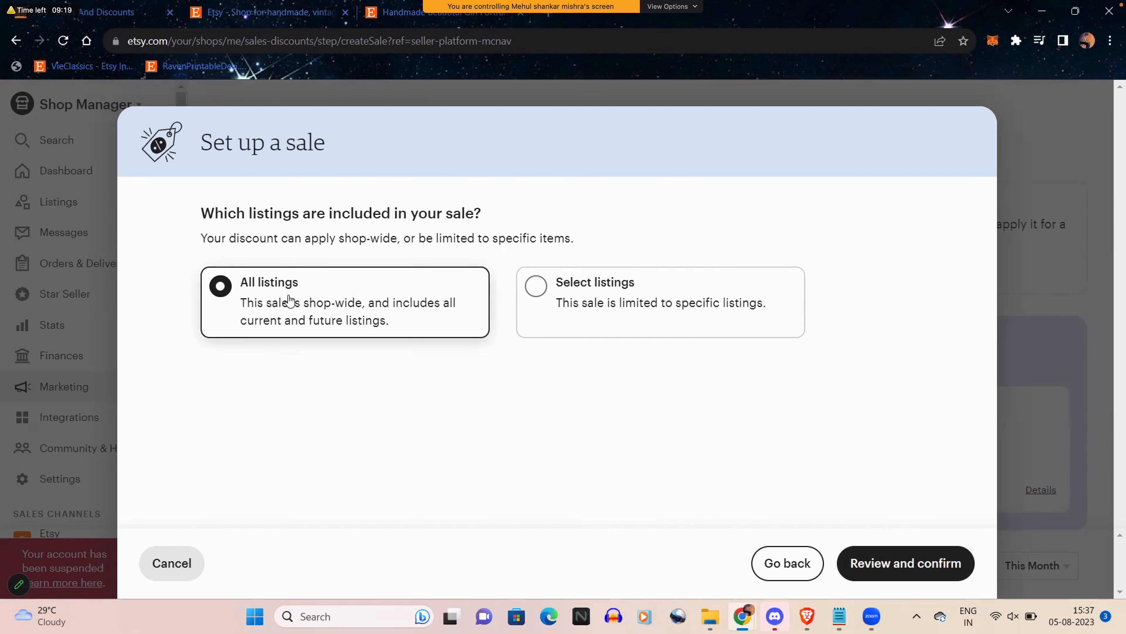
Try limiting the sale to selected listings, and return the choice to All listings
{"action": "key", "text": "Tab"}
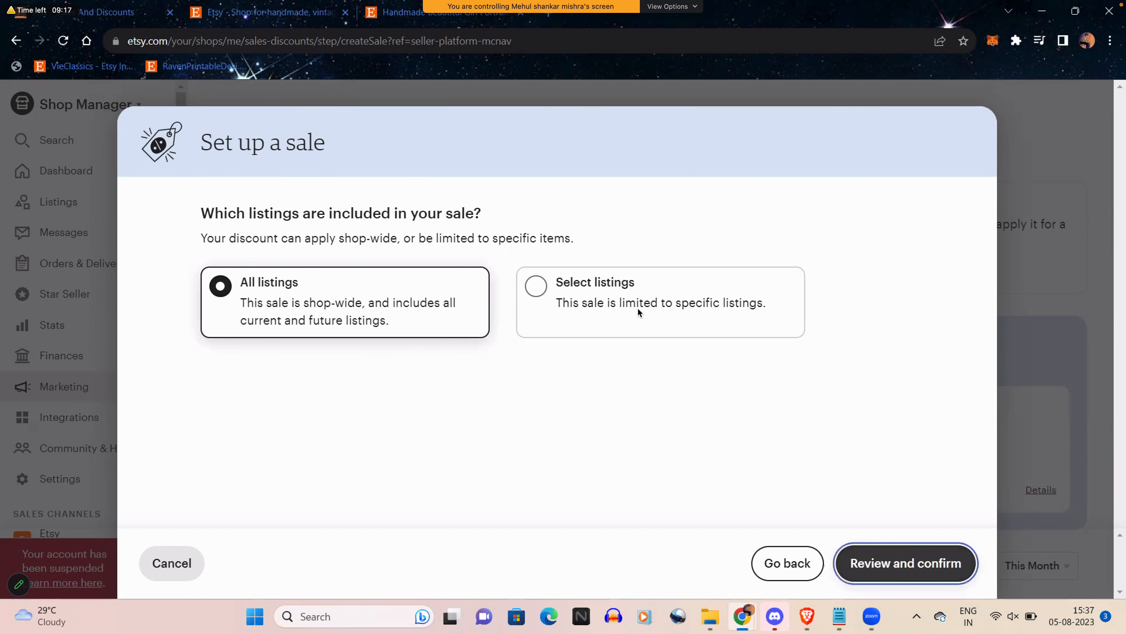
{"action": "left_click", "coordinate": [595, 293]}
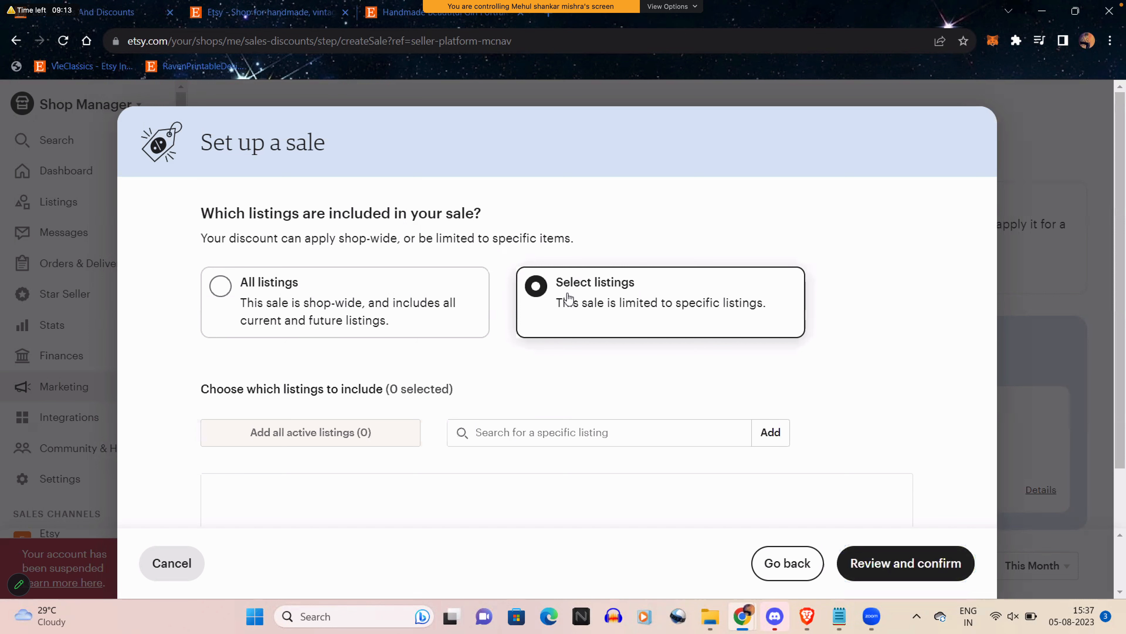
{"action": "scroll", "coordinate": [568, 299], "scroll_direction": "down", "scroll_amount": 3}
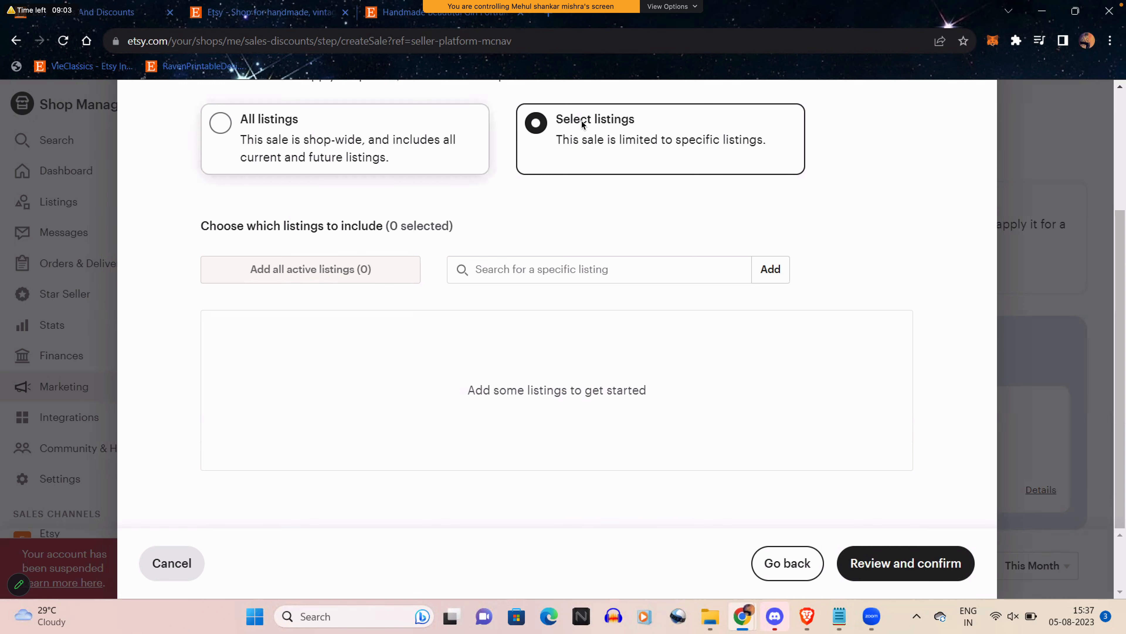
{"action": "left_click", "coordinate": [536, 271]}
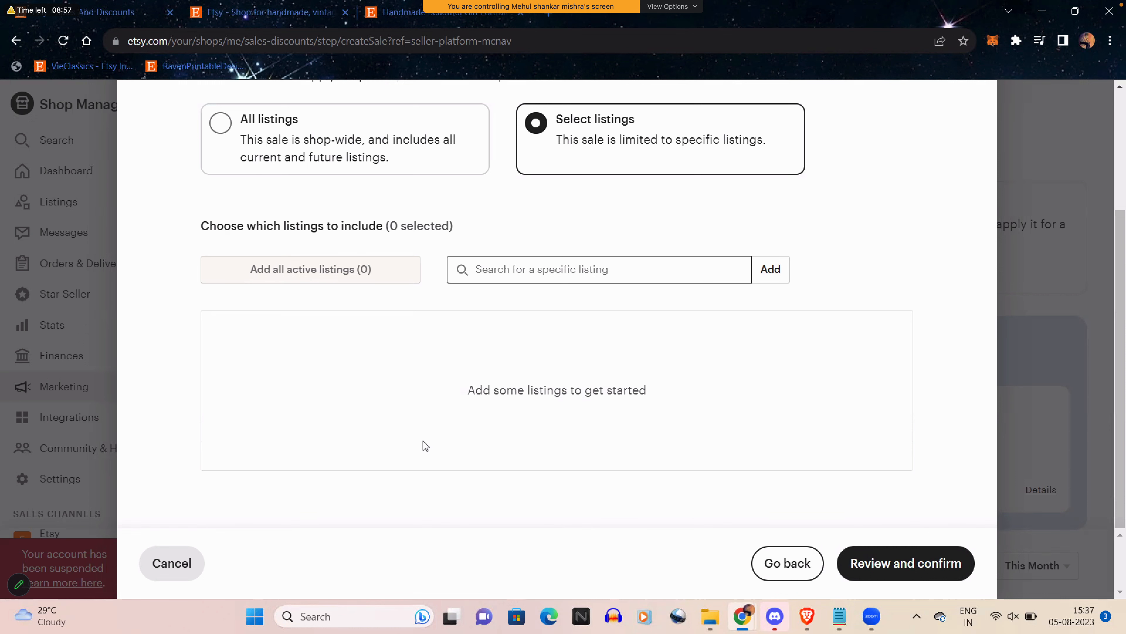
{"action": "left_click", "coordinate": [326, 129]}
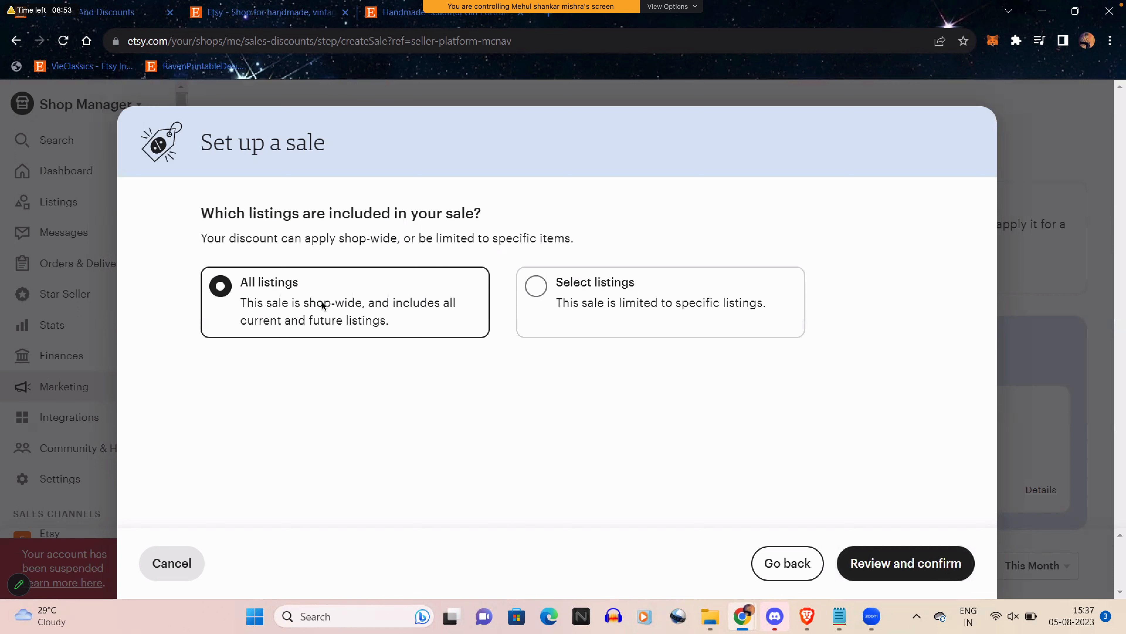
Review the sale's discount, duration, listings, name and terms, and create the sale
{"action": "left_click", "coordinate": [895, 567]}
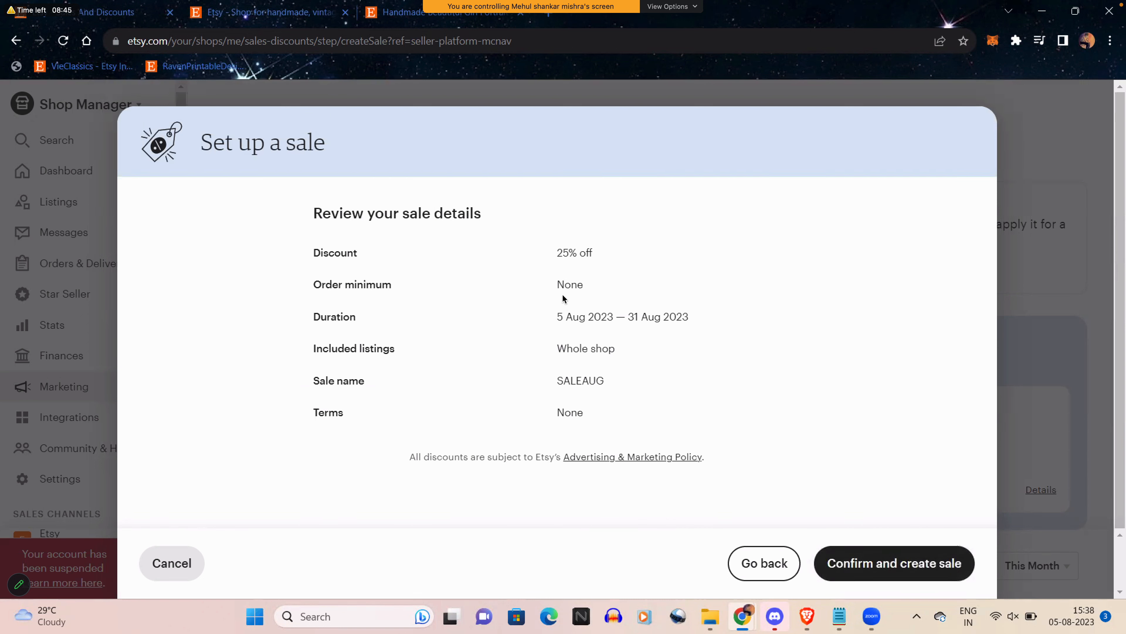
{"action": "left_click_drag", "start_coordinate": [555, 253], "coordinate": [686, 318]}
{"action": "left_click", "coordinate": [556, 286]}
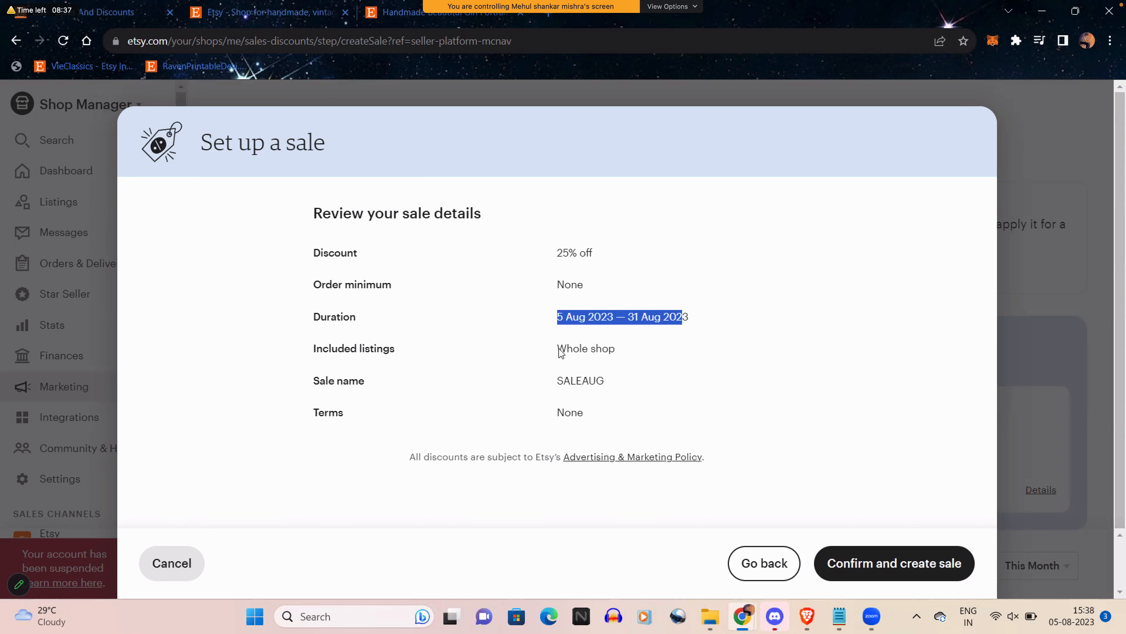
{"action": "left_click_drag", "start_coordinate": [559, 350], "coordinate": [628, 351]}
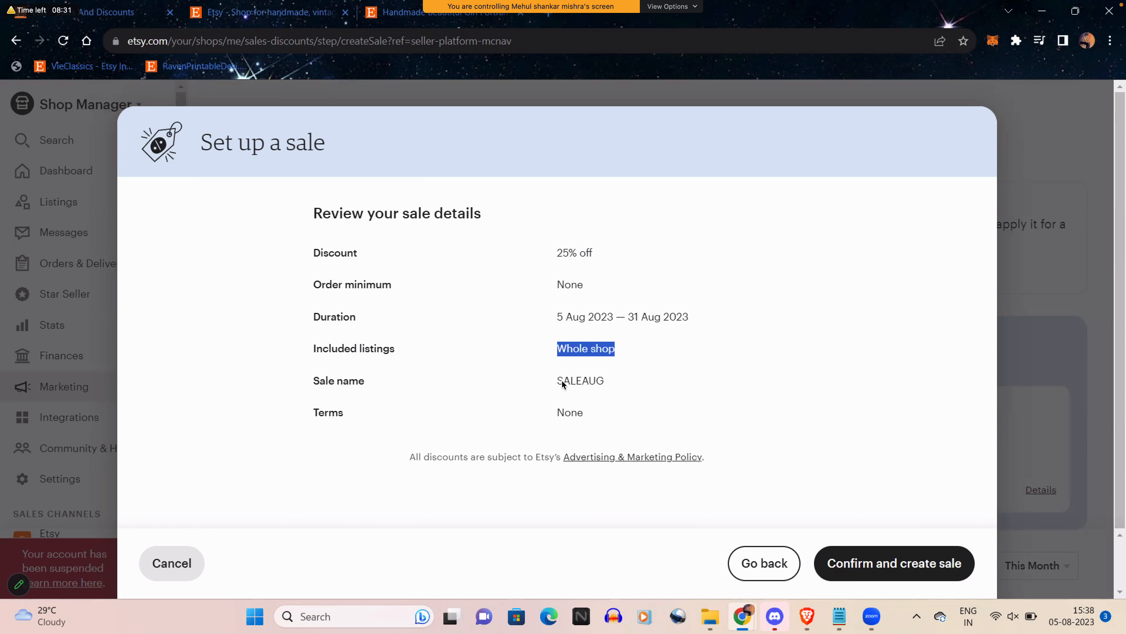
{"action": "left_click_drag", "start_coordinate": [557, 381], "coordinate": [622, 380]}
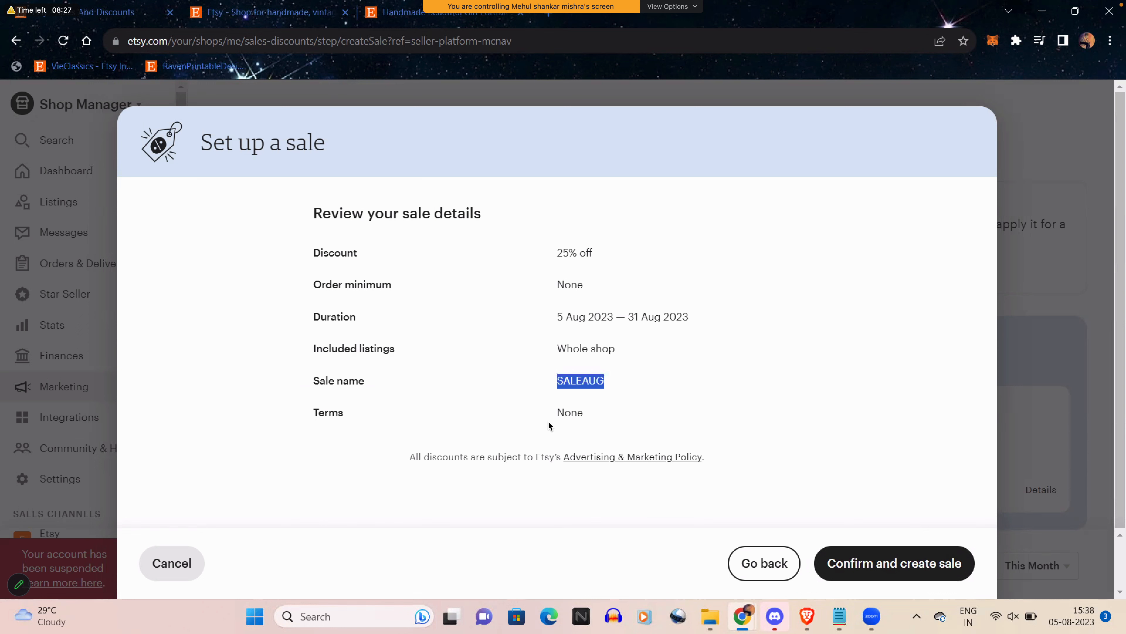
{"action": "left_click_drag", "start_coordinate": [548, 422], "coordinate": [591, 413]}
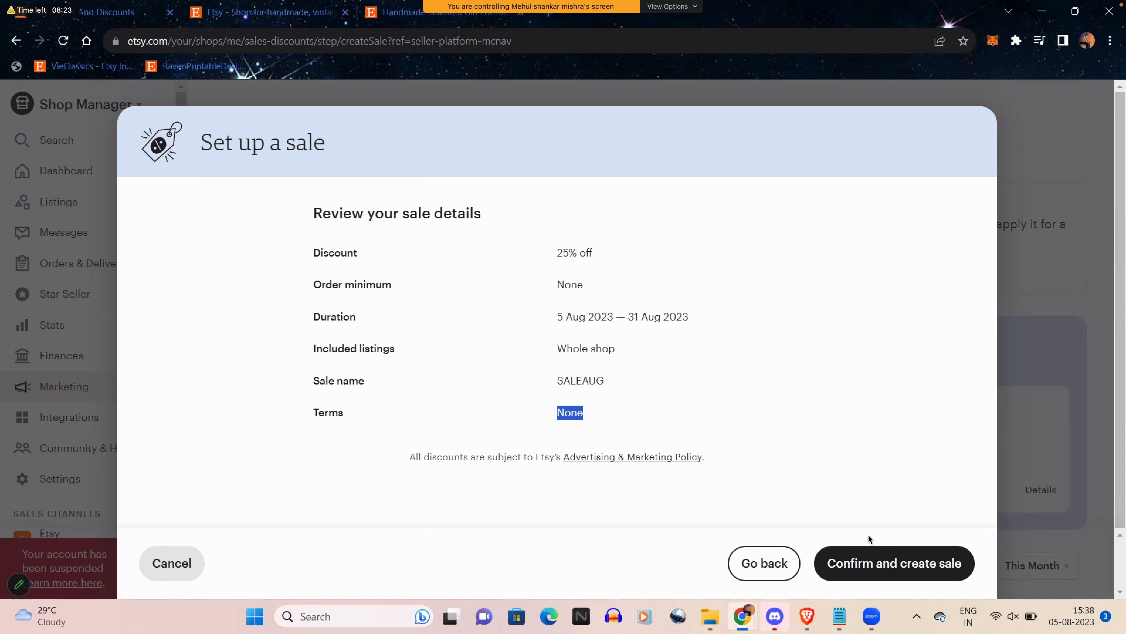
{"action": "left_click", "coordinate": [890, 565]}
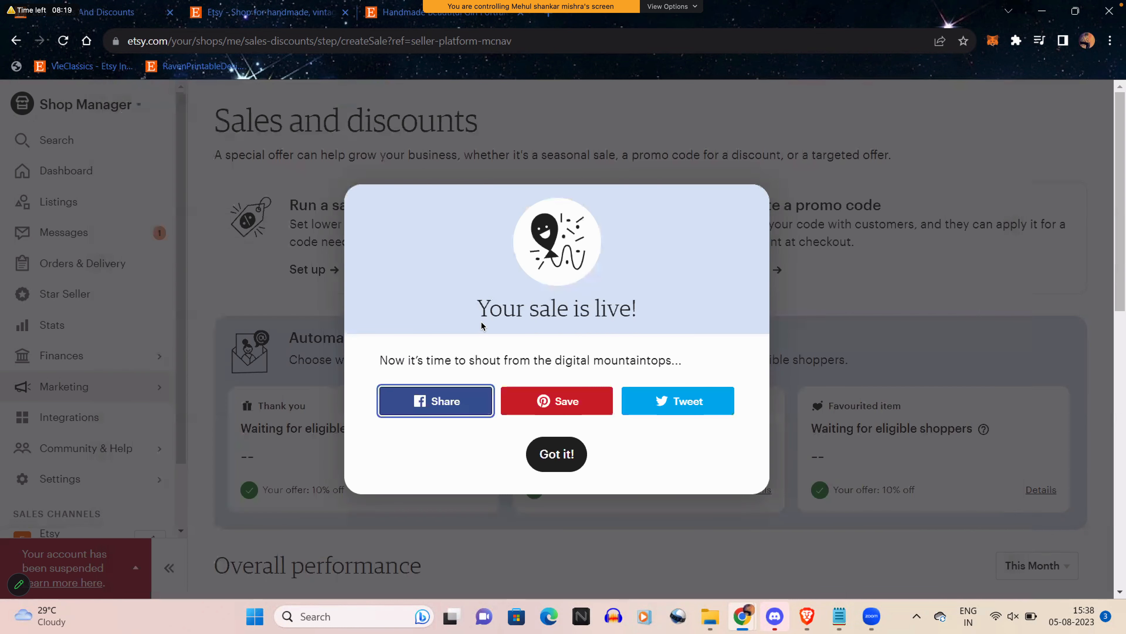
{"action": "left_click", "coordinate": [554, 459]}
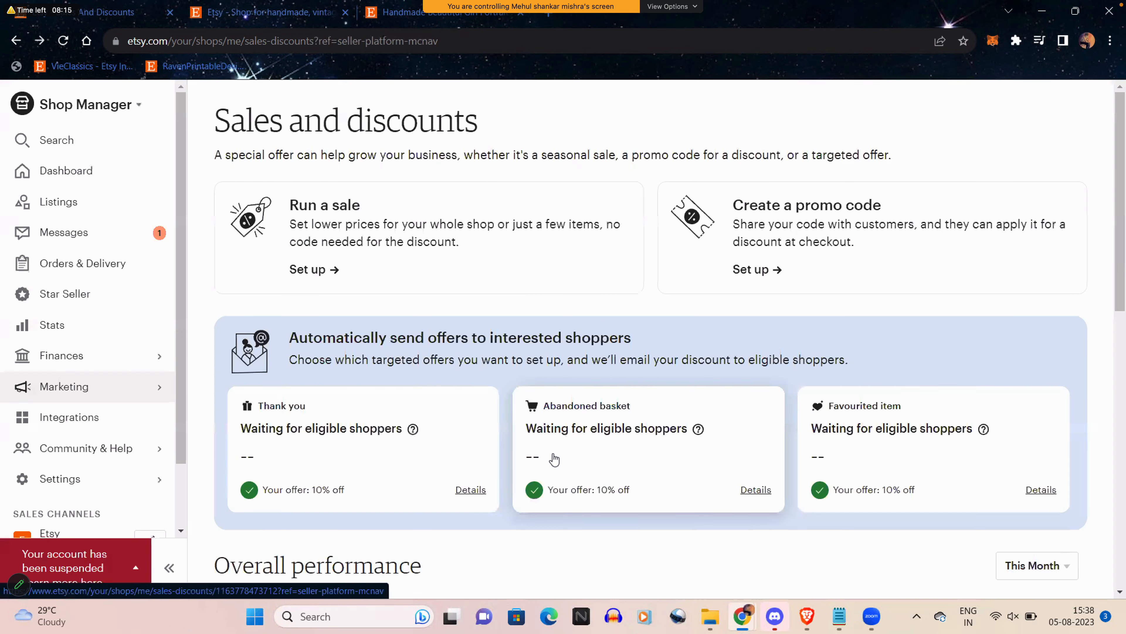
{"action": "scroll", "coordinate": [554, 460], "scroll_direction": "down", "scroll_amount": 10}
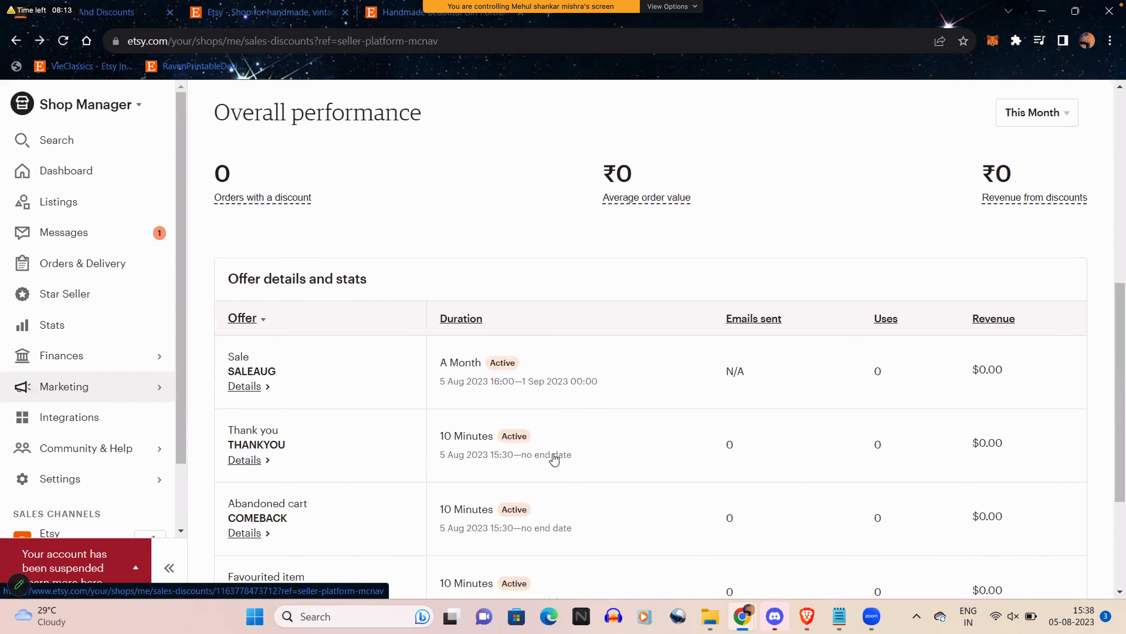
Open the SALEAUG sale's details and examine its name, usage and revenue, included listings and discount
{"action": "scroll", "coordinate": [554, 460], "scroll_direction": "down", "scroll_amount": 2}
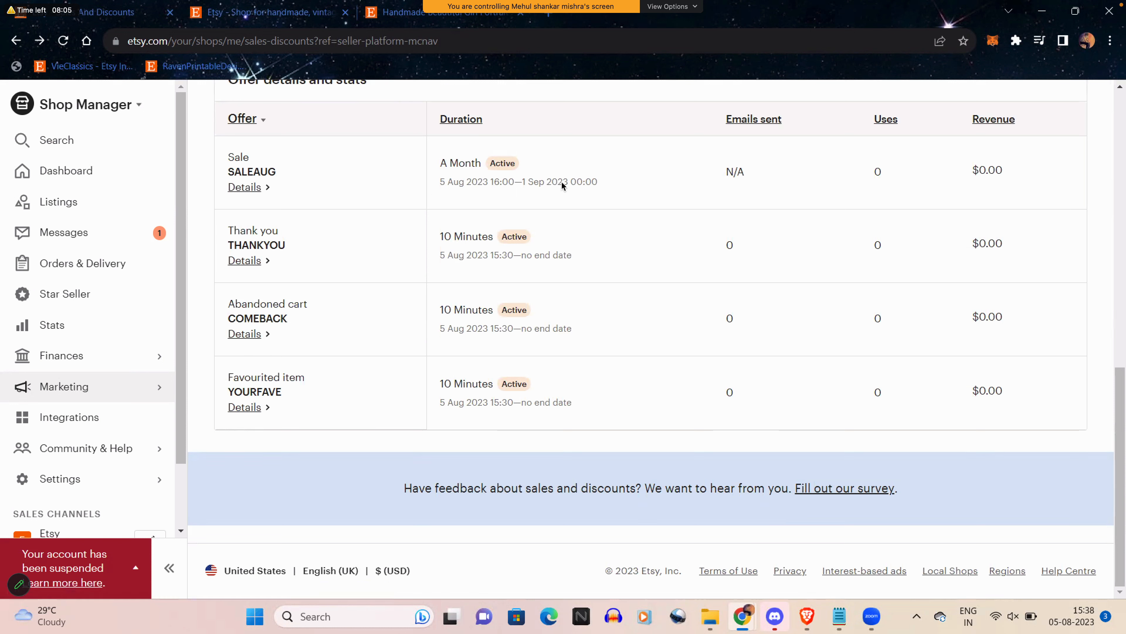
{"action": "left_click", "coordinate": [244, 187]}
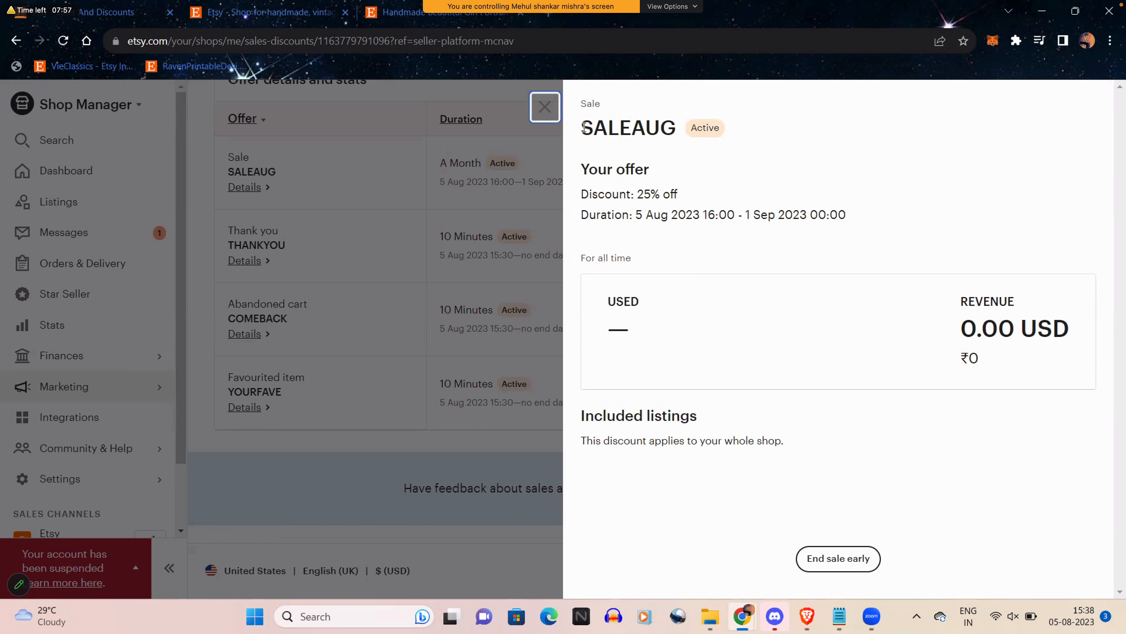
{"action": "left_click_drag", "start_coordinate": [584, 127], "coordinate": [663, 127]}
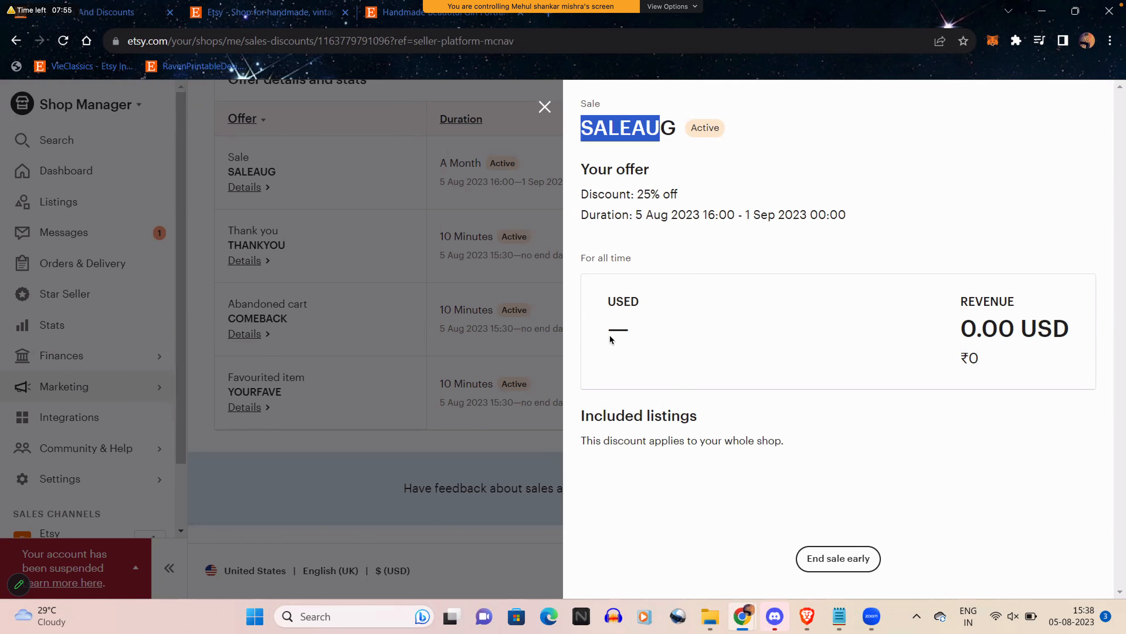
{"action": "left_click", "coordinate": [980, 338]}
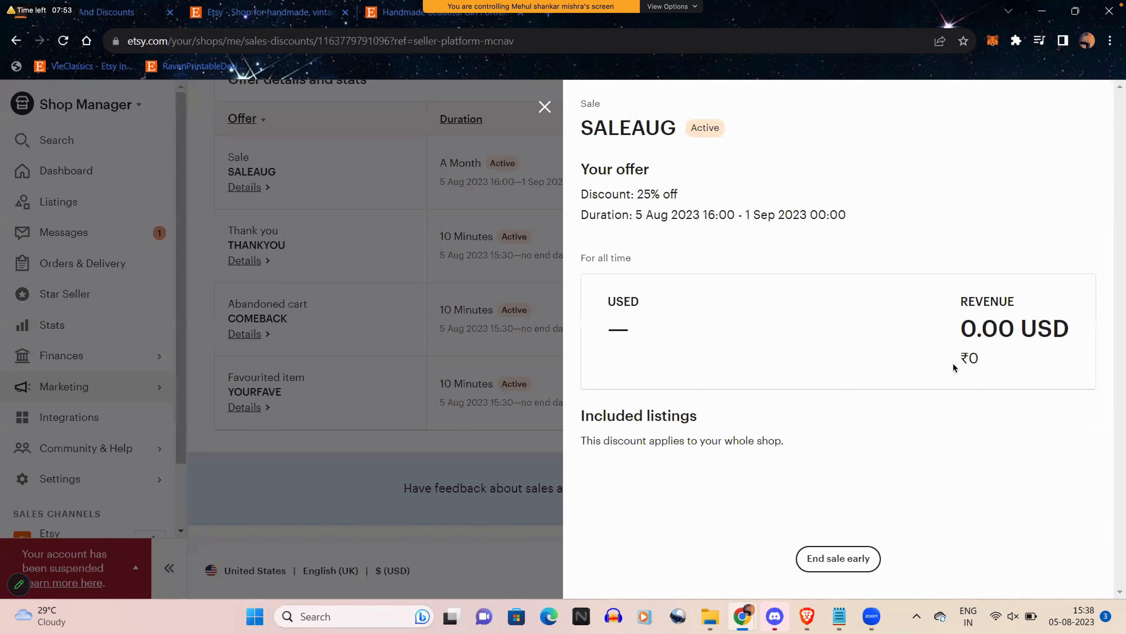
{"action": "left_click_drag", "start_coordinate": [582, 417], "coordinate": [727, 417]}
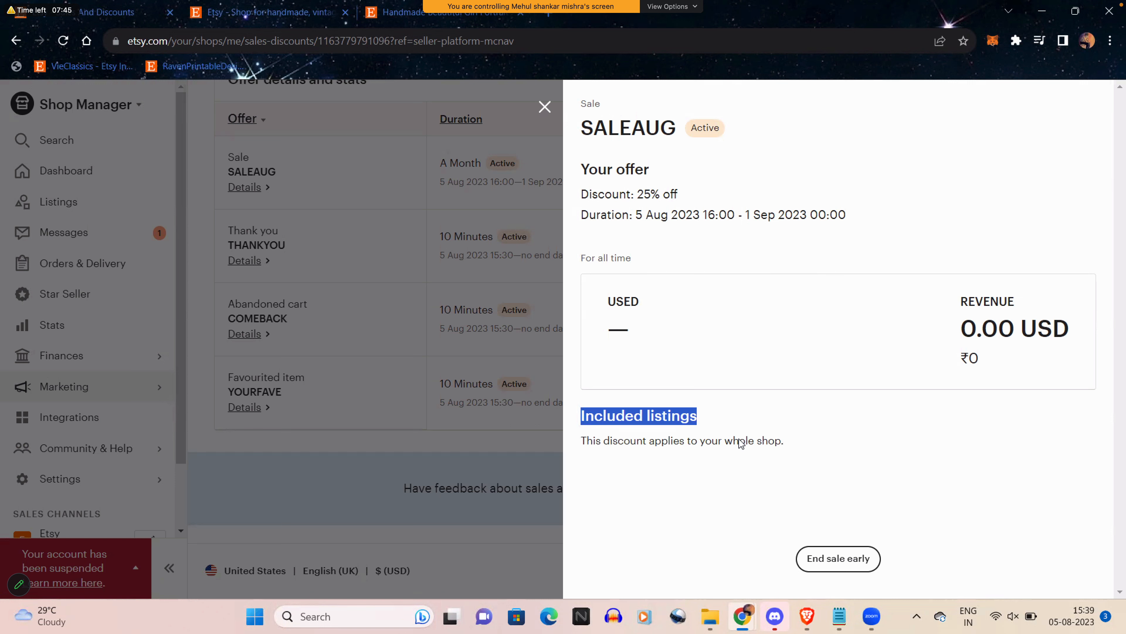
{"action": "key", "text": "ctrl"}
{"action": "left_click_drag", "start_coordinate": [638, 194], "coordinate": [719, 202]}
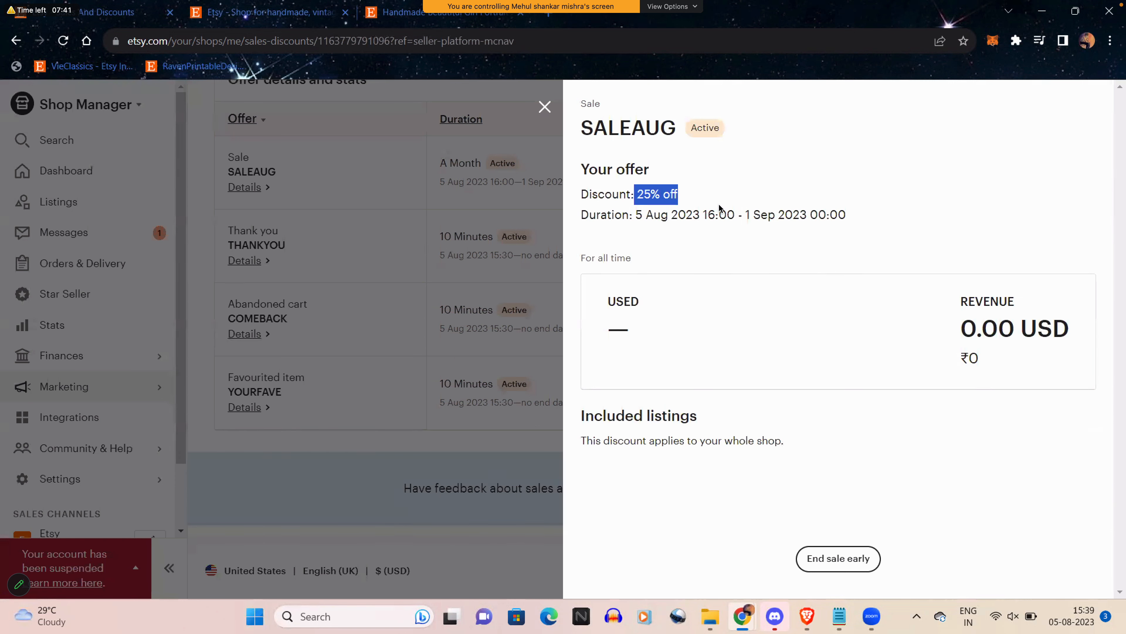
{"action": "left_click", "coordinate": [719, 206]}
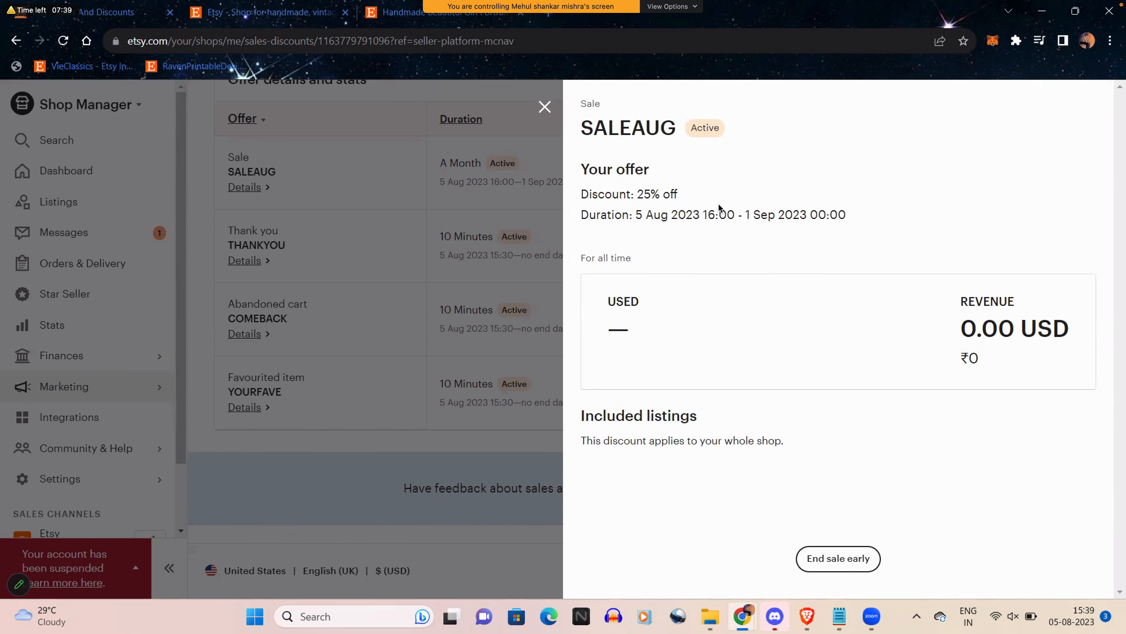
End the SALEAUG sale early and close its details
{"action": "left_click", "coordinate": [814, 560]}
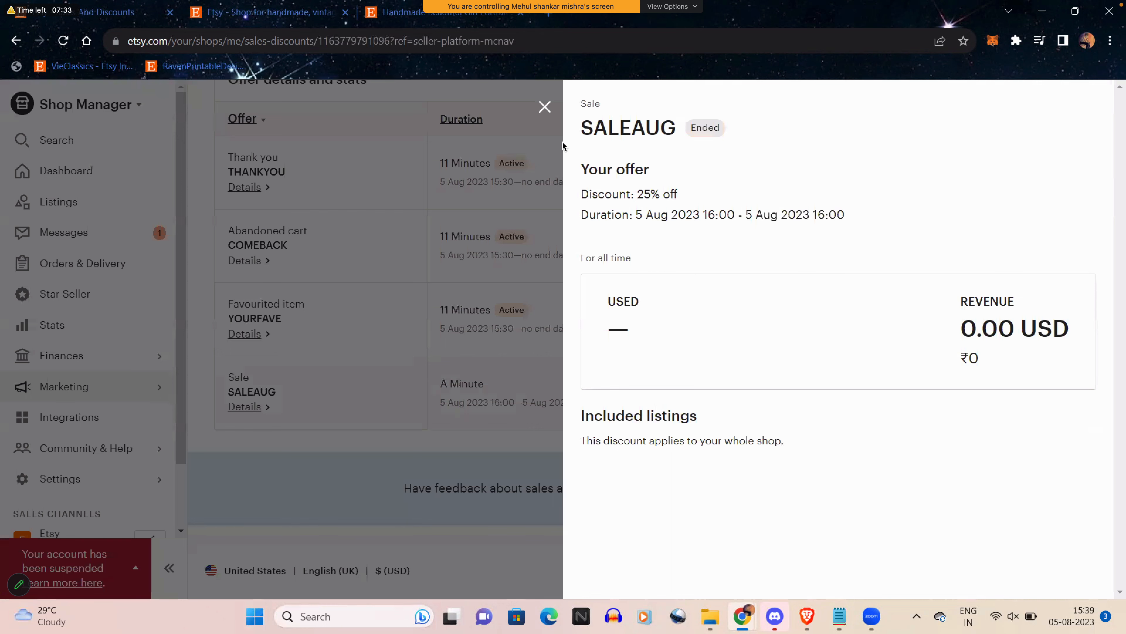
{"action": "left_click", "coordinate": [545, 116]}
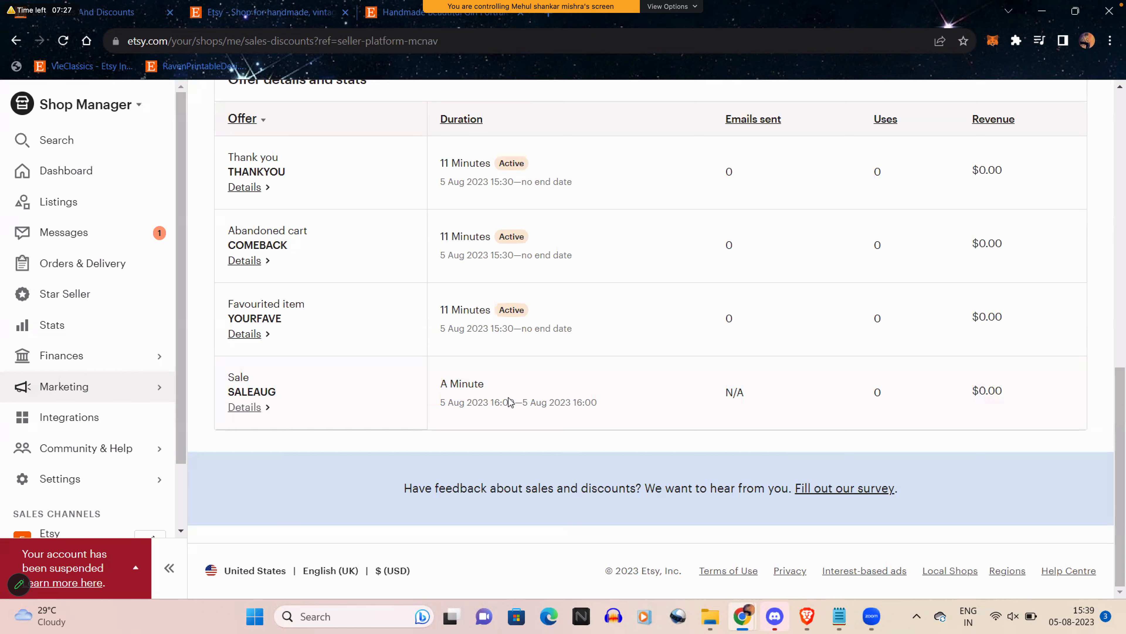
{"action": "scroll", "coordinate": [506, 399], "scroll_direction": "up", "scroll_amount": 1}
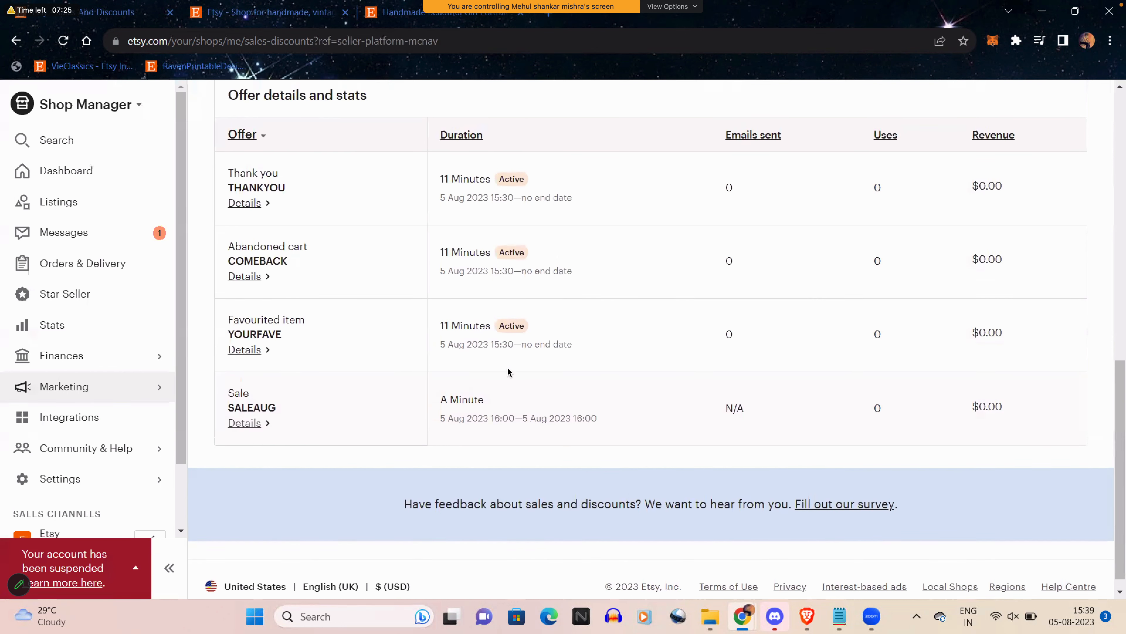
{"action": "left_click_drag", "start_coordinate": [561, 324], "coordinate": [498, 326]}
Start a new promo code and set its discount to a fixed amount of ₹100 off
{"action": "scroll", "coordinate": [510, 416], "scroll_direction": "up", "scroll_amount": 15}
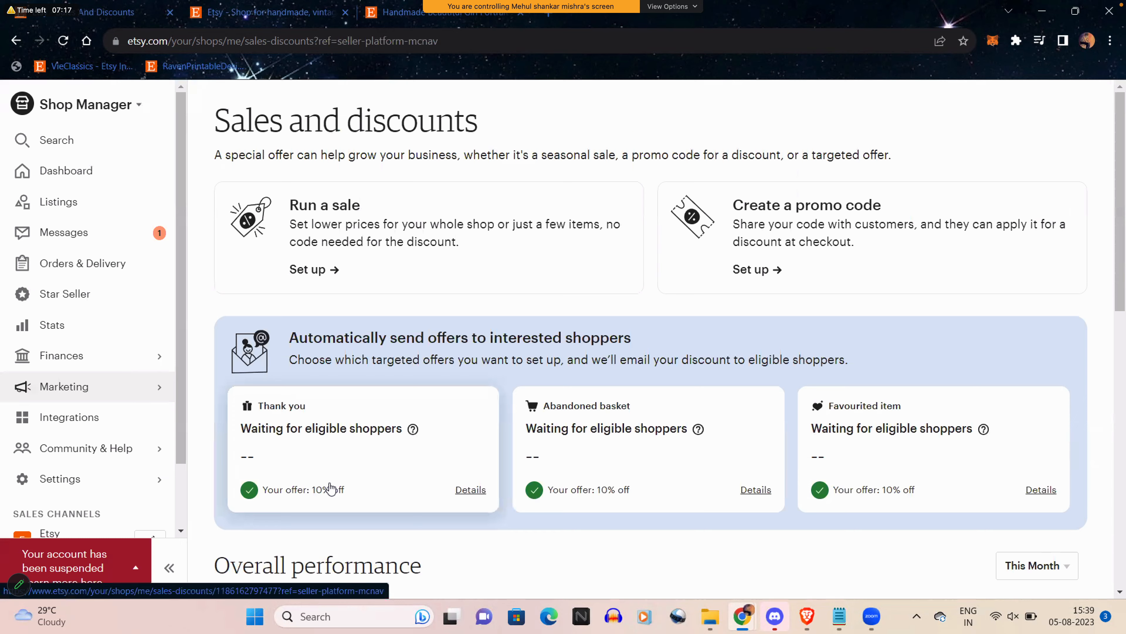
{"action": "scroll", "coordinate": [328, 487], "scroll_direction": "down", "scroll_amount": 1}
{"action": "scroll", "coordinate": [328, 487], "scroll_direction": "up", "scroll_amount": 1}
{"action": "left_click", "coordinate": [809, 263]}
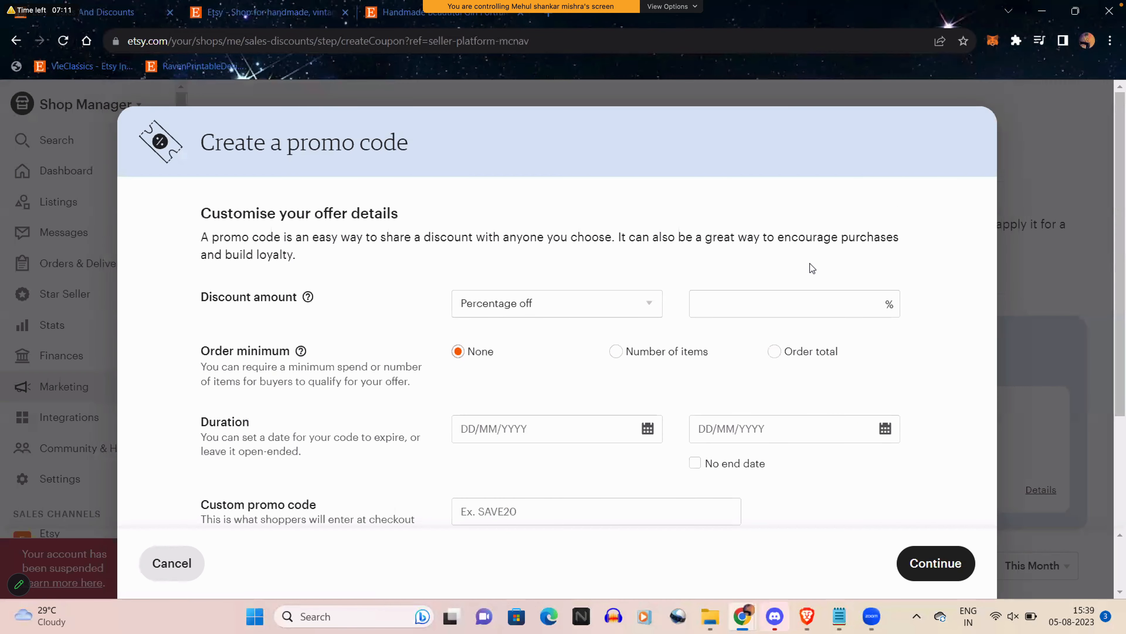
{"action": "scroll", "coordinate": [810, 264], "scroll_direction": "down", "scroll_amount": 5}
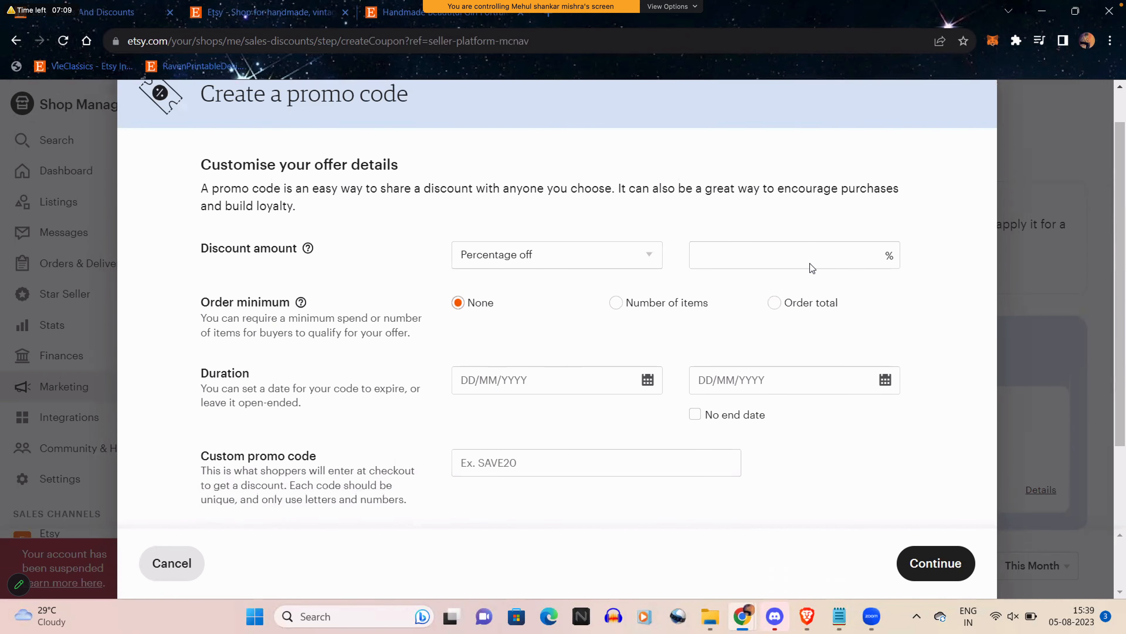
{"action": "scroll", "coordinate": [797, 287], "scroll_direction": "up", "scroll_amount": 2}
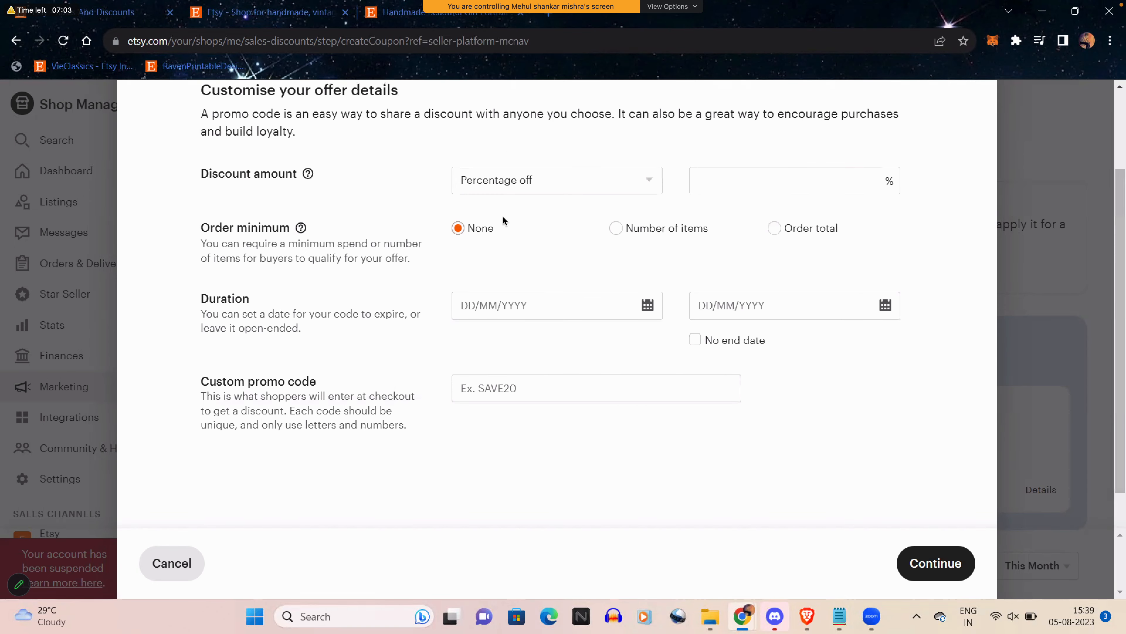
{"action": "scroll", "coordinate": [503, 216], "scroll_direction": "up", "scroll_amount": 1}
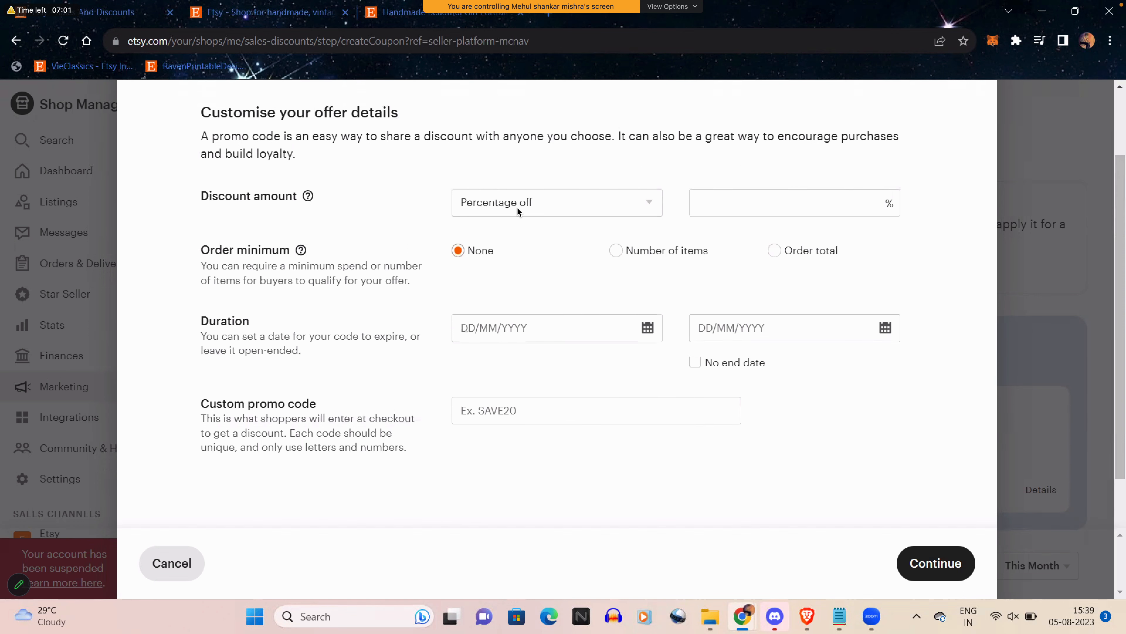
{"action": "left_click", "coordinate": [557, 206]}
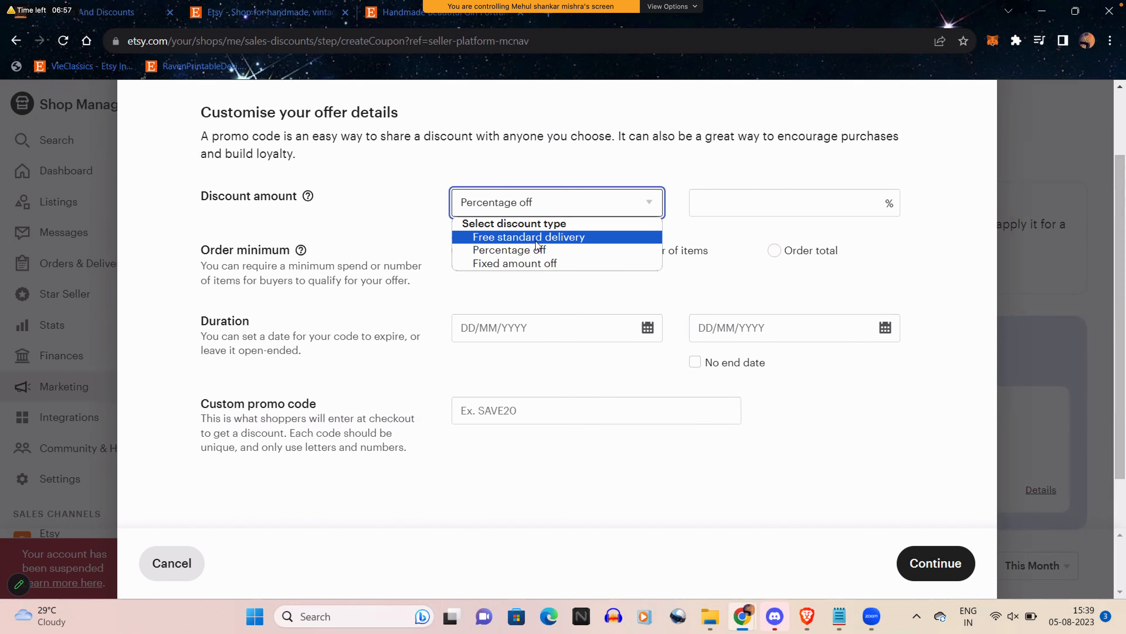
{"action": "left_click", "coordinate": [512, 265]}
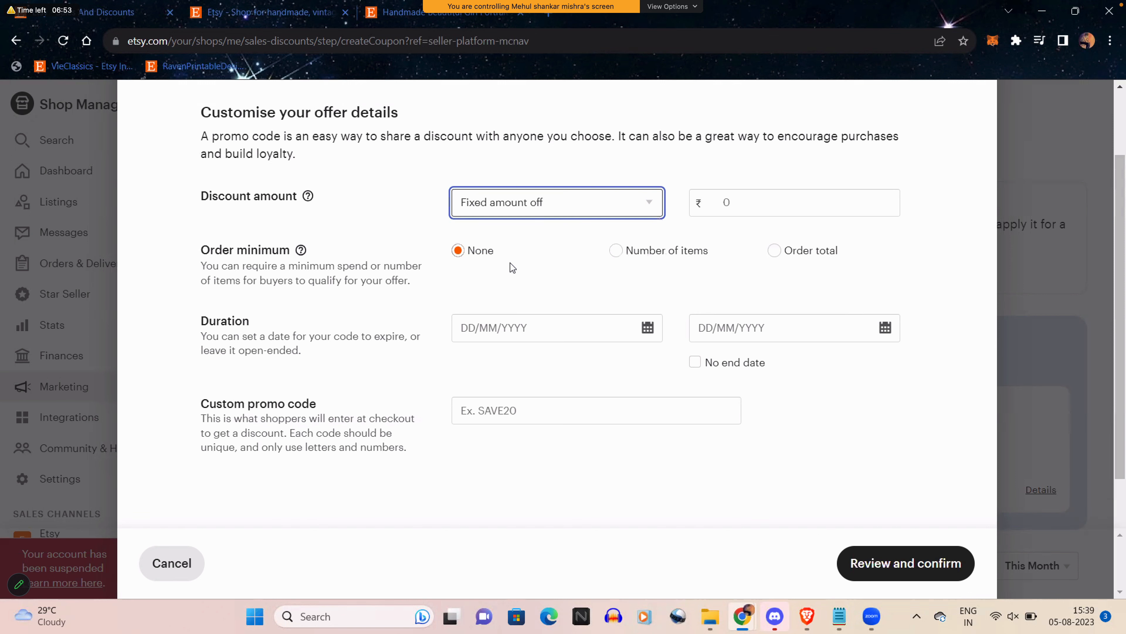
{"action": "left_click", "coordinate": [745, 204]}
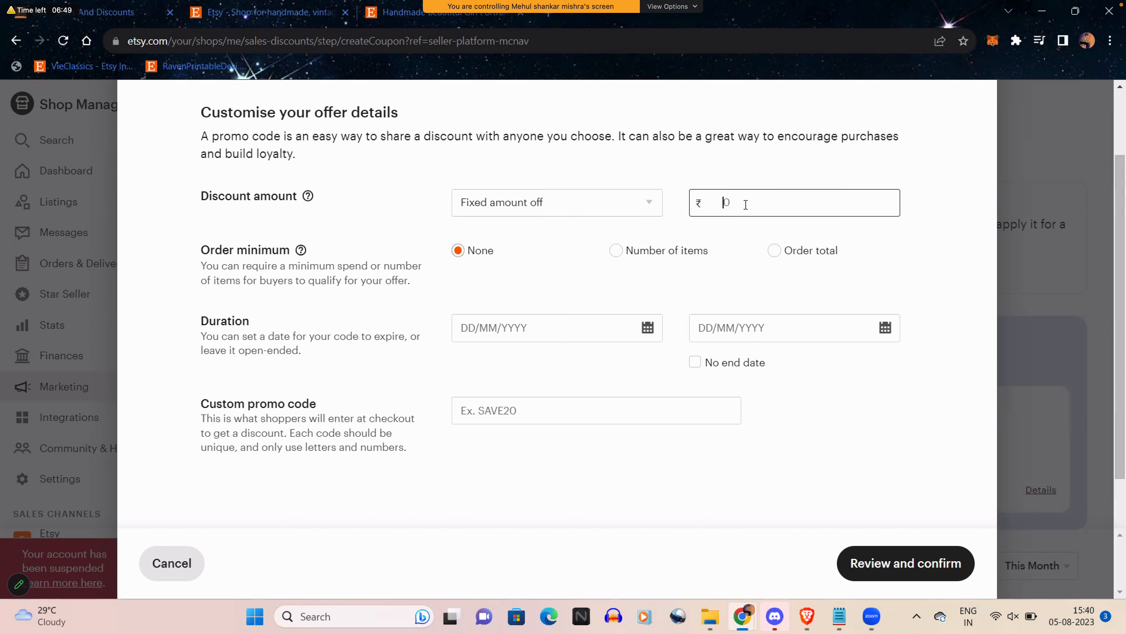
{"action": "type", "text": "100"}
Name the promo code SAVE100RS and set its duration from 05/08/2023 to 16/08/2023
{"action": "left_click", "coordinate": [500, 410]}
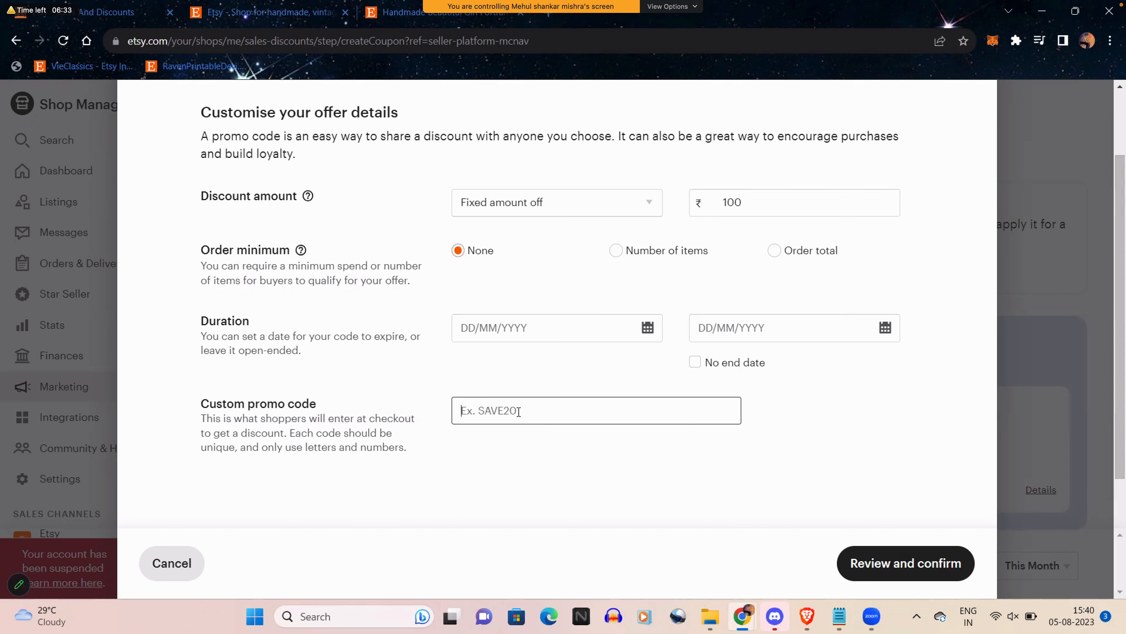
{"action": "type", "text": "SAVE100RS"}
{"action": "left_click", "coordinate": [648, 328]}
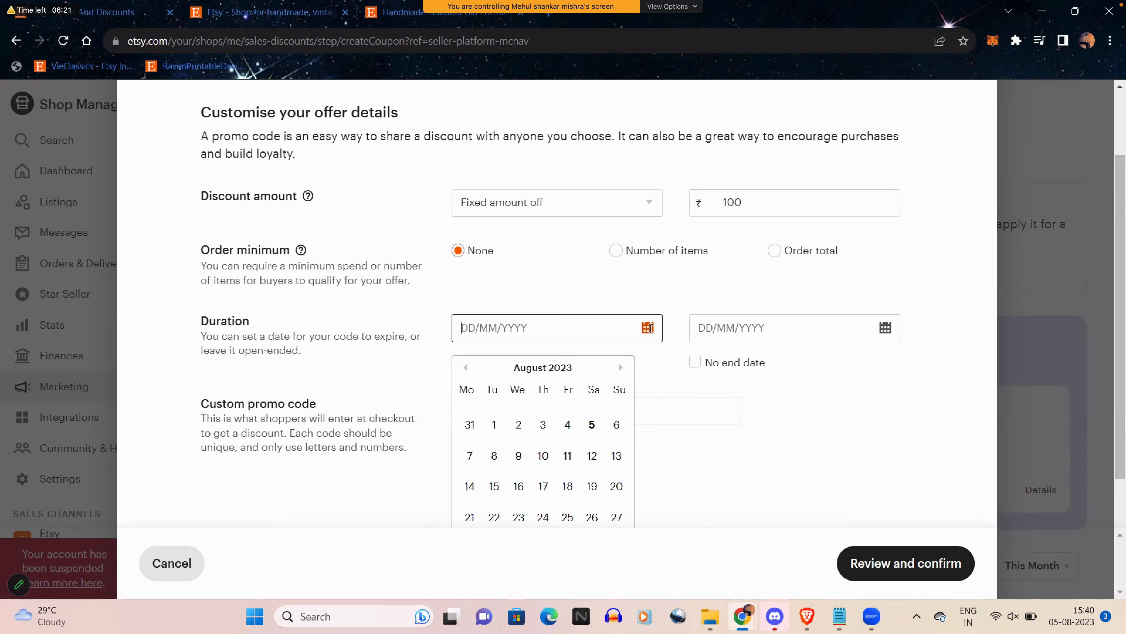
{"action": "left_click", "coordinate": [592, 424]}
{"action": "left_click", "coordinate": [885, 328]}
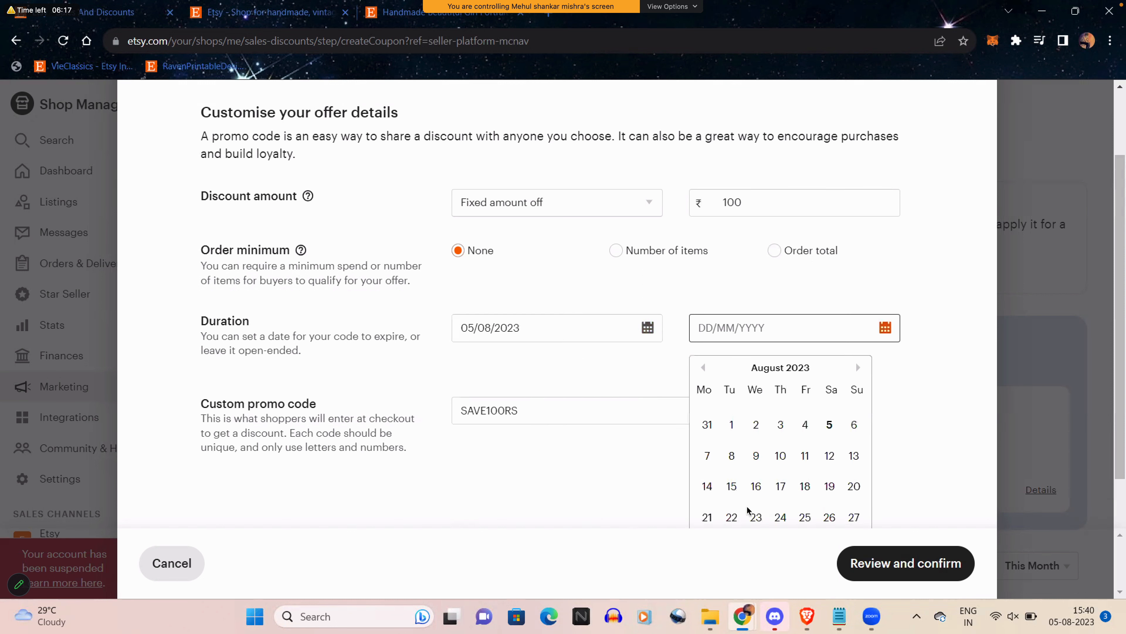
{"action": "left_click", "coordinate": [757, 489]}
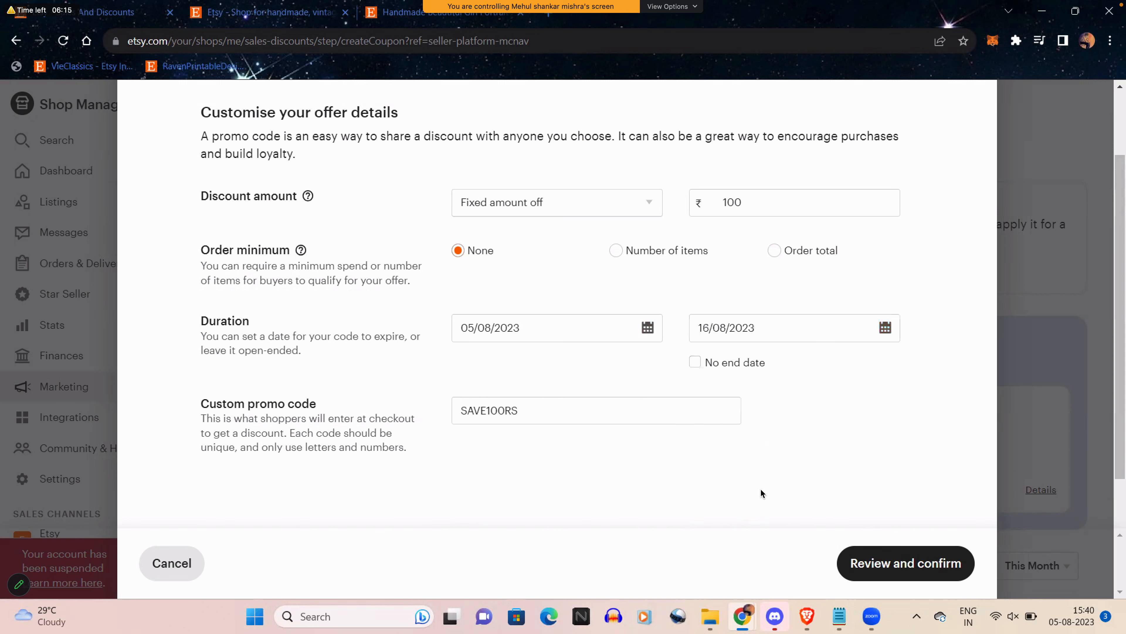
Review the promo code, copy its shareable URL, and confirm its creation
{"action": "left_click", "coordinate": [906, 563]}
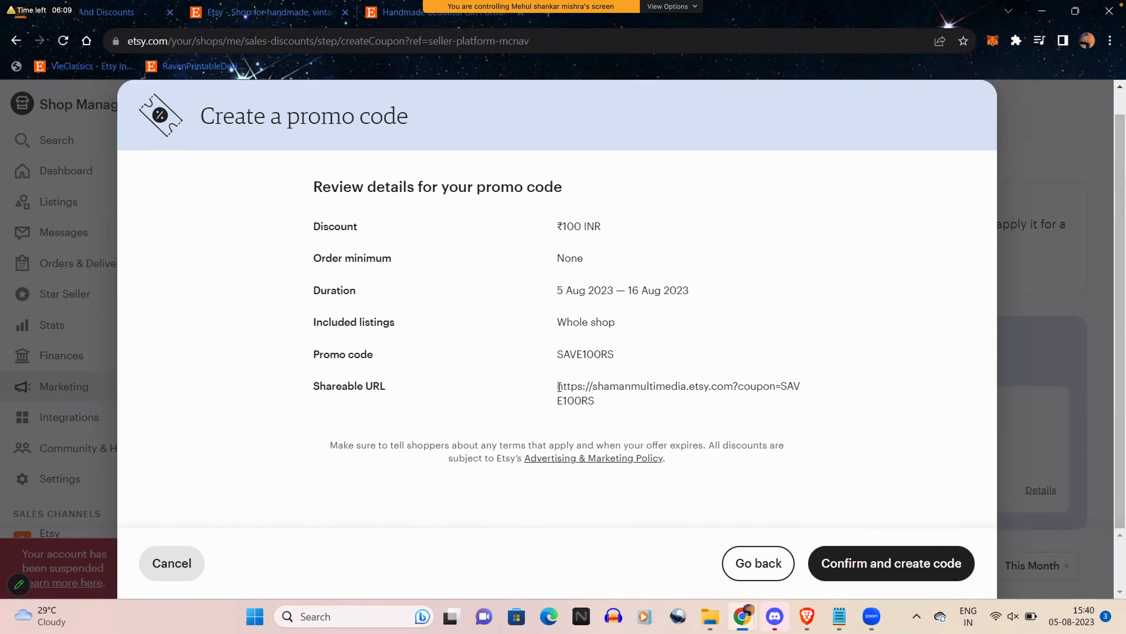
{"action": "triple_click", "coordinate": [612, 396]}
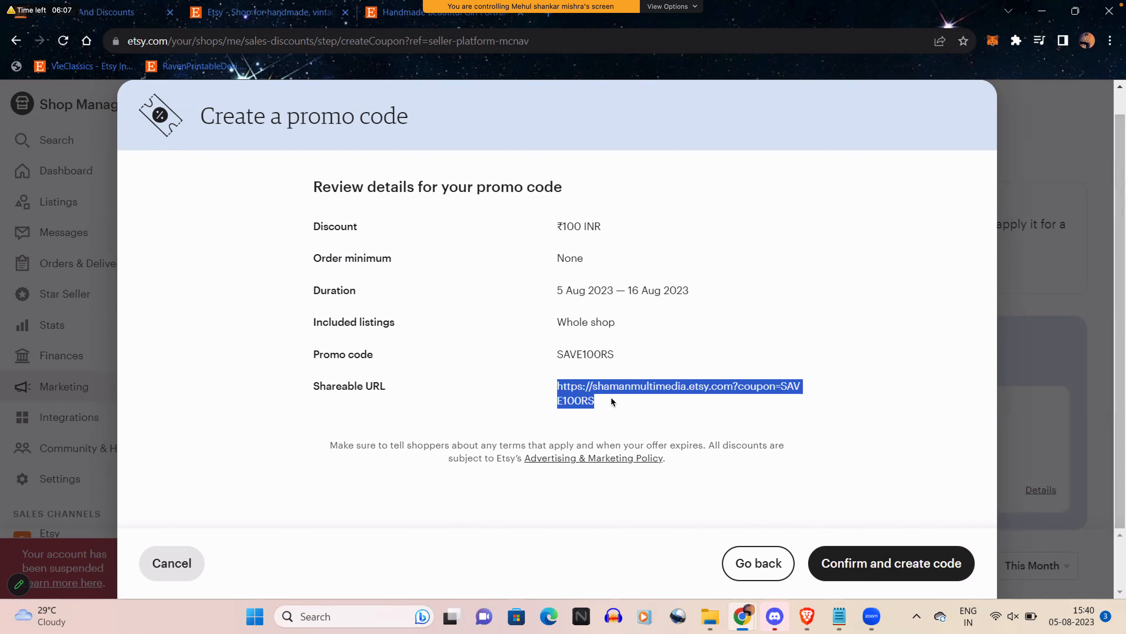
{"action": "right_click", "coordinate": [592, 387]}
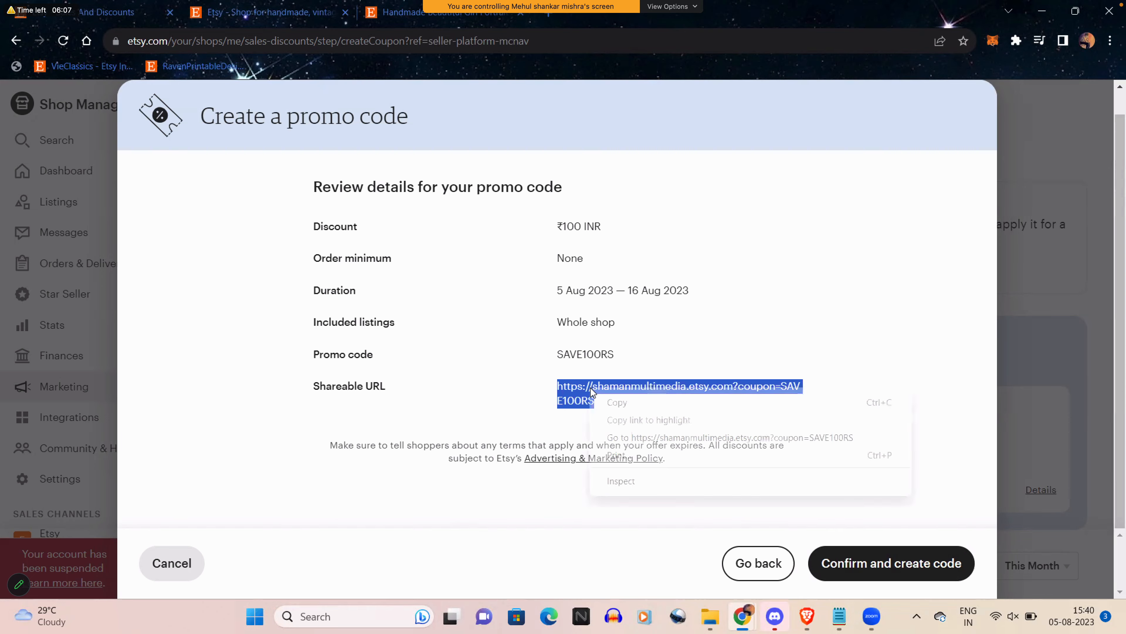
{"action": "left_click", "coordinate": [617, 402]}
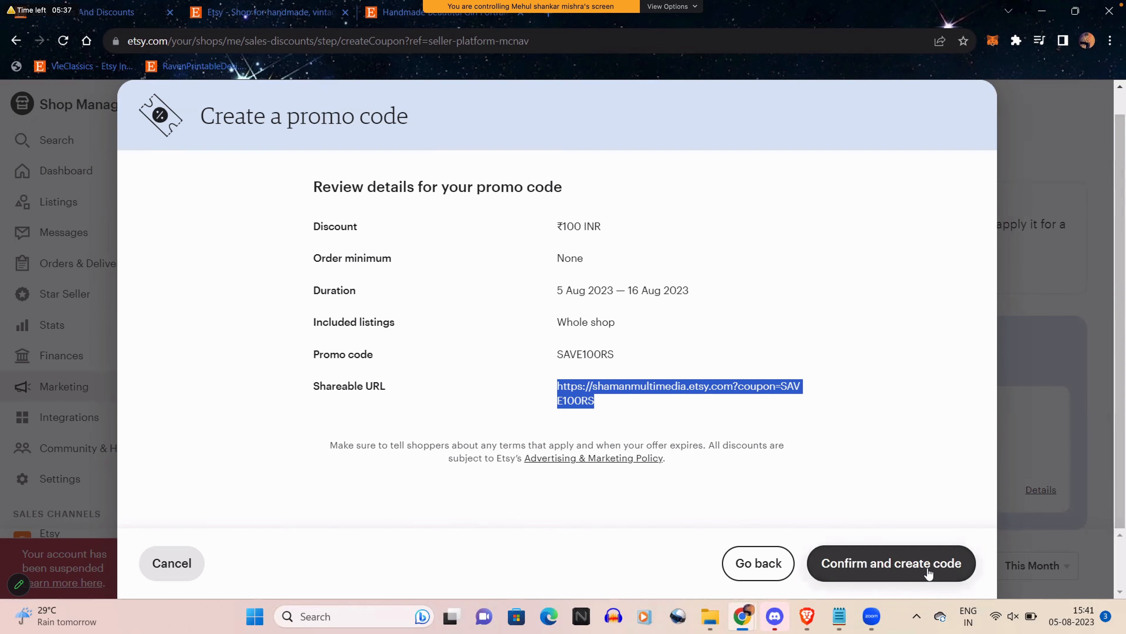
{"action": "left_click", "coordinate": [912, 570]}
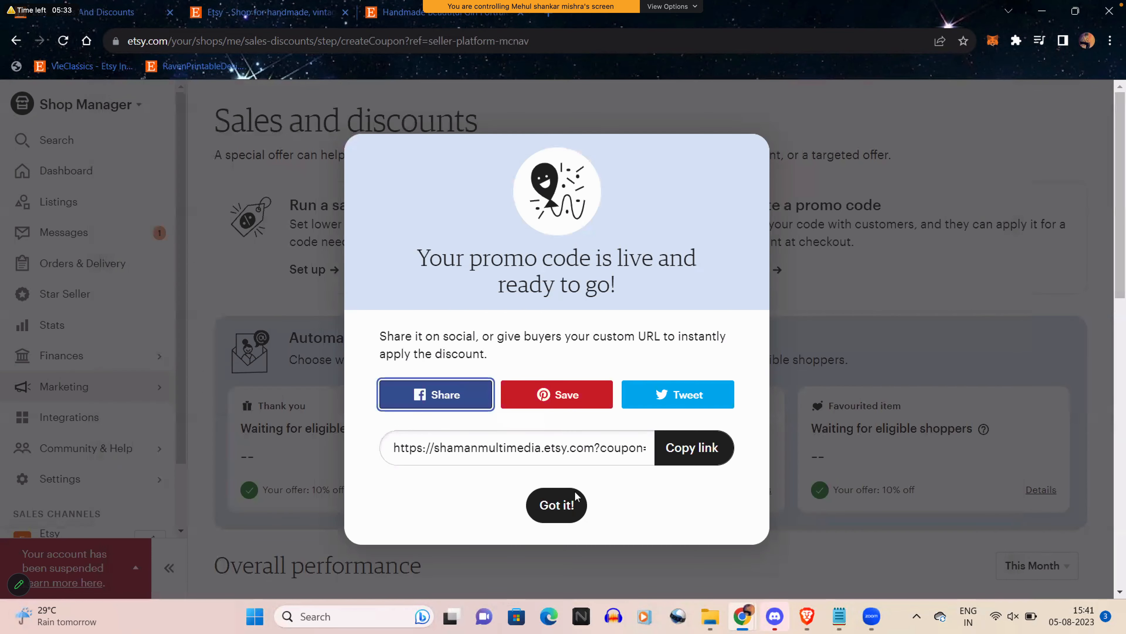
{"action": "left_click", "coordinate": [570, 505]}
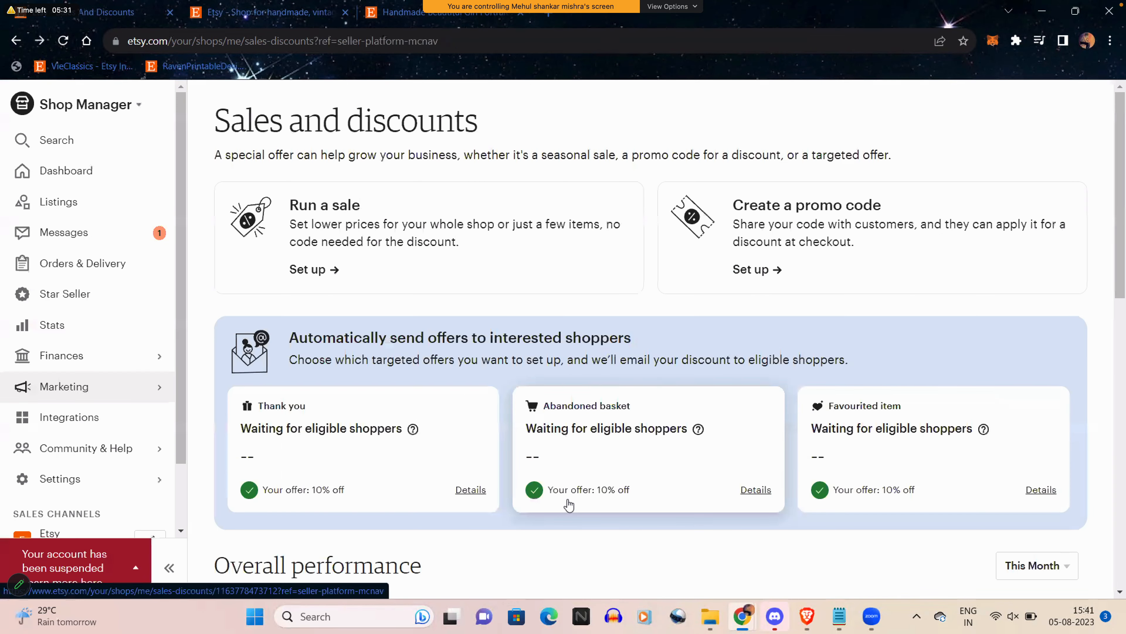
Open the SAVE100RS promo code's details from the offer list and copy its share link
{"action": "scroll", "coordinate": [569, 504], "scroll_direction": "down", "scroll_amount": 15}
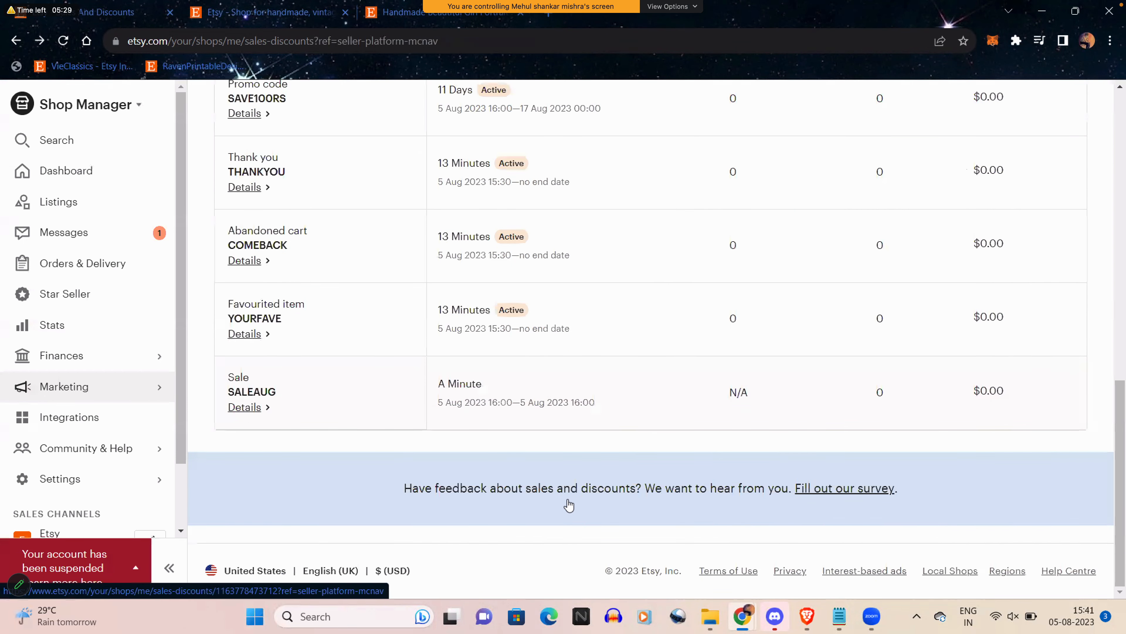
{"action": "scroll", "coordinate": [567, 499], "scroll_direction": "up", "scroll_amount": 3}
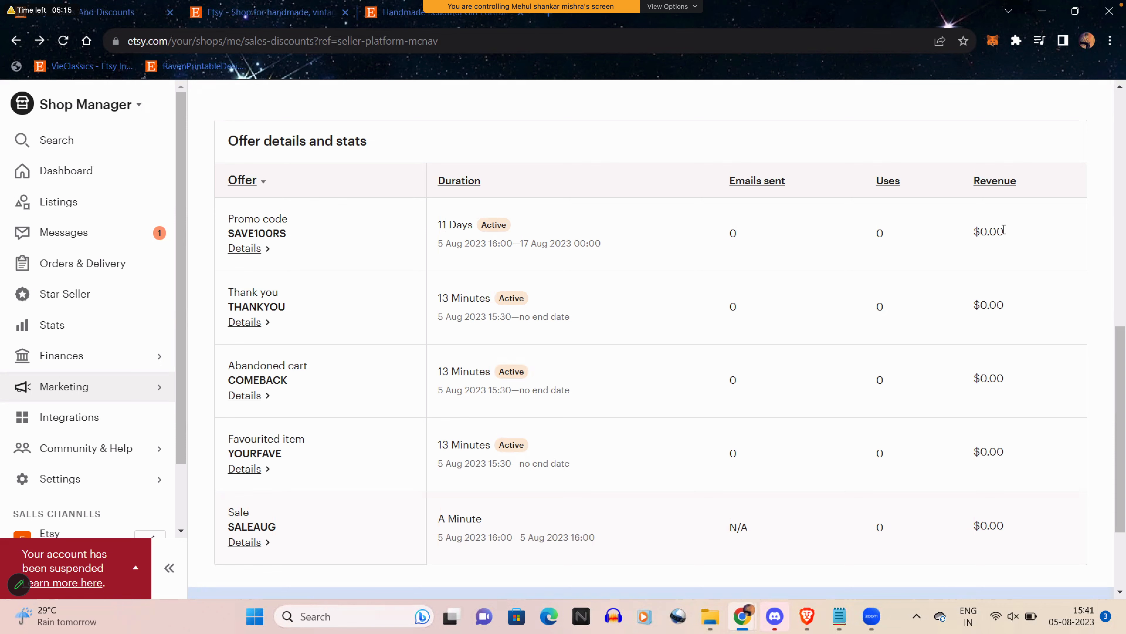
{"action": "left_click", "coordinate": [249, 249]}
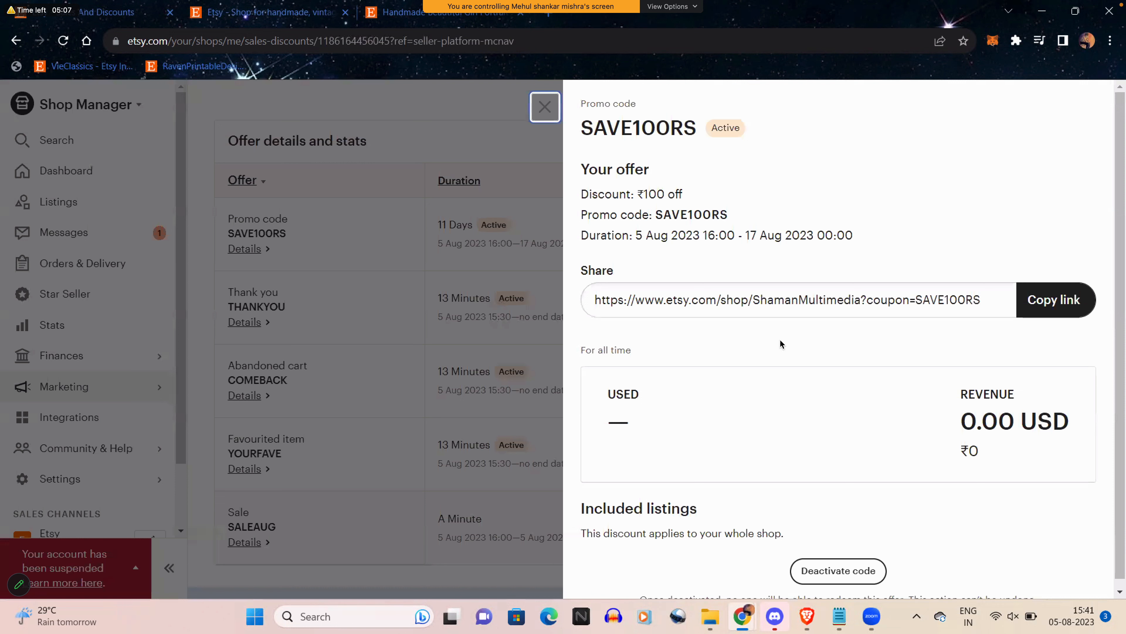
{"action": "left_click", "coordinate": [1062, 306]}
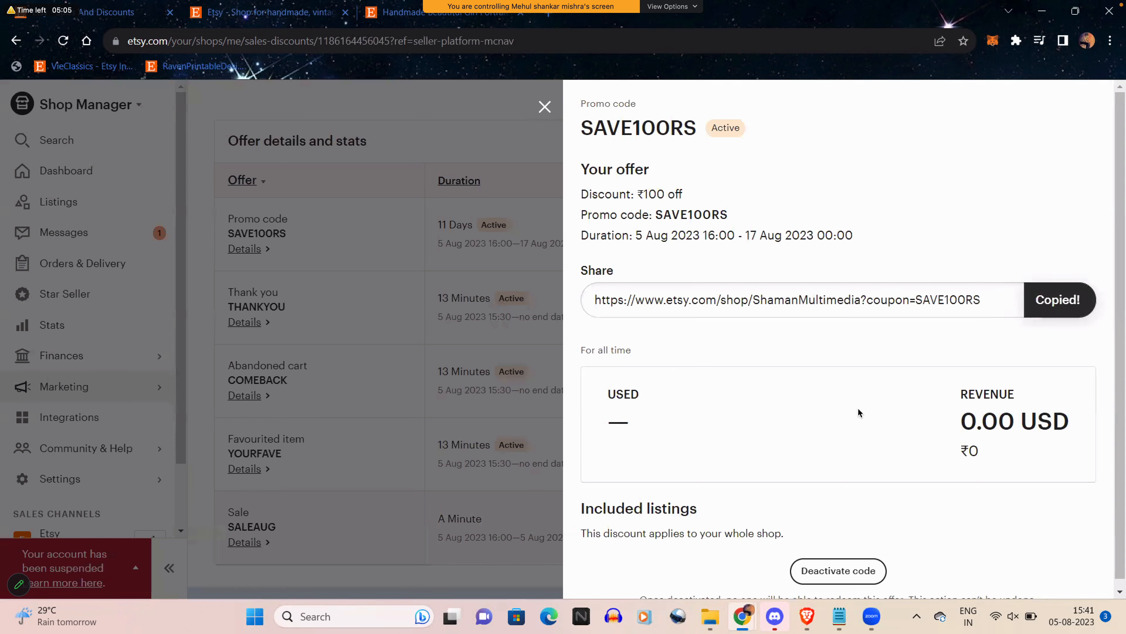
Deactivate the SAVE100RS promo code and close its details
{"action": "scroll", "coordinate": [832, 593], "scroll_direction": "down", "scroll_amount": 1}
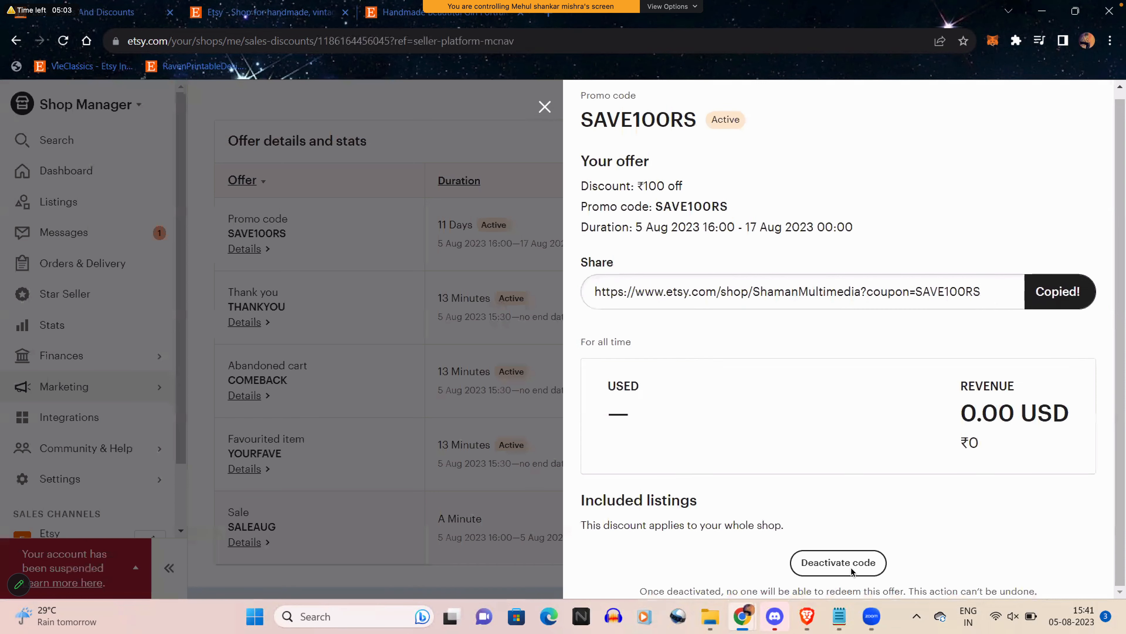
{"action": "left_click", "coordinate": [848, 564]}
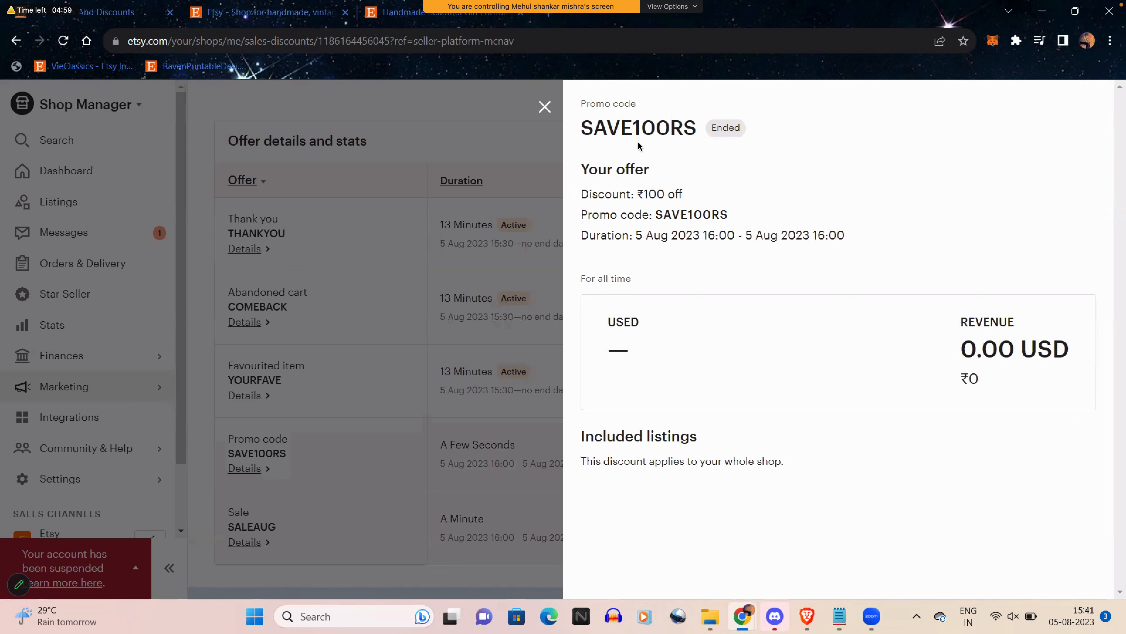
{"action": "left_click_drag", "start_coordinate": [594, 124], "coordinate": [732, 128]}
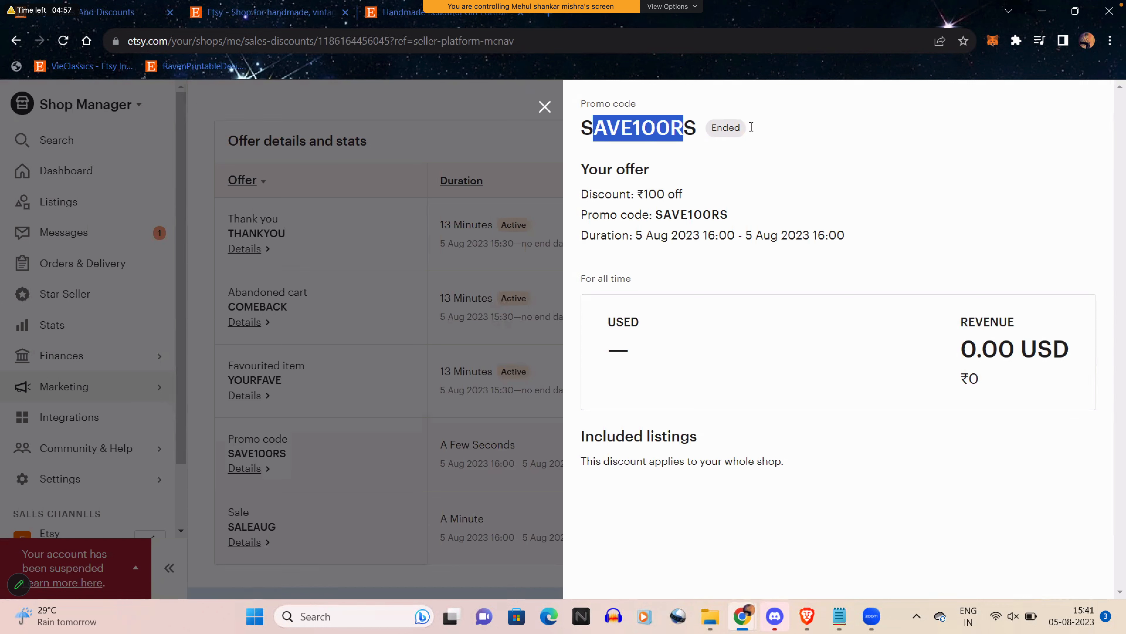
{"action": "left_click", "coordinate": [545, 106]}
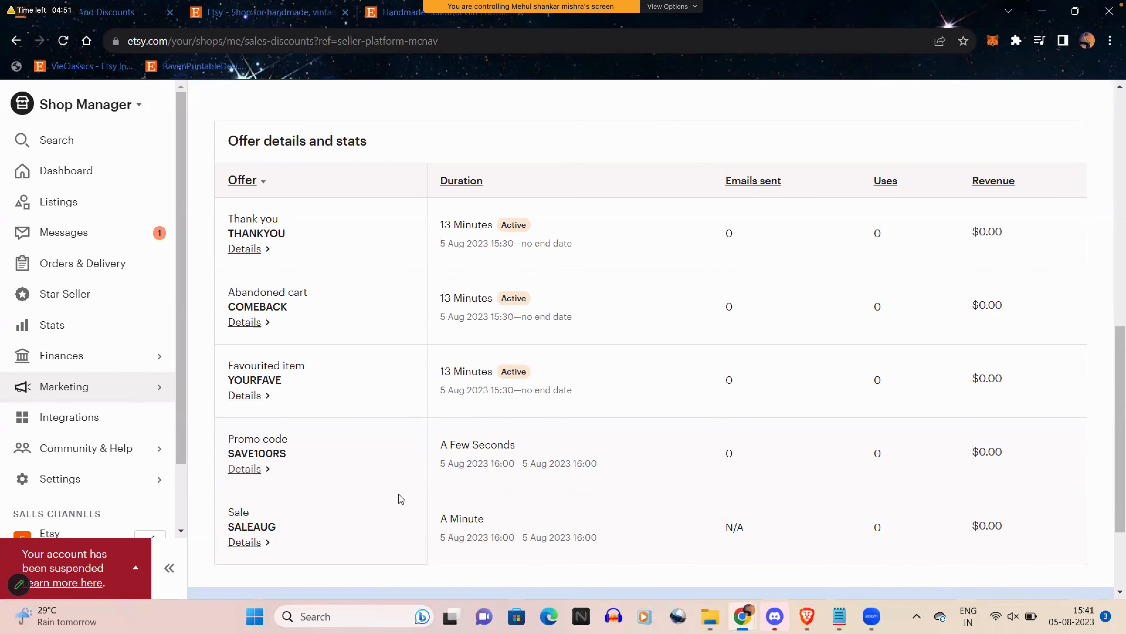
Expand the shop's Marketing section to show its other tools
{"action": "scroll", "coordinate": [469, 343], "scroll_direction": "up", "scroll_amount": 1}
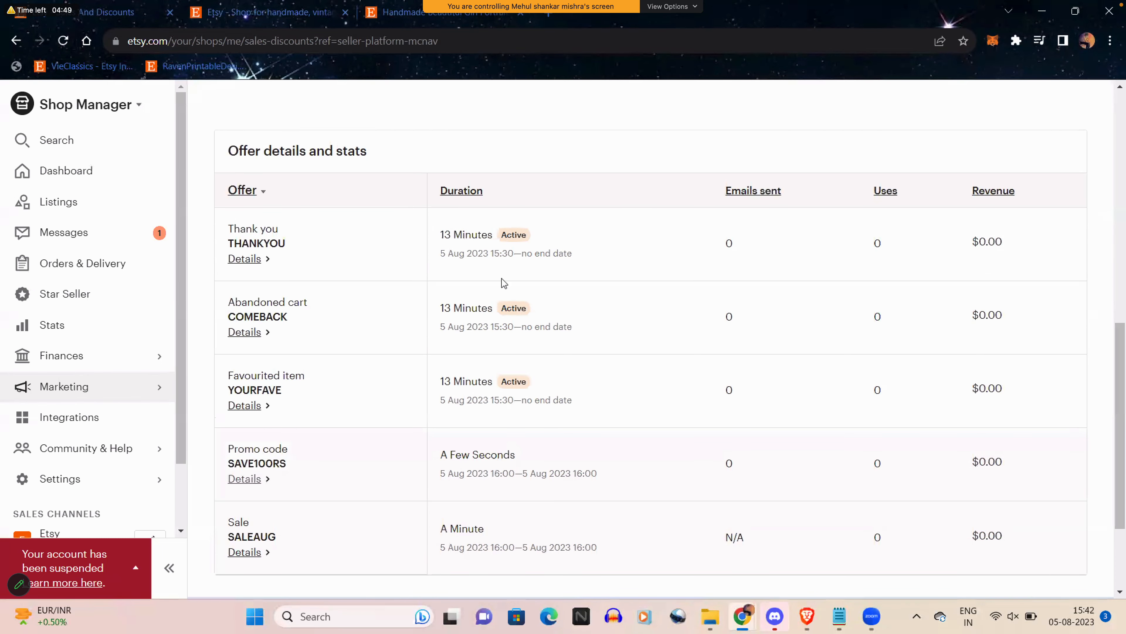
{"action": "scroll", "coordinate": [502, 278], "scroll_direction": "up", "scroll_amount": 10}
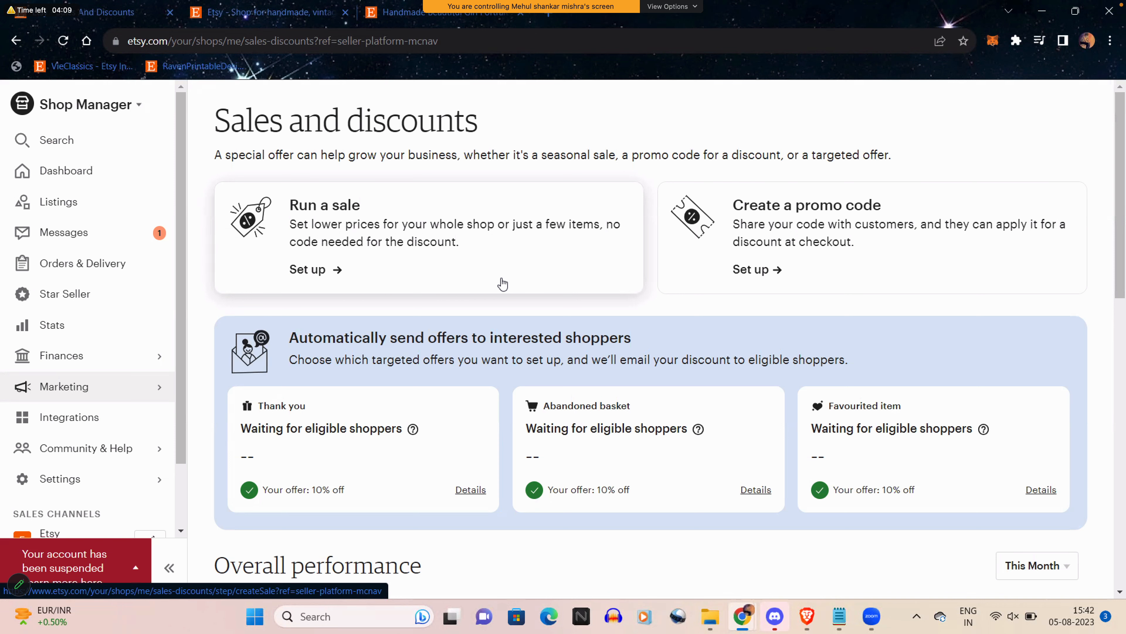
{"action": "scroll", "coordinate": [266, 311], "scroll_direction": "down", "scroll_amount": 2}
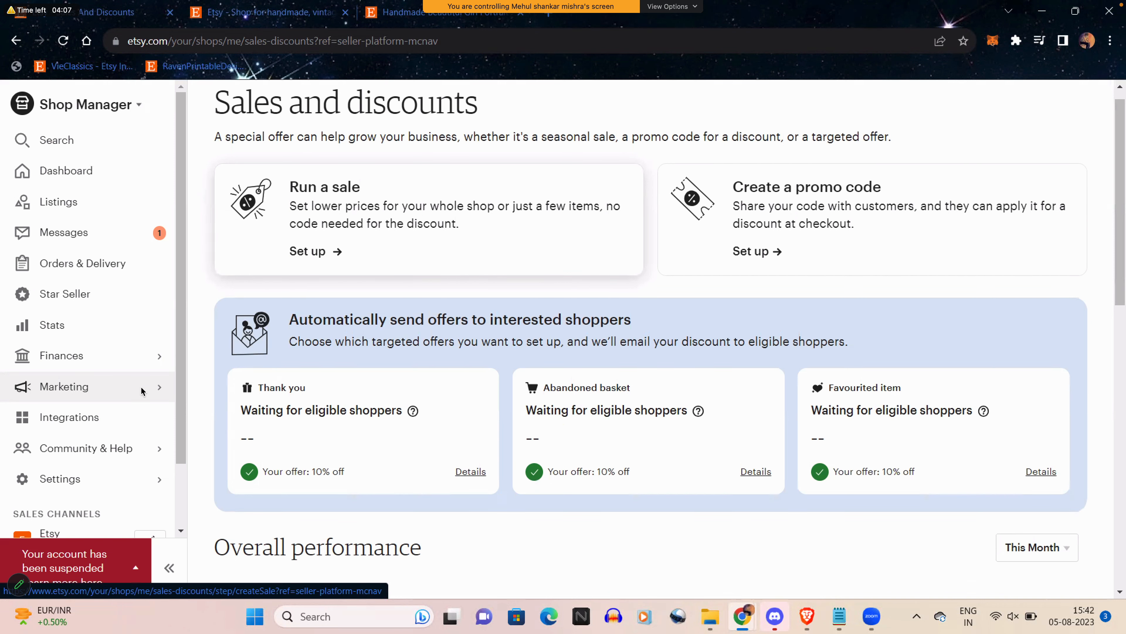
{"action": "left_click", "coordinate": [153, 388]}
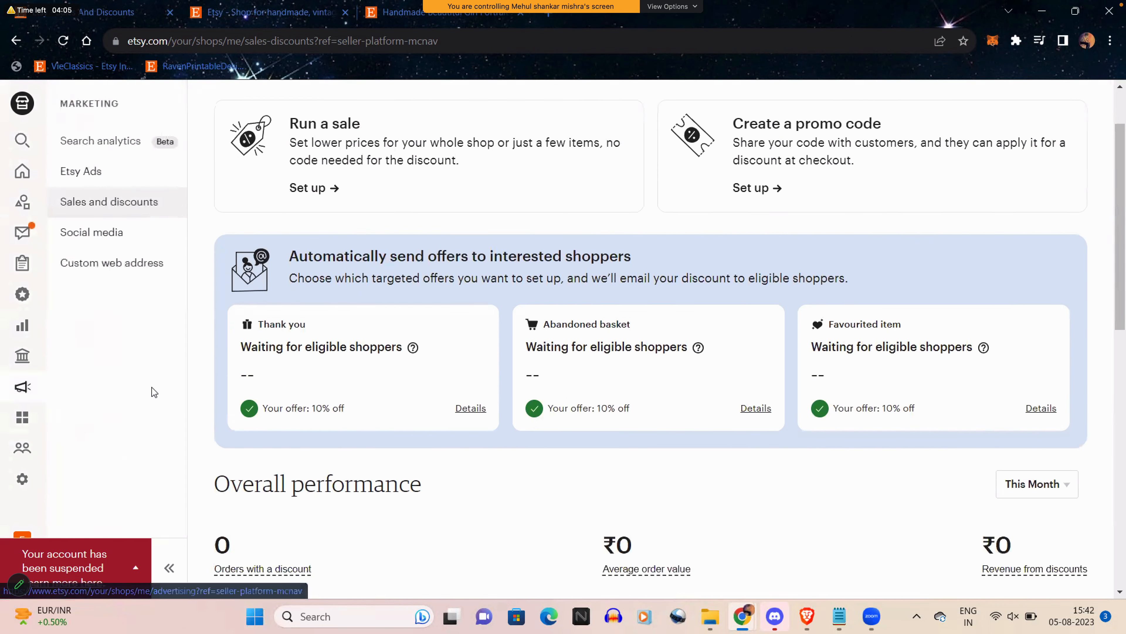